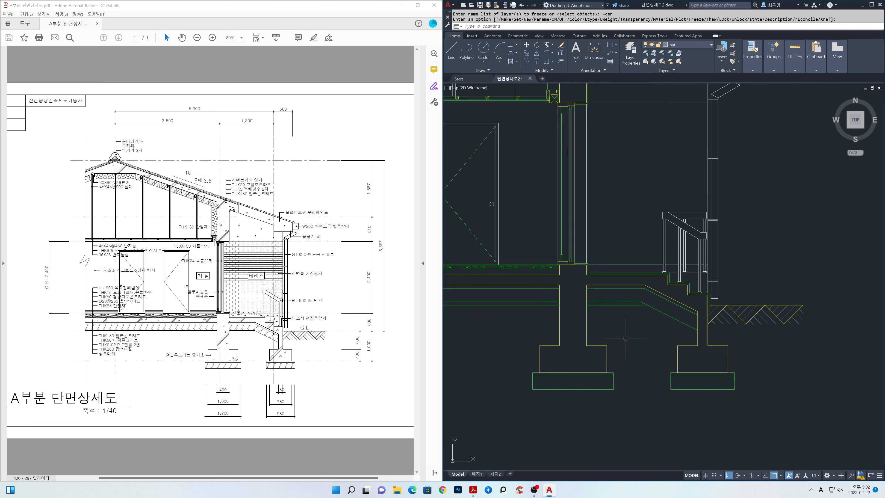
Step: Draw a construction line at 60 degrees through the lower-left corner of the rubble layer under the wider footing
{"action": "middle_click_drag", "start_coordinate": [630, 340], "coordinate": [647, 269]}
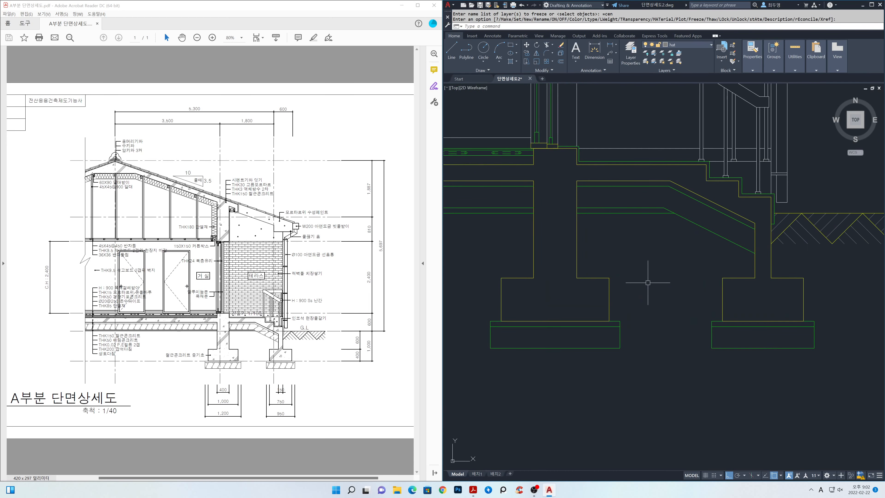
{"action": "scroll", "coordinate": [726, 253], "scroll_direction": "up", "scroll_amount": 2}
{"action": "middle_click_drag", "start_coordinate": [727, 253], "coordinate": [759, 231]}
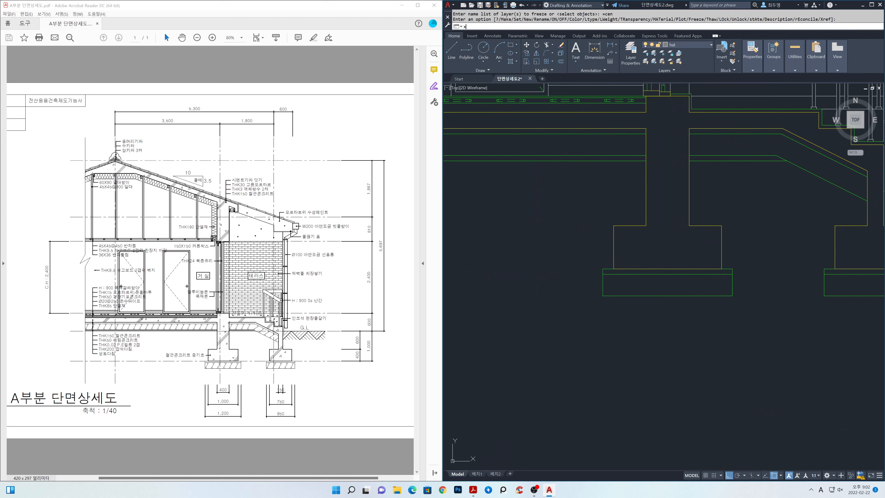
{"action": "type", "text": "l"}
{"action": "key", "text": "Return"}
{"action": "type", "text": "a"}
{"action": "key", "text": "Return"}
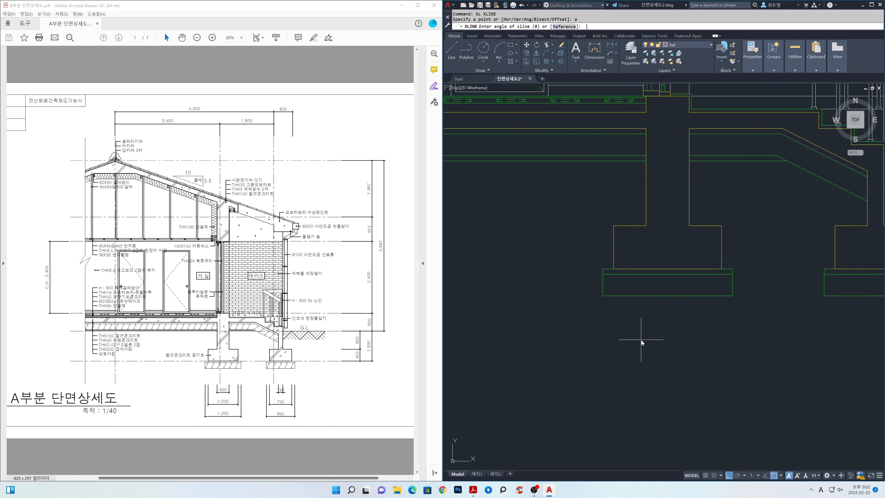
{"action": "type", "text": "60"}
{"action": "key", "text": "Return"}
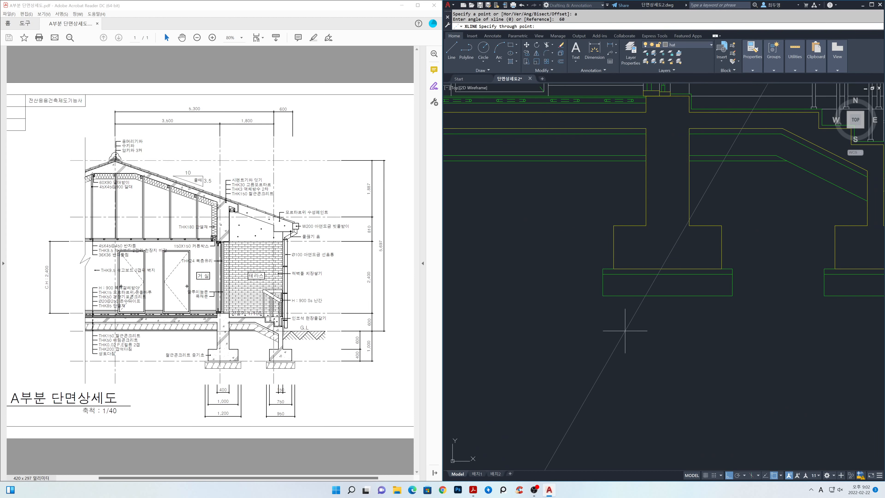
{"action": "left_click", "coordinate": [602, 295]}
{"action": "key", "text": "Return"}
Step: Trim the 60-degree construction line so only the segment inside the lower rubble layer remains
{"action": "type", "text": "tr"}
{"action": "key", "text": "Return"}
{"action": "left_click", "coordinate": [652, 317]}
{"action": "left_click", "coordinate": [633, 273]}
{"action": "key", "text": "Return"}
{"action": "left_click", "coordinate": [641, 255]}
{"action": "left_click", "coordinate": [628, 250]}
{"action": "left_click", "coordinate": [609, 309]}
{"action": "left_click", "coordinate": [582, 306]}
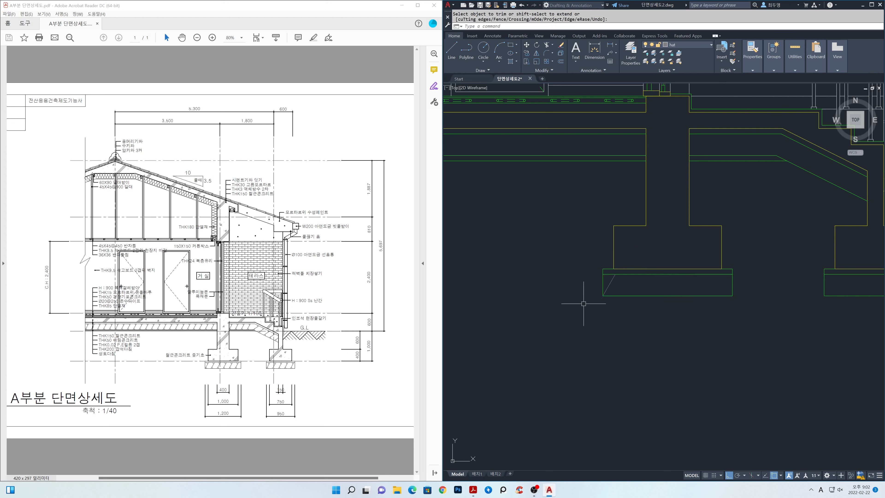
{"action": "type", "text": "m"}
{"action": "key", "text": "Return"}
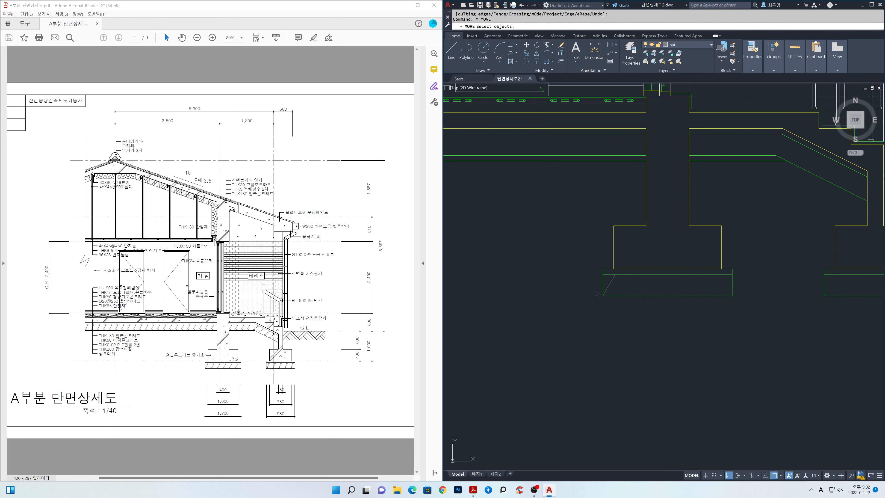
{"action": "left_click", "coordinate": [607, 287]}
{"action": "key", "text": "Return"}
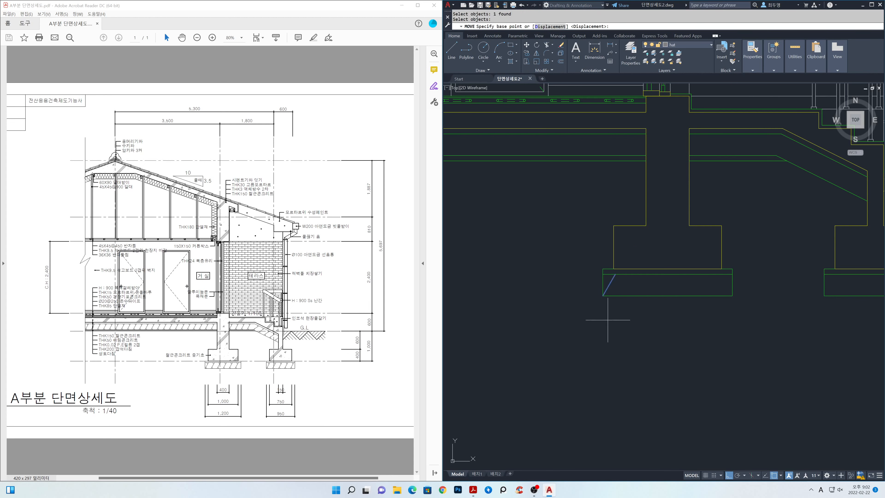
{"action": "left_click", "coordinate": [603, 296]}
{"action": "key", "text": "Escape"}
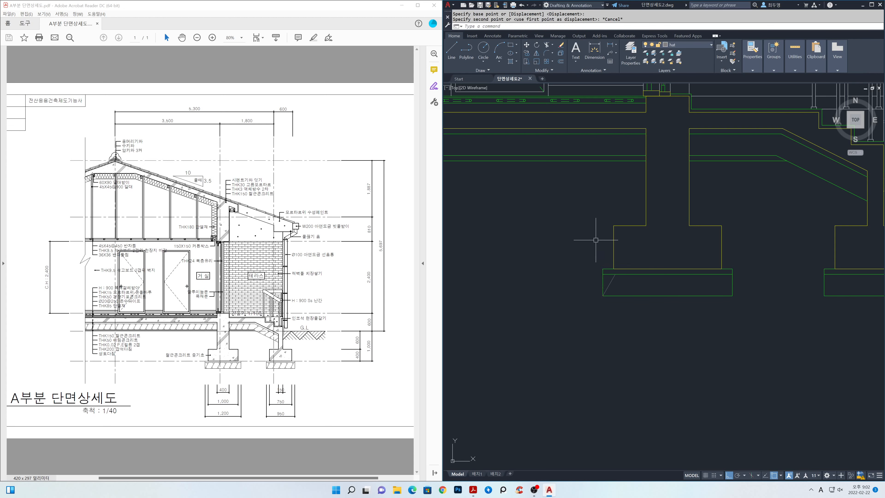
Step: Mirror the slanted line about a vertical axis through the rubble layer's lower-left corner, keeping the original
{"action": "type", "text": "mi"}
{"action": "key", "text": "Return"}
{"action": "left_click", "coordinate": [610, 284]}
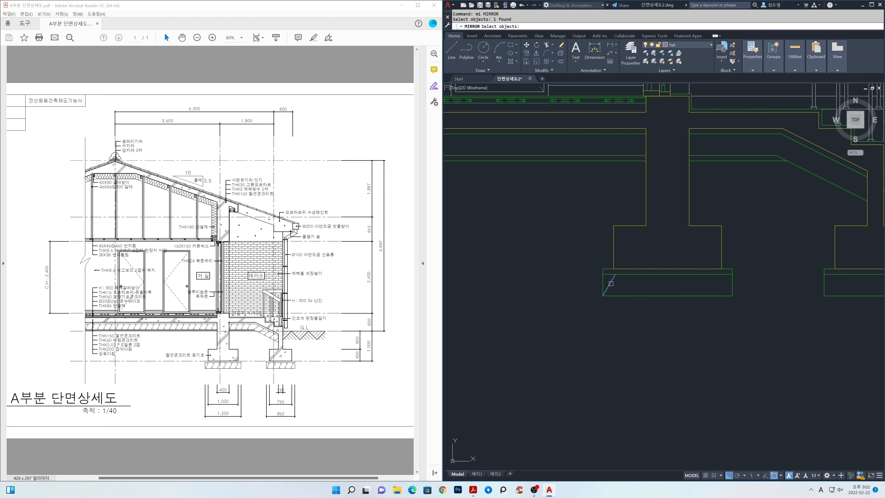
{"action": "key", "text": "Return"}
{"action": "left_click", "coordinate": [603, 295]}
{"action": "left_click", "coordinate": [605, 243]}
{"action": "key", "text": "Return"}
Step: Copy the mirrored line from its upper end to the upper end of the original slanted line
{"action": "scroll", "coordinate": [627, 273], "scroll_direction": "up", "scroll_amount": 3}
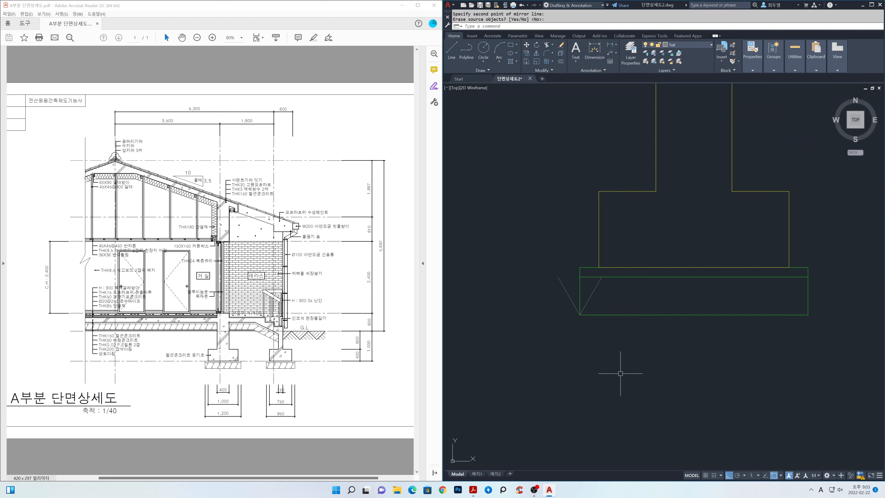
{"action": "type", "text": "co"}
{"action": "key", "text": "Return"}
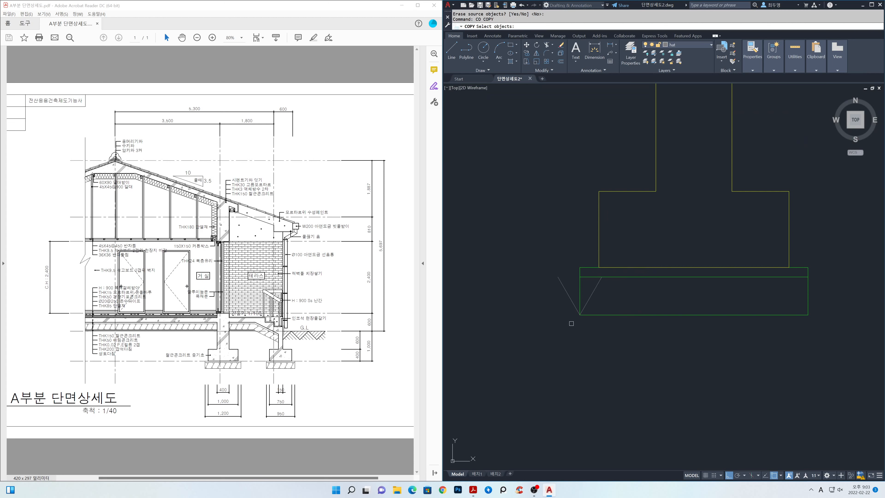
{"action": "left_click", "coordinate": [566, 293]}
{"action": "key", "text": "Return"}
{"action": "left_click", "coordinate": [557, 277]}
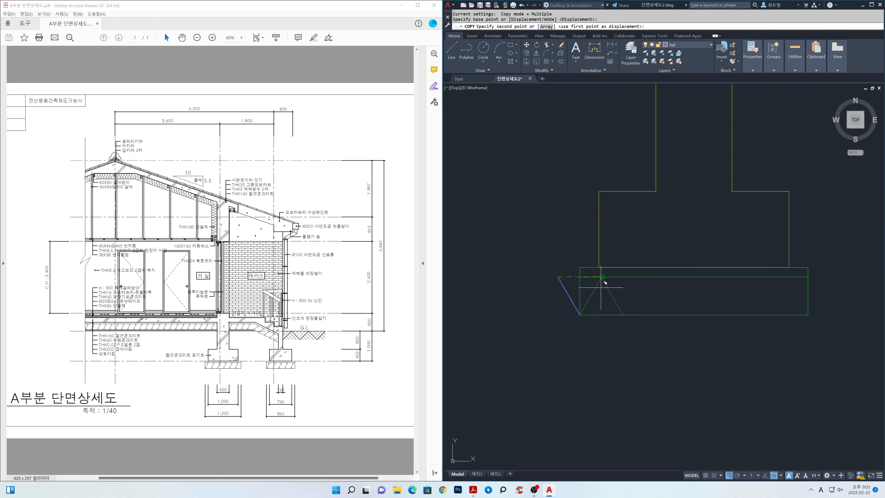
{"action": "left_click", "coordinate": [600, 287]}
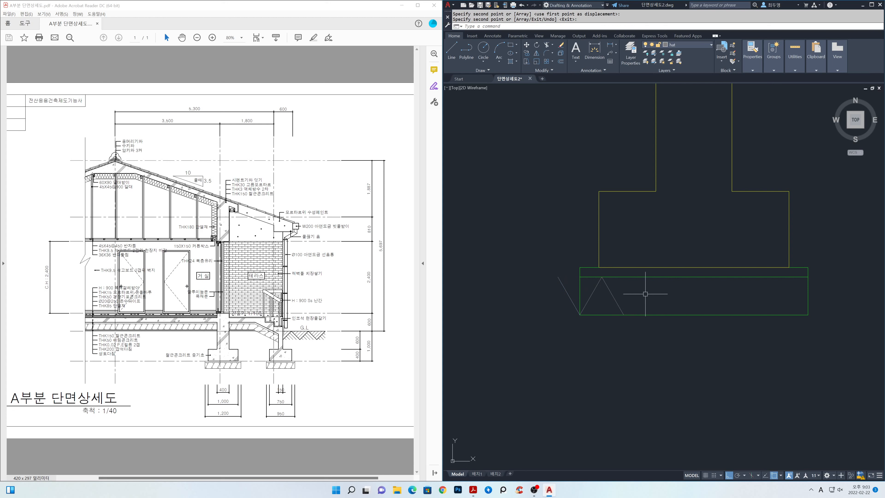
{"action": "key", "text": "Return"}
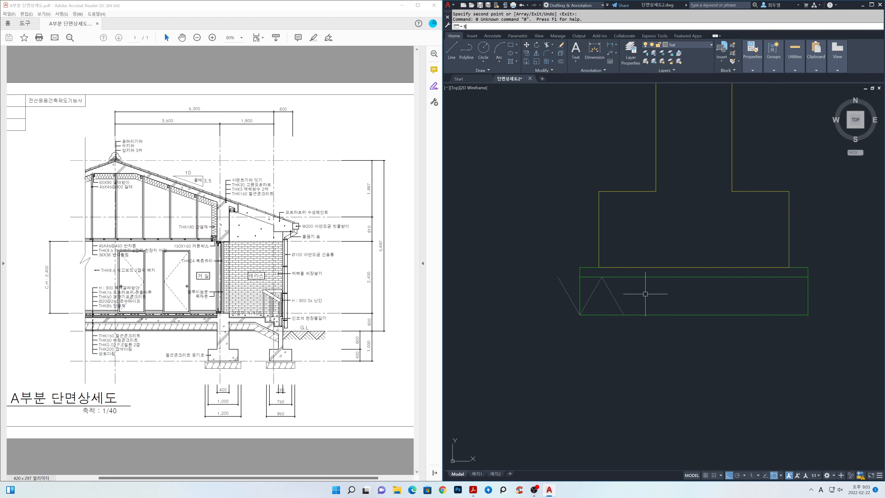
Step: Offset the copied line toward its lower left and the mirrored line toward its upper right, both by 50
{"action": "type", "text": "50"}
{"action": "key", "text": "Return"}
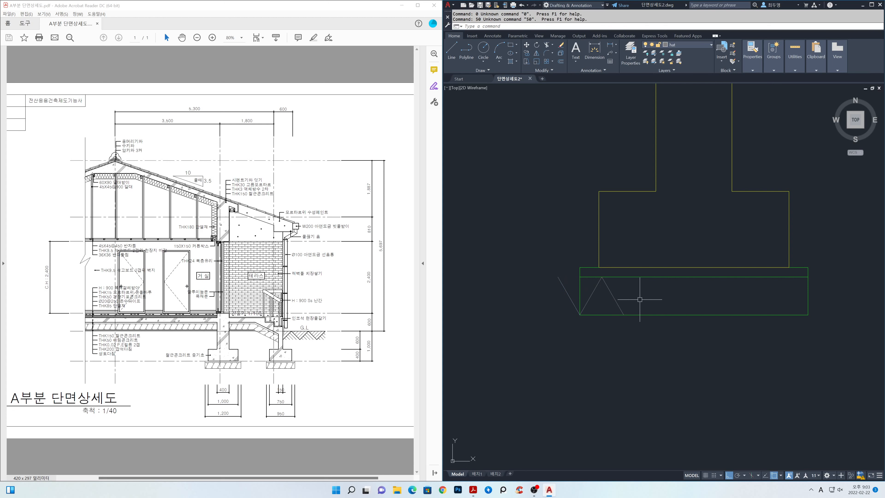
{"action": "type", "text": "o"}
{"action": "key", "text": "Return"}
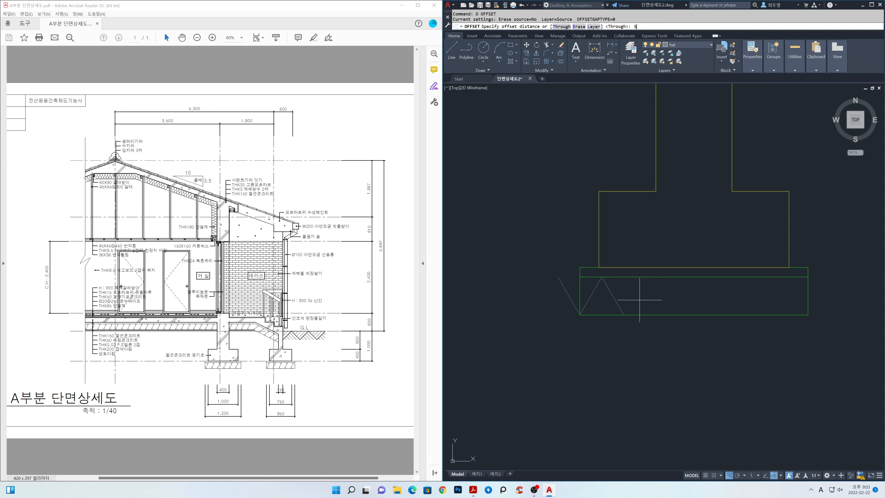
{"action": "key", "text": "Return"}
{"action": "left_click", "coordinate": [615, 300]}
{"action": "left_click", "coordinate": [588, 341]}
{"action": "left_click", "coordinate": [566, 285]}
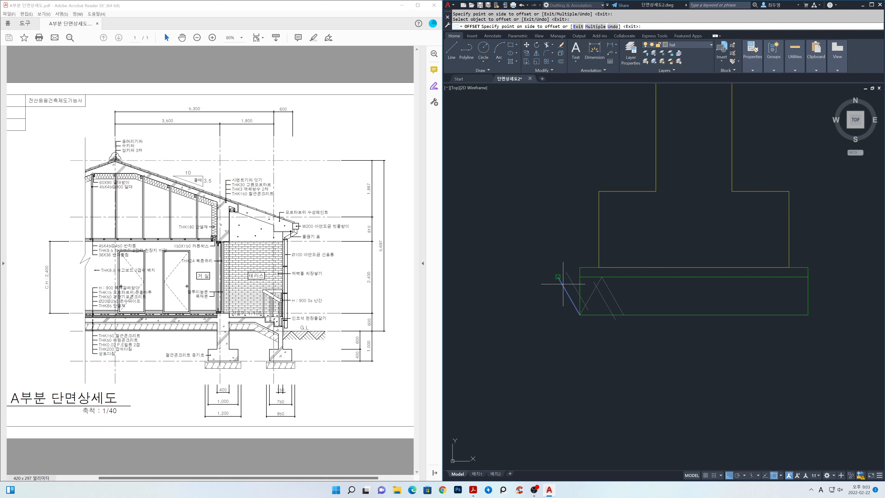
{"action": "left_click", "coordinate": [641, 247]}
{"action": "key", "text": "Return"}
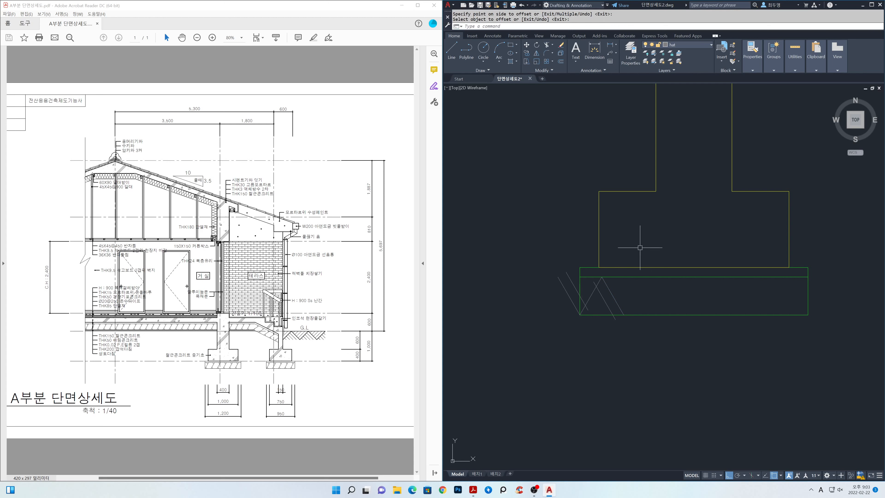
Step: Erase the mirrored line and its copy that served as sources for the offsets
{"action": "type", "text": "e"}
{"action": "key", "text": "Return"}
{"action": "left_click", "coordinate": [609, 297]}
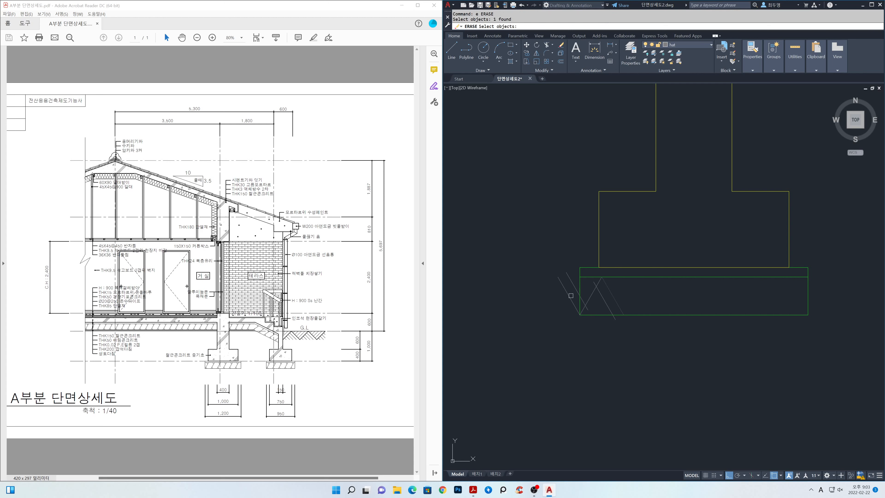
{"action": "key", "text": "Return"}
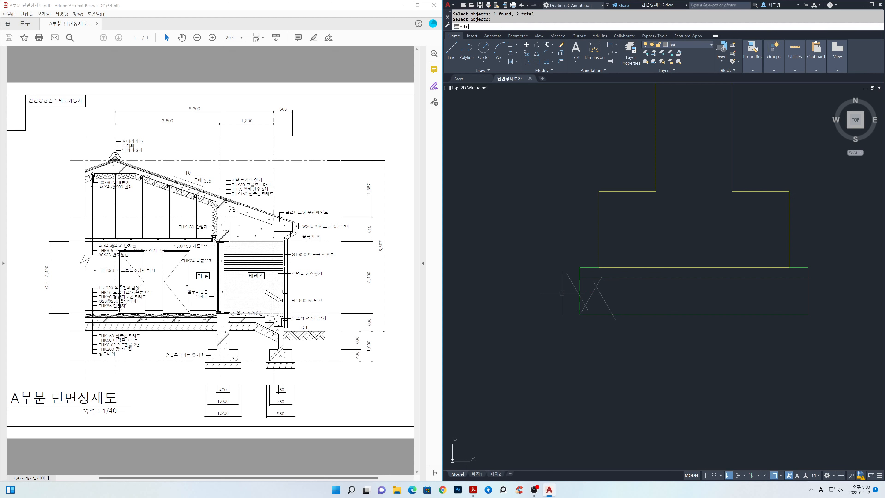
Step: Trim the two offset lines to the rubble layer's edges and the 60-degree line, leaving short branches at its ends
{"action": "key", "text": "Return"}
{"action": "left_click", "coordinate": [571, 283]}
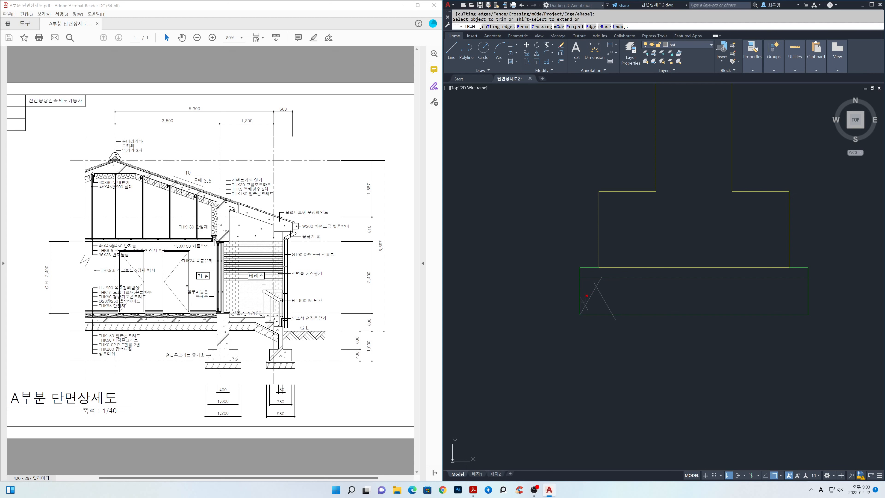
{"action": "left_click", "coordinate": [596, 318]}
{"action": "left_click", "coordinate": [614, 319]}
{"action": "left_click", "coordinate": [586, 280]}
{"action": "key", "text": "Return"}
Step: Create a path array of the rubble symbol lines along the layer's bottom edge, spaced 200 apart
{"action": "middle_click_drag", "start_coordinate": [664, 344], "coordinate": [638, 354]}
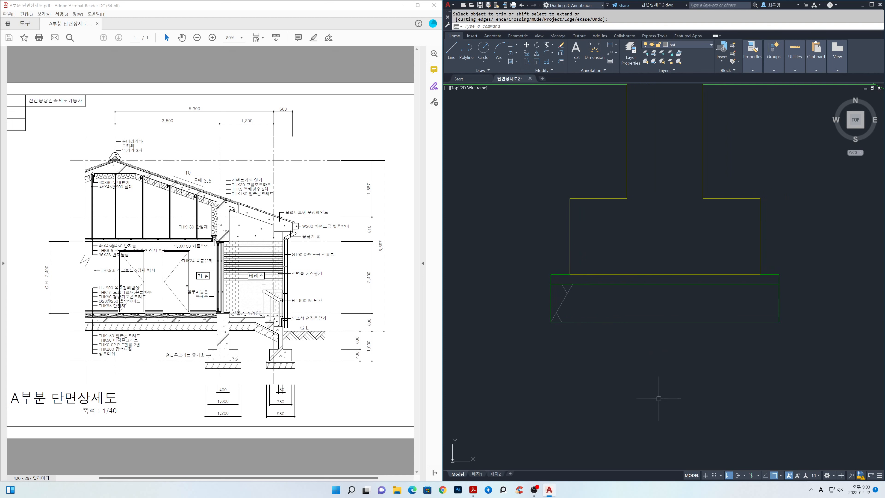
{"action": "type", "text": "ar"}
{"action": "key", "text": "Return"}
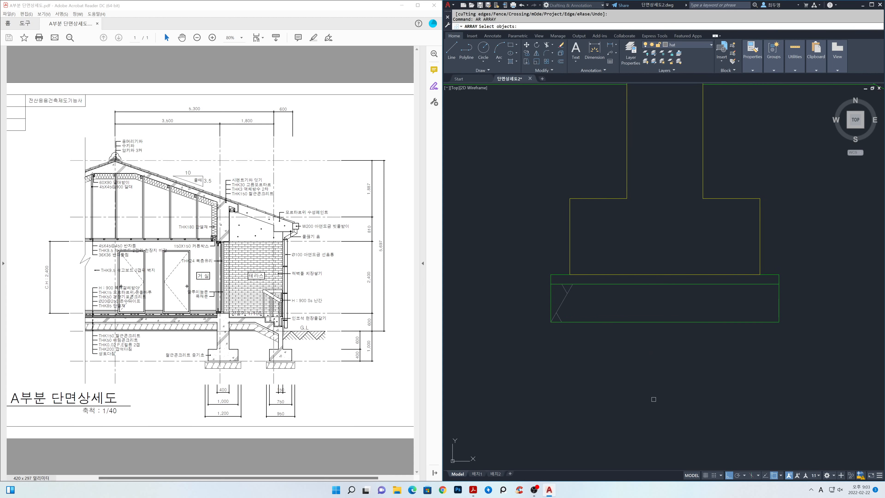
{"action": "left_click", "coordinate": [538, 282]}
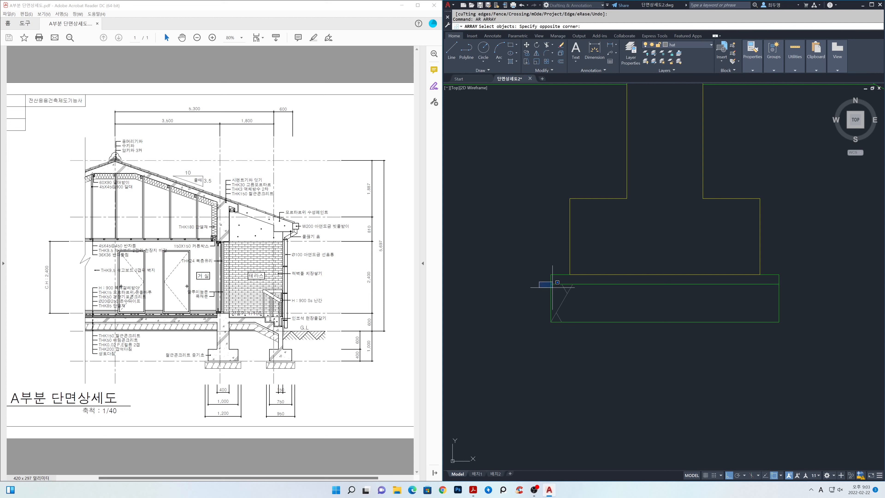
{"action": "left_click", "coordinate": [600, 333]}
{"action": "key", "text": "Return"}
{"action": "key", "text": "Return"}
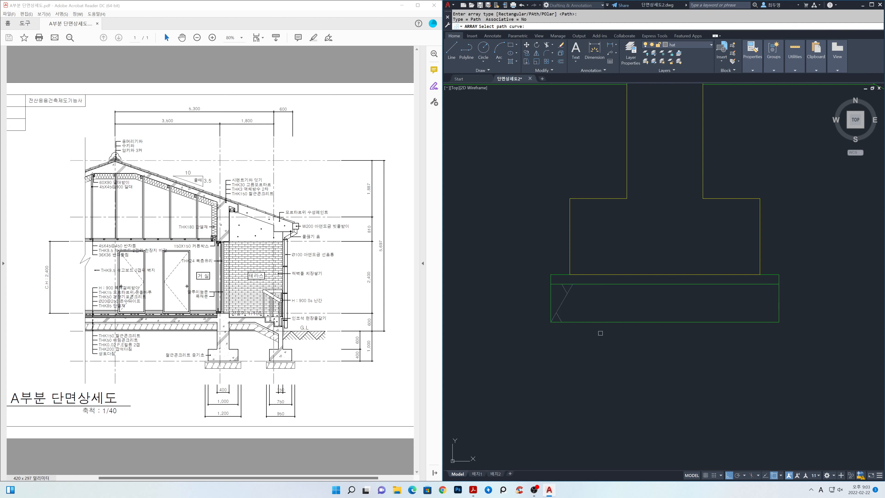
{"action": "left_click", "coordinate": [588, 321]}
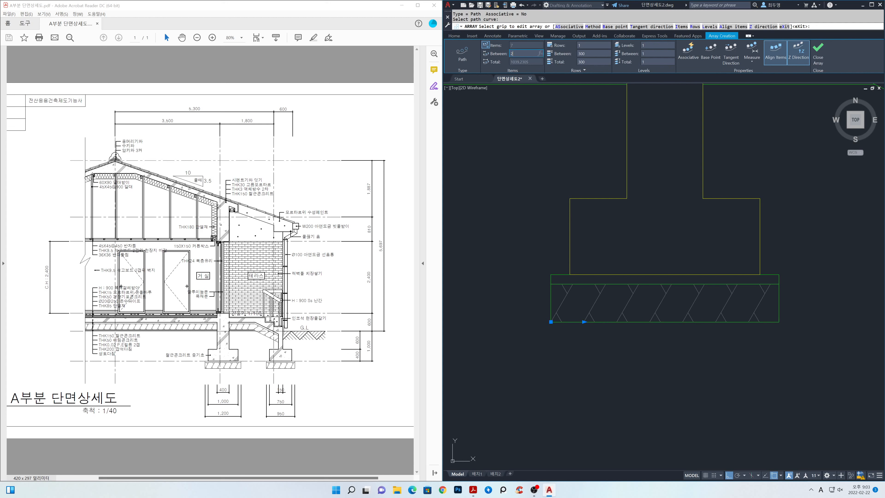
{"action": "left_click", "coordinate": [526, 53]}
{"action": "type", "text": "200"}
{"action": "key", "text": "Return"}
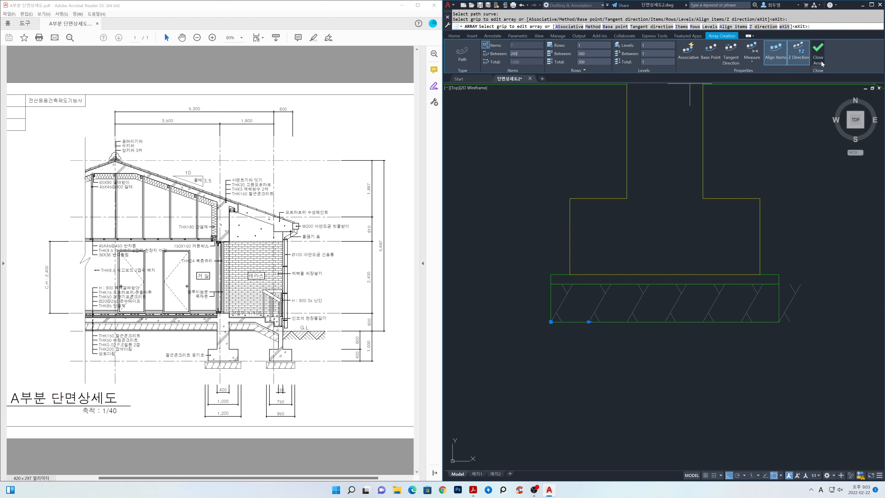
{"action": "left_click", "coordinate": [819, 61]}
Step: Erase the arrayed rubble lines that extend past the right end of the wider footing's base
{"action": "type", "text": "e"}
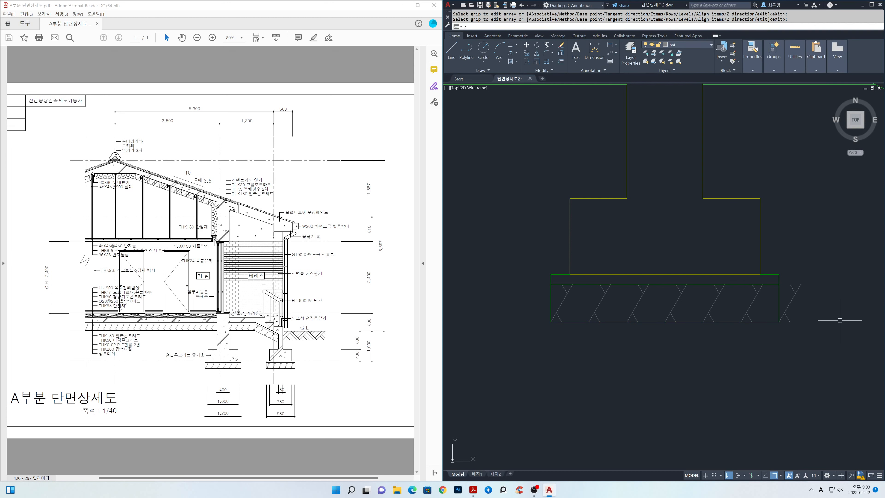
{"action": "key", "text": "Return"}
{"action": "left_click", "coordinate": [829, 344]}
{"action": "left_click", "coordinate": [785, 269]}
{"action": "key", "text": "Return"}
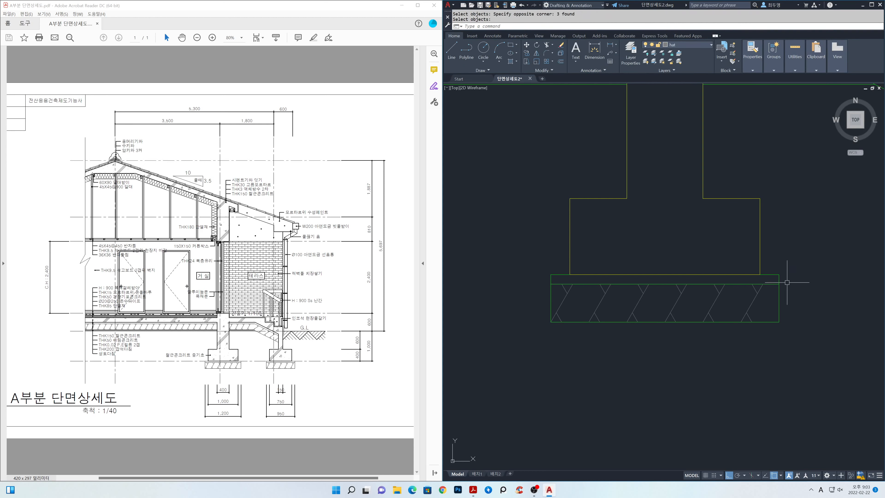
Step: Copy the rubble hatch lines to the narrower footing's base, matching the lower-left corners of the two layers
{"action": "scroll", "coordinate": [785, 297], "scroll_direction": "down", "scroll_amount": 3}
{"action": "middle_click_drag", "start_coordinate": [806, 305], "coordinate": [641, 307]}
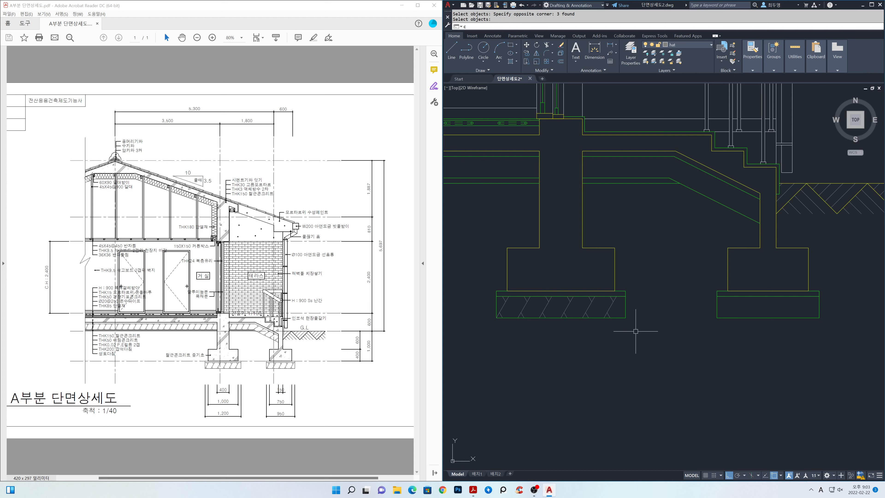
{"action": "key", "text": "Return"}
{"action": "left_click", "coordinate": [479, 296]}
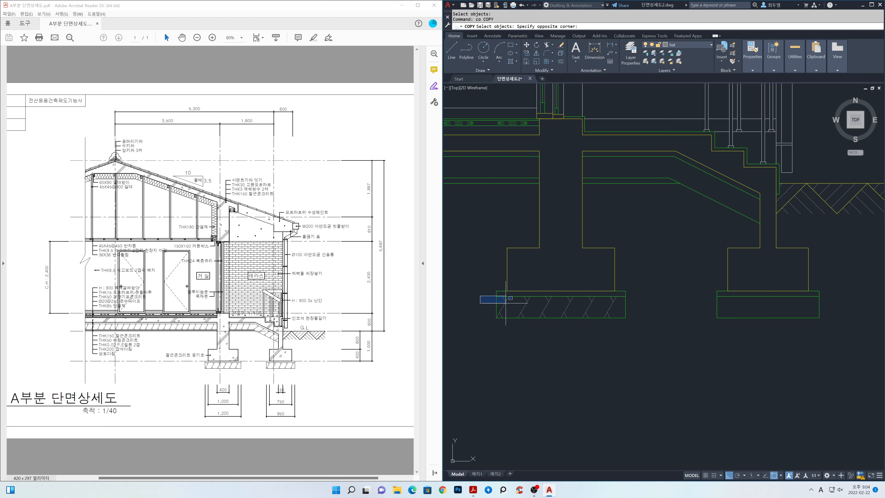
{"action": "left_click", "coordinate": [619, 327]}
{"action": "key", "text": "Return"}
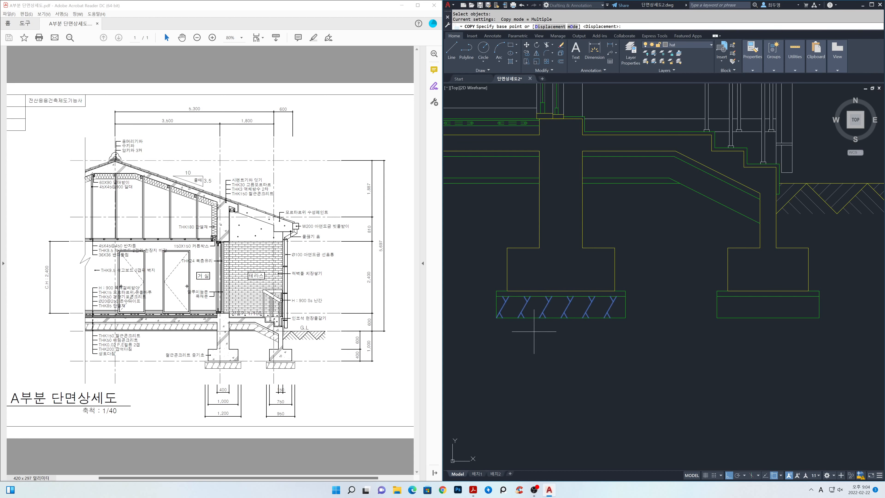
{"action": "left_click", "coordinate": [496, 317]}
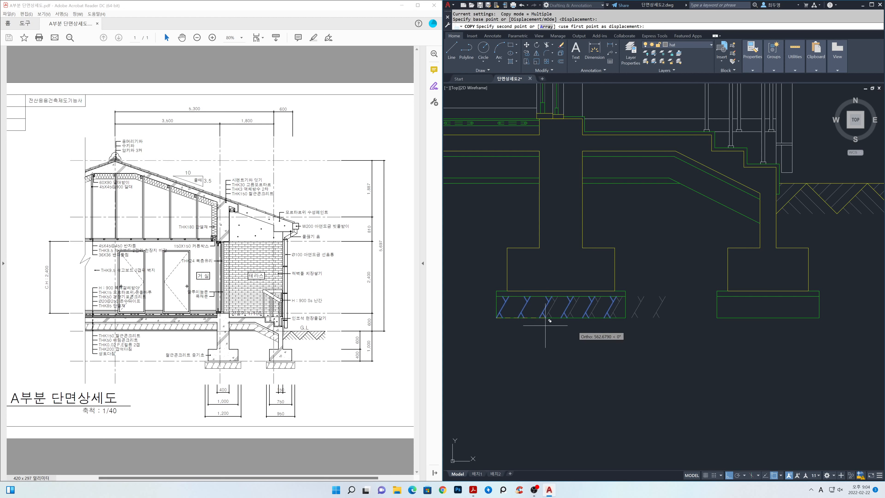
{"action": "left_click", "coordinate": [717, 315]}
{"action": "key", "text": "Return"}
Step: Erase the copied rubble lines that extend past the right end of the narrower footing's base
{"action": "middle_click_drag", "start_coordinate": [852, 357], "coordinate": [764, 355]}
{"action": "type", "text": "e"}
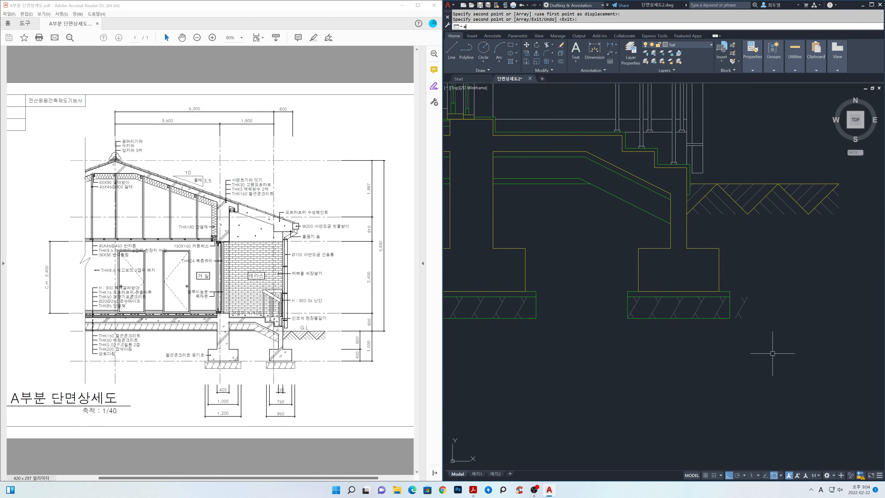
{"action": "key", "text": "Return"}
{"action": "left_click", "coordinate": [774, 349]}
{"action": "left_click", "coordinate": [739, 290]}
{"action": "key", "text": "Return"}
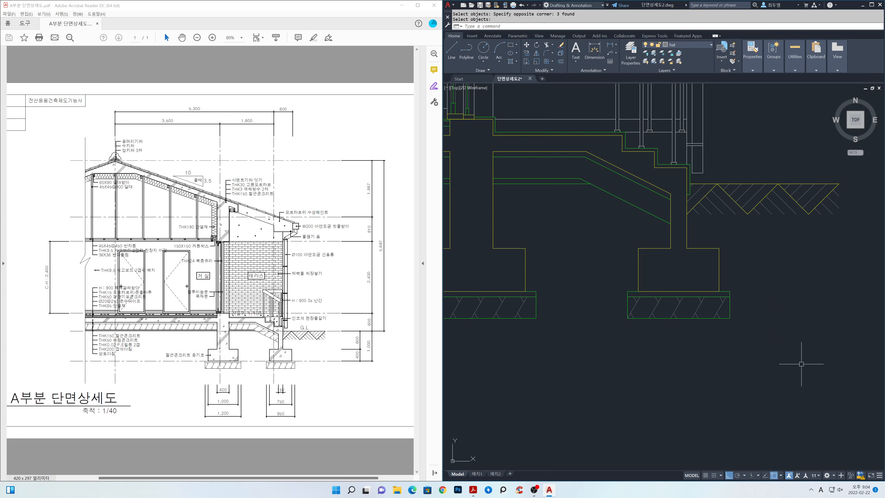
Step: Copy the first rubble symbol from the narrower footing's base to the terrace slab's rubble layer, at its lower bend point and lower-left corner
{"action": "scroll", "coordinate": [665, 343], "scroll_direction": "down", "scroll_amount": 1}
{"action": "middle_click_drag", "start_coordinate": [647, 339], "coordinate": [651, 346]}
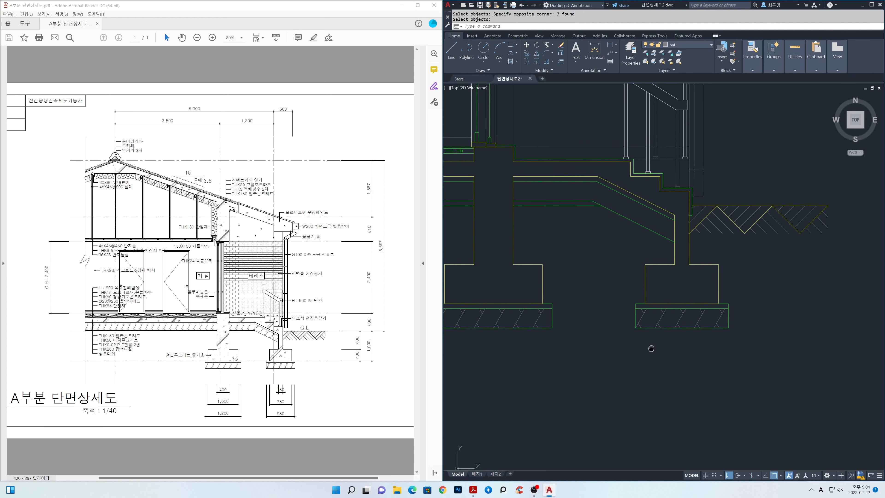
{"action": "scroll", "coordinate": [647, 326], "scroll_direction": "up", "scroll_amount": 2}
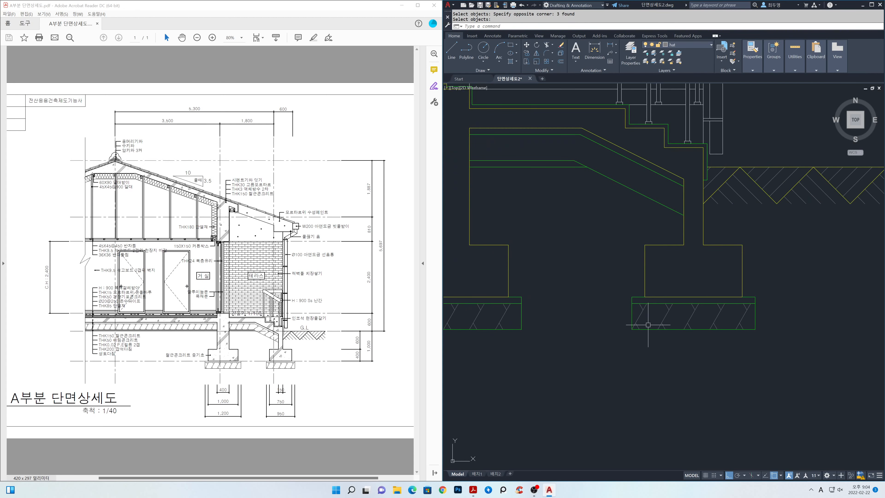
{"action": "type", "text": "p"}
{"action": "key", "text": "Return"}
{"action": "left_click", "coordinate": [613, 295]}
{"action": "key", "text": "Escape"}
{"action": "scroll", "coordinate": [627, 314], "scroll_direction": "up", "scroll_amount": 1}
{"action": "left_click", "coordinate": [623, 297]}
{"action": "left_click", "coordinate": [656, 349]}
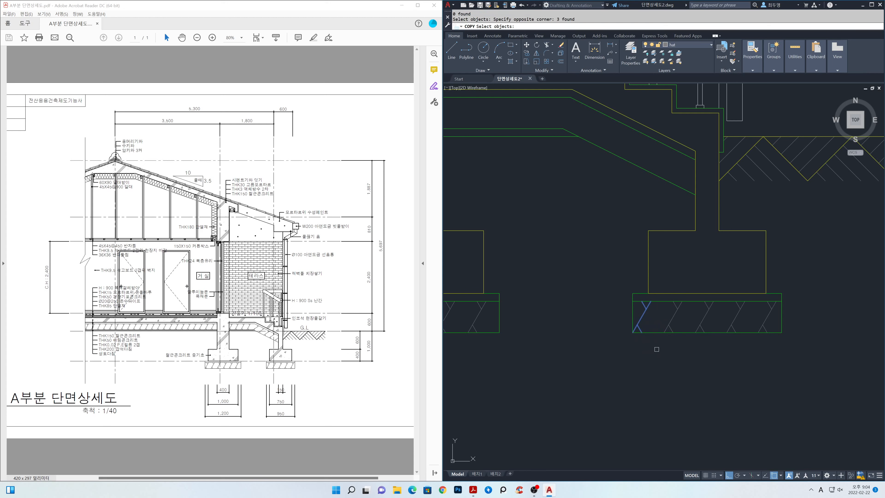
{"action": "key", "text": "Return"}
{"action": "left_click", "coordinate": [632, 332]}
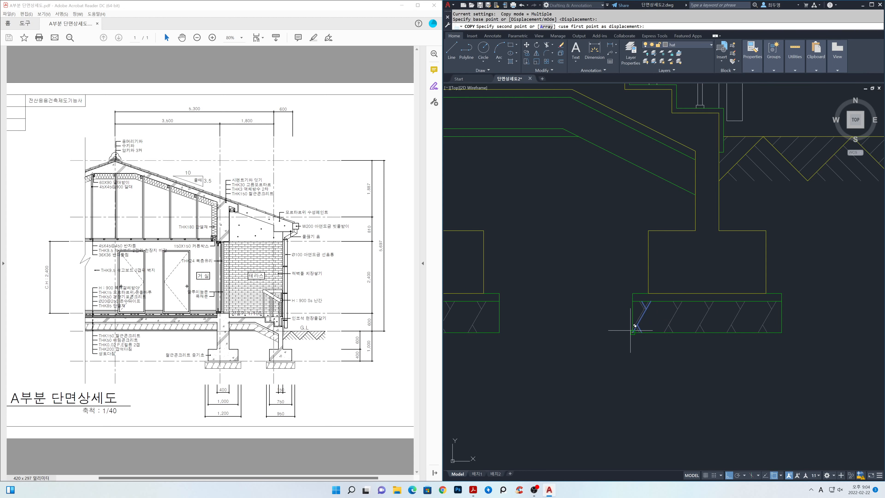
{"action": "left_click", "coordinate": [564, 167]}
{"action": "middle_click_drag", "start_coordinate": [565, 197], "coordinate": [691, 285]}
{"action": "left_click", "coordinate": [586, 220]}
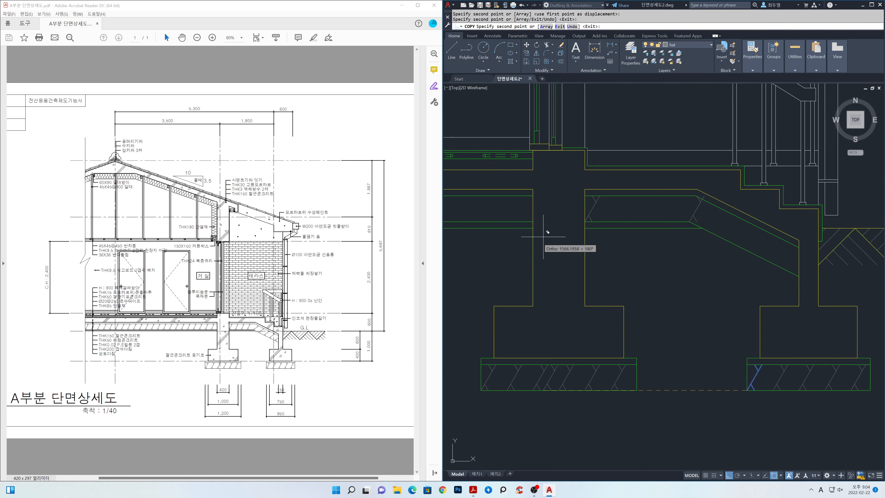
Step: Place another copy of the rubble symbol at the lower-left corner of the indoor floor slab's rubble layer
{"action": "scroll", "coordinate": [548, 232], "scroll_direction": "up", "scroll_amount": 5}
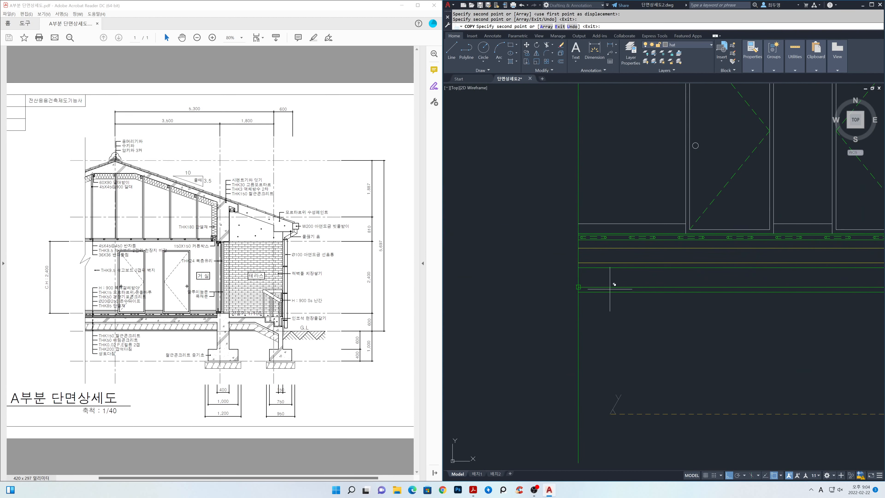
{"action": "left_click", "coordinate": [578, 287]}
{"action": "key", "text": "Return"}
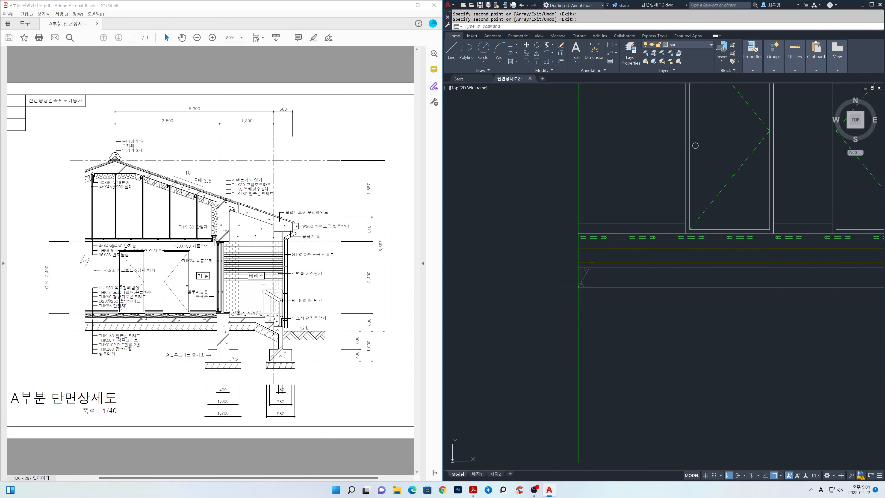
Step: Create a path array of the rubble symbol along the indoor floor layer's bottom edge, spaced 200 apart
{"action": "scroll", "coordinate": [584, 275], "scroll_direction": "up", "scroll_amount": 2}
{"action": "type", "text": "ar"}
{"action": "key", "text": "Return"}
{"action": "left_click", "coordinate": [558, 255]}
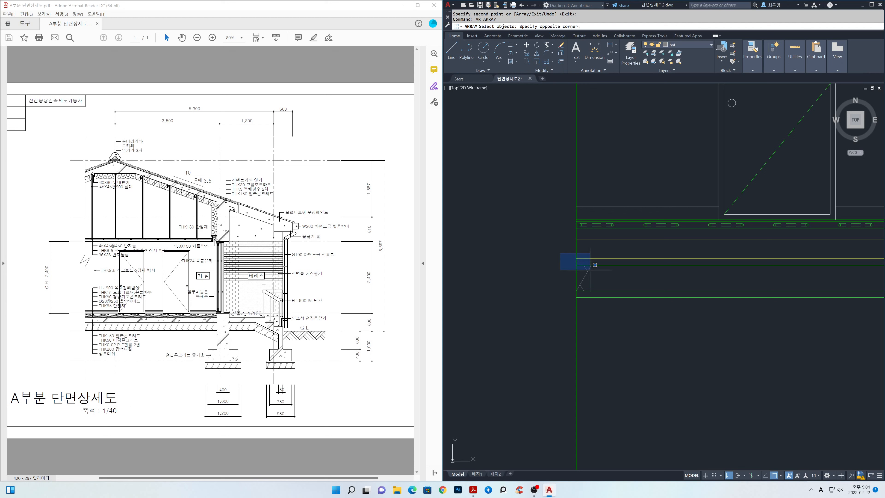
{"action": "left_click", "coordinate": [616, 317]}
{"action": "key", "text": "Return"}
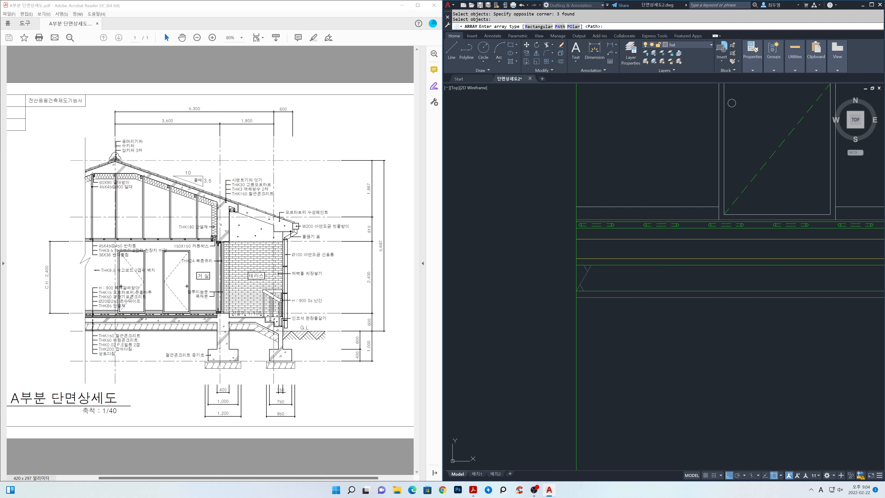
{"action": "key", "text": "Return"}
{"action": "left_click", "coordinate": [607, 289]}
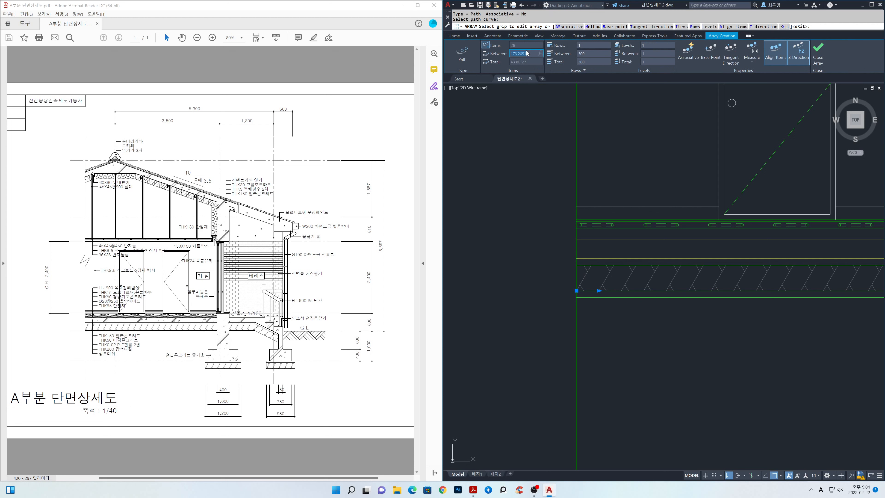
{"action": "type", "text": "200"}
{"action": "key", "text": "Return"}
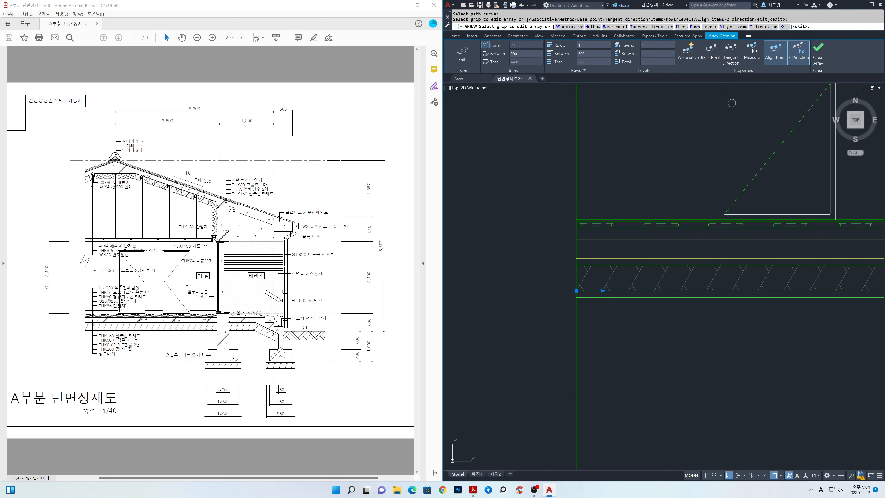
{"action": "left_click", "coordinate": [816, 59]}
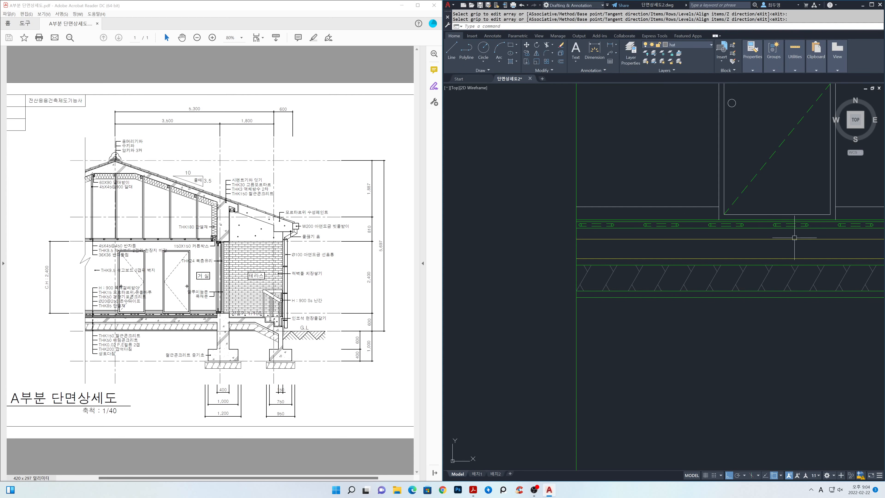
Step: Erase the arrayed rubble lines that run past the indoor floor layer into the foundation wall
{"action": "scroll", "coordinate": [790, 297], "scroll_direction": "down", "scroll_amount": 1}
{"action": "middle_click_drag", "start_coordinate": [814, 295], "coordinate": [521, 279]}
{"action": "scroll", "coordinate": [605, 277], "scroll_direction": "up", "scroll_amount": 2}
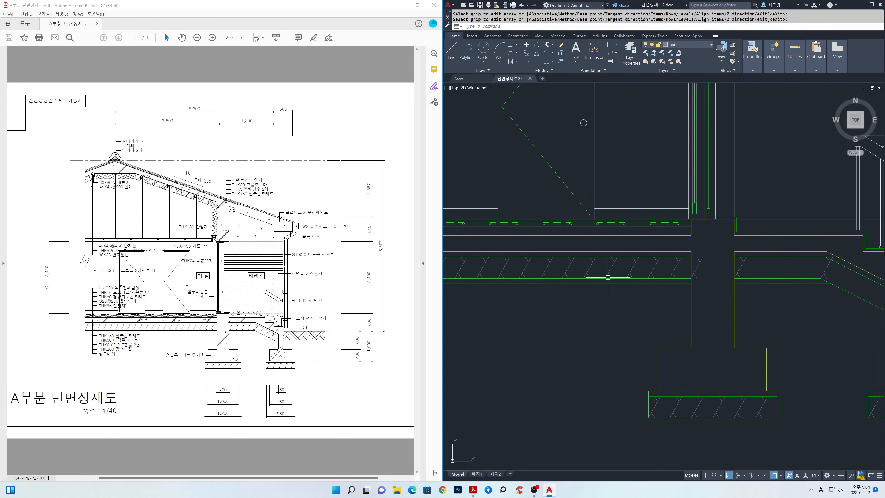
{"action": "middle_click_drag", "start_coordinate": [693, 275], "coordinate": [632, 286]}
{"action": "type", "text": "e"}
{"action": "key", "text": "Return"}
{"action": "left_click", "coordinate": [637, 304]}
{"action": "left_click", "coordinate": [605, 226]}
{"action": "key", "text": "Return"}
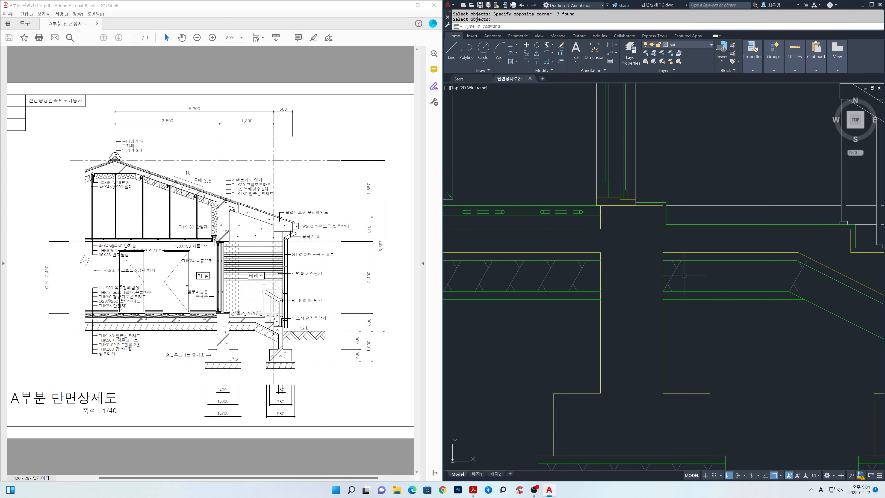
{"action": "middle_click_drag", "start_coordinate": [781, 304], "coordinate": [612, 282]}
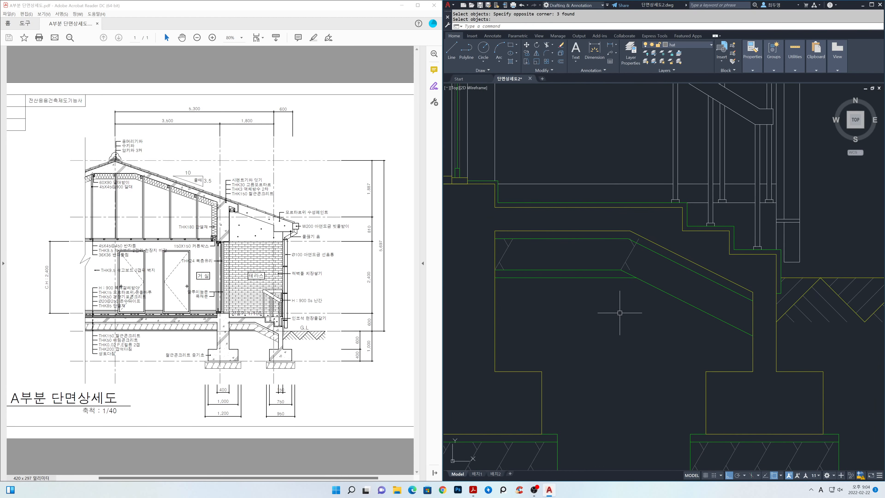
{"action": "type", "text": "ar"}
{"action": "key", "text": "Return"}
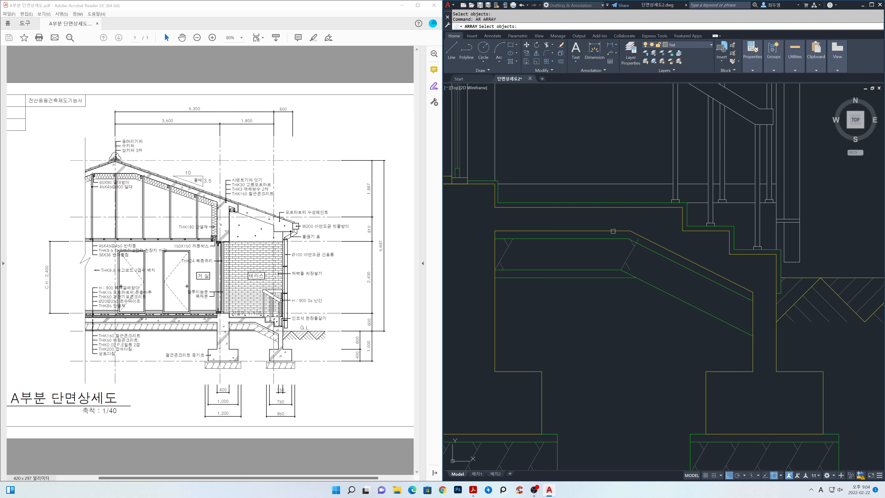
{"action": "left_click", "coordinate": [610, 224]}
{"action": "left_click", "coordinate": [655, 302]}
{"action": "key", "text": "Return"}
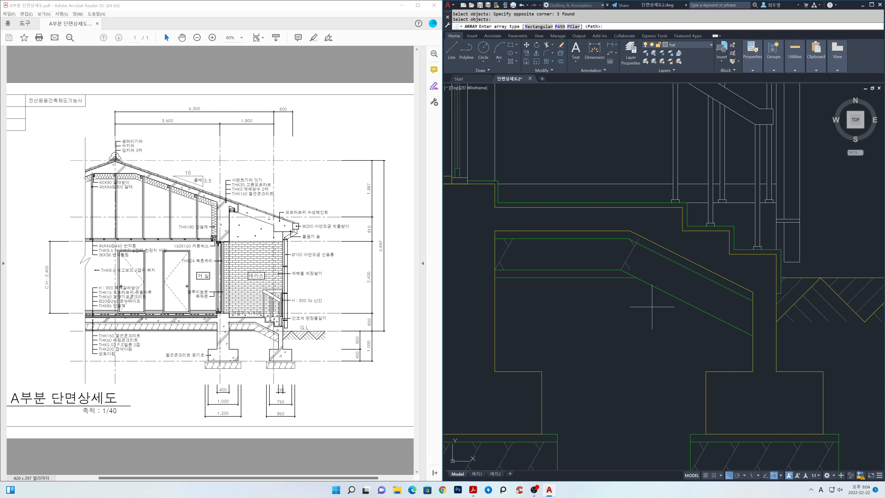
{"action": "key", "text": "Escape"}
Step: Rotate the rubble symbol at the terrace slab's bend about the lower bend point to align with the sloped bottom edge
{"action": "type", "text": "ro"}
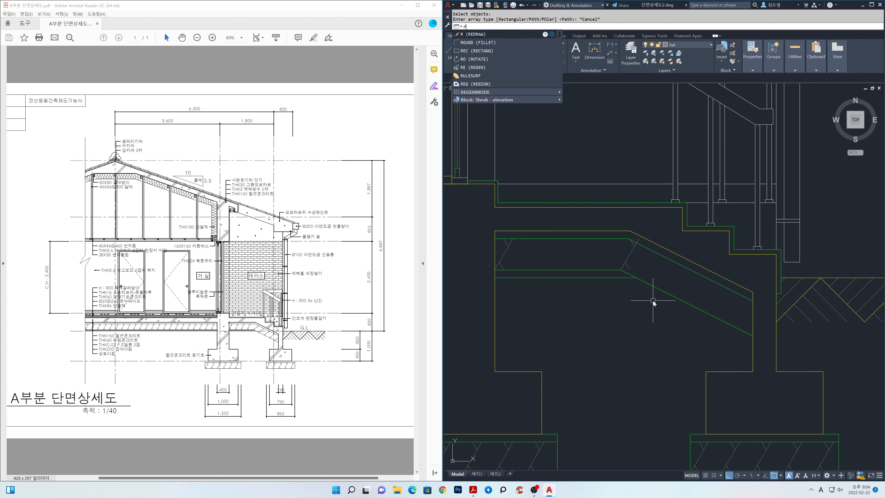
{"action": "key", "text": "Return"}
{"action": "left_click", "coordinate": [610, 224]}
{"action": "left_click", "coordinate": [653, 299]}
{"action": "key", "text": "Return"}
{"action": "left_click", "coordinate": [621, 269]}
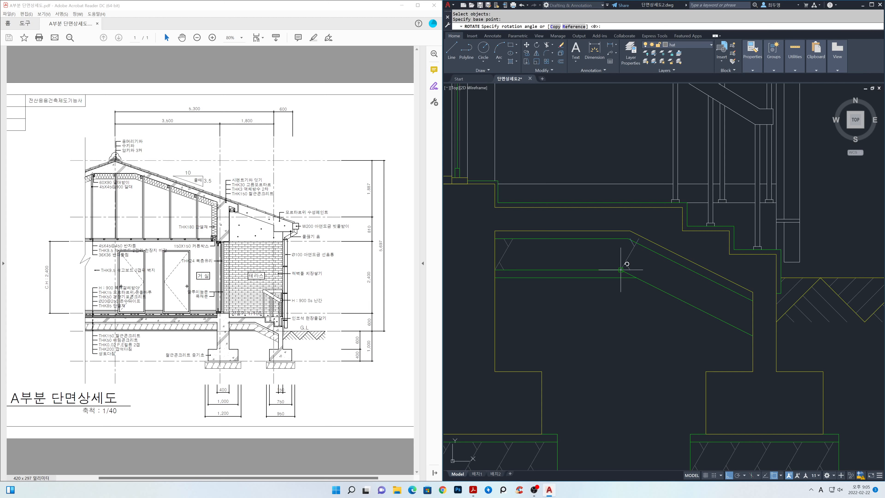
{"action": "left_click", "coordinate": [753, 335]}
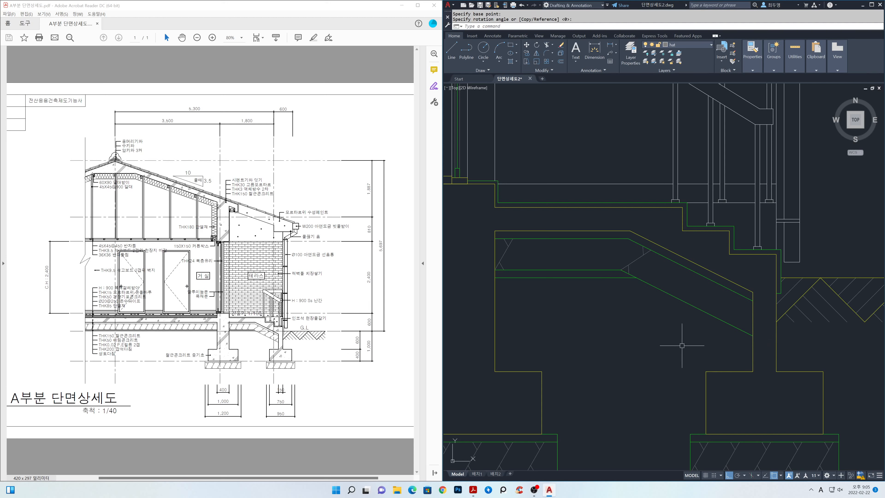
Step: Create a path array of the rotated rubble symbol along the terrace layer's sloped bottom edge, spaced 200 apart
{"action": "type", "text": "ar"}
{"action": "key", "text": "Return"}
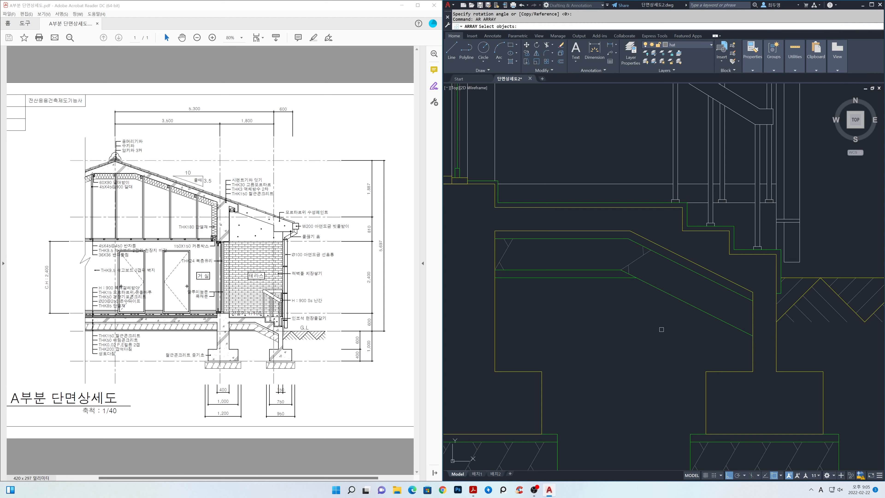
{"action": "type", "text": "p"}
{"action": "key", "text": "Return"}
{"action": "key", "text": "Return"}
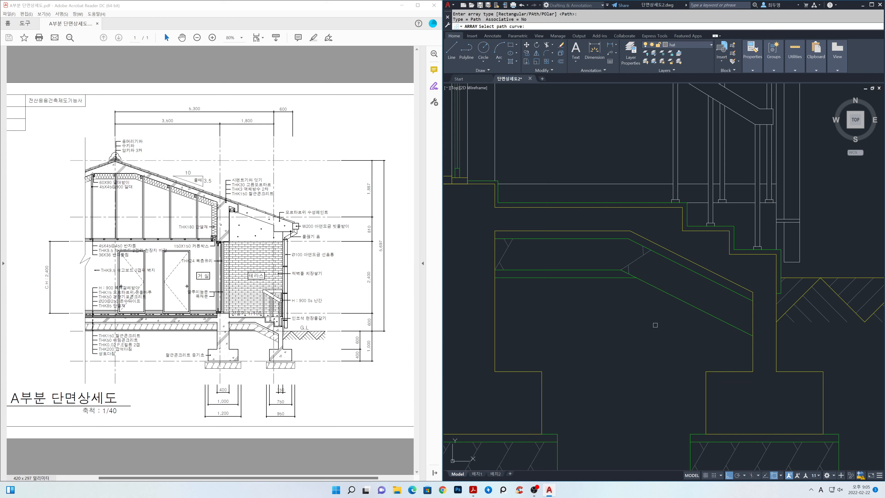
{"action": "left_click", "coordinate": [647, 286]}
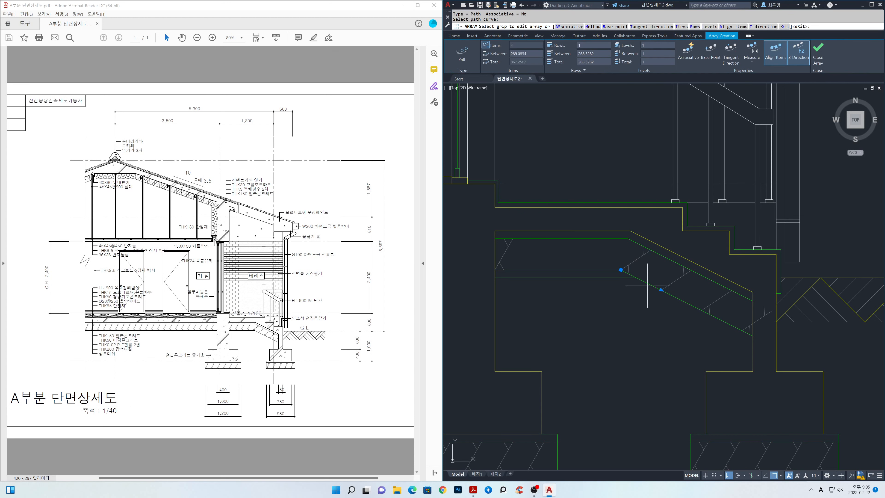
{"action": "left_click", "coordinate": [533, 56]}
{"action": "type", "text": "200"}
{"action": "key", "text": "Return"}
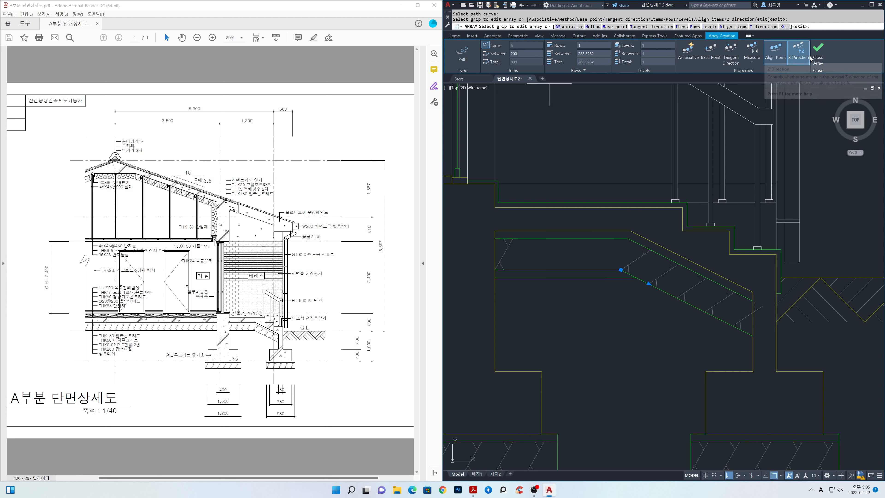
{"action": "left_click", "coordinate": [818, 53]}
Step: Erase and trim the rubble lines that extend past the foundation wall at the lower end of the sloped layer
{"action": "middle_click_drag", "start_coordinate": [761, 312], "coordinate": [707, 313]}
{"action": "scroll", "coordinate": [695, 310], "scroll_direction": "up", "scroll_amount": 2}
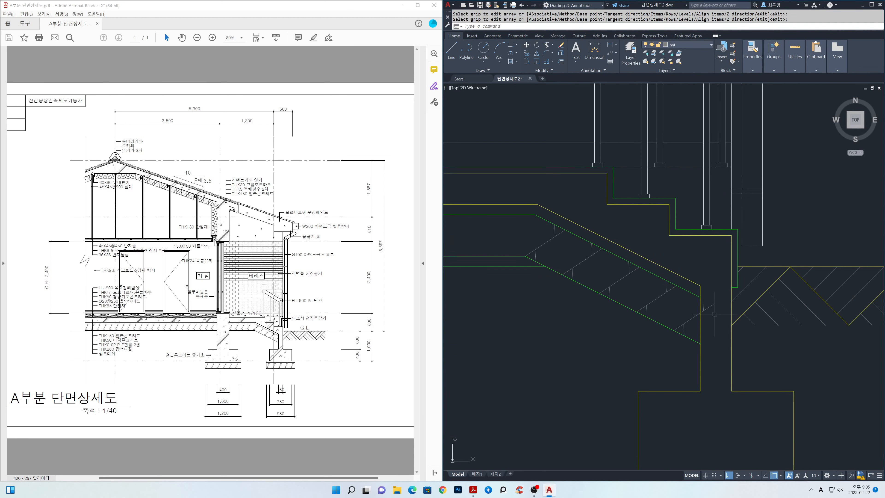
{"action": "type", "text": "e"}
{"action": "key", "text": "Return"}
{"action": "left_click", "coordinate": [704, 302]}
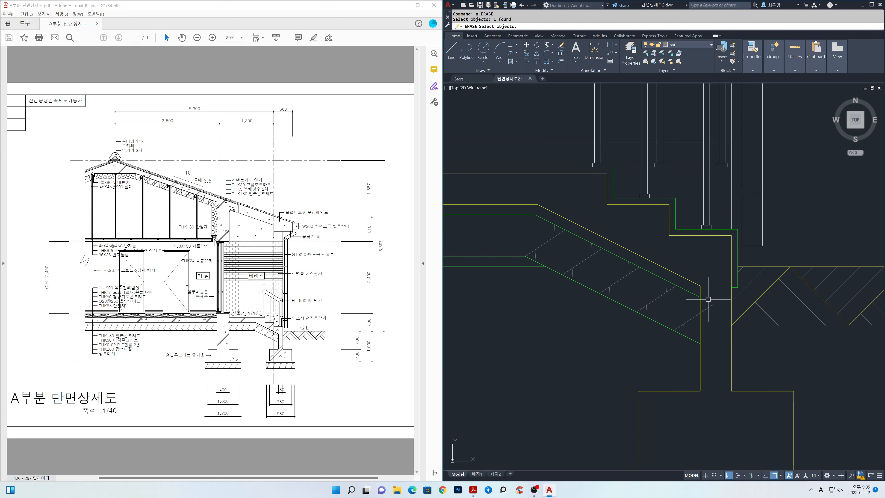
{"action": "key", "text": "Return"}
{"action": "type", "text": "tr"}
{"action": "key", "text": "Return"}
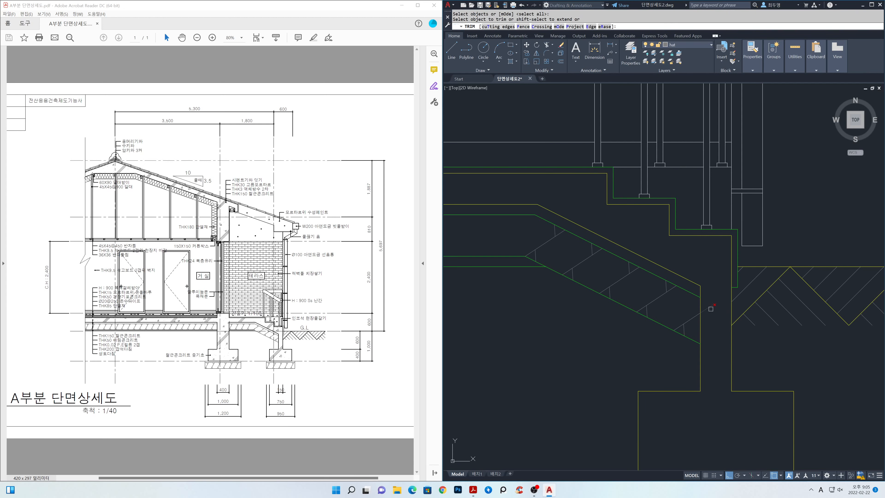
{"action": "left_click", "coordinate": [709, 302]}
{"action": "left_click", "coordinate": [708, 302]}
{"action": "key", "text": "Return"}
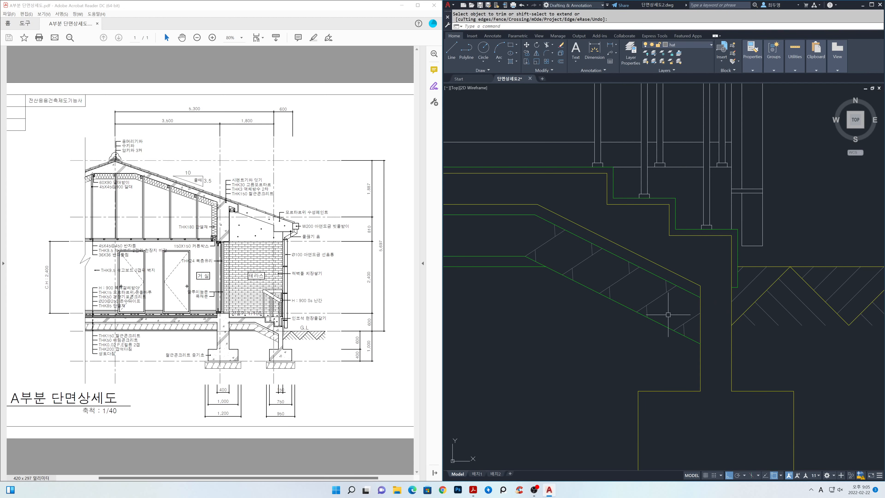
Step: Create a path array of the rubble symbol along the terrace layer's horizontal bottom edge, spaced 200 apart
{"action": "scroll", "coordinate": [653, 309], "scroll_direction": "down", "scroll_amount": 2}
{"action": "middle_click_drag", "start_coordinate": [596, 317], "coordinate": [704, 345]}
{"action": "scroll", "coordinate": [610, 289], "scroll_direction": "up", "scroll_amount": 1}
{"action": "type", "text": "ar"}
{"action": "key", "text": "Return"}
{"action": "left_click", "coordinate": [537, 249]}
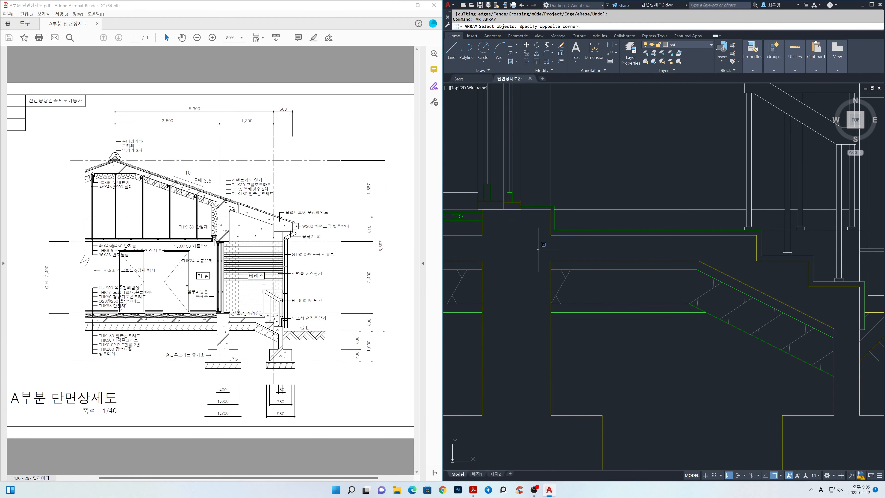
{"action": "left_click", "coordinate": [592, 331]}
{"action": "key", "text": "Return"}
{"action": "key", "text": "Return"}
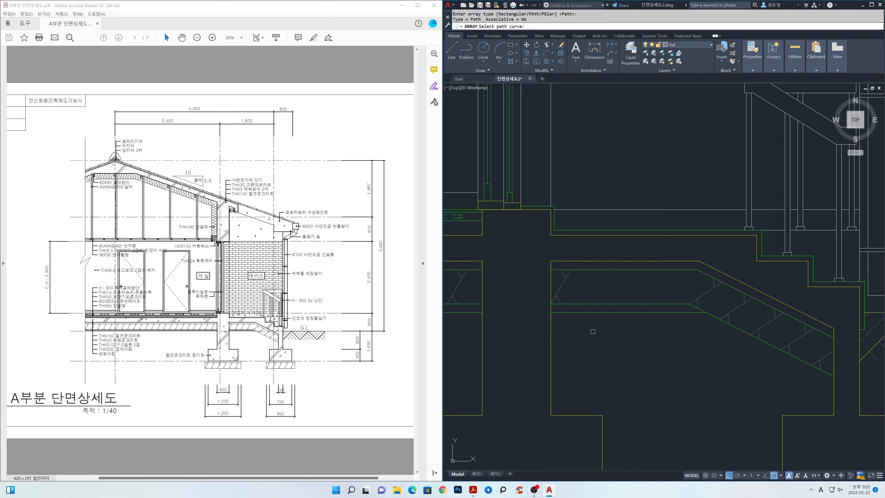
{"action": "left_click", "coordinate": [577, 302]}
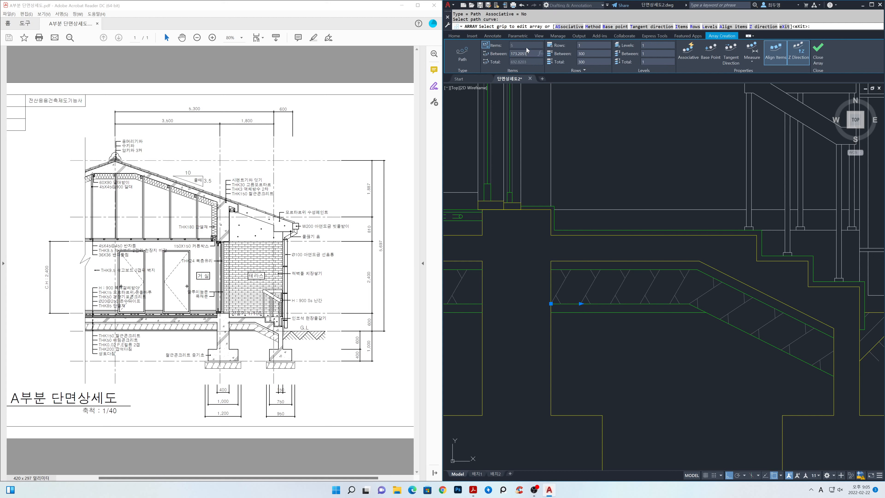
{"action": "key", "text": "Return"}
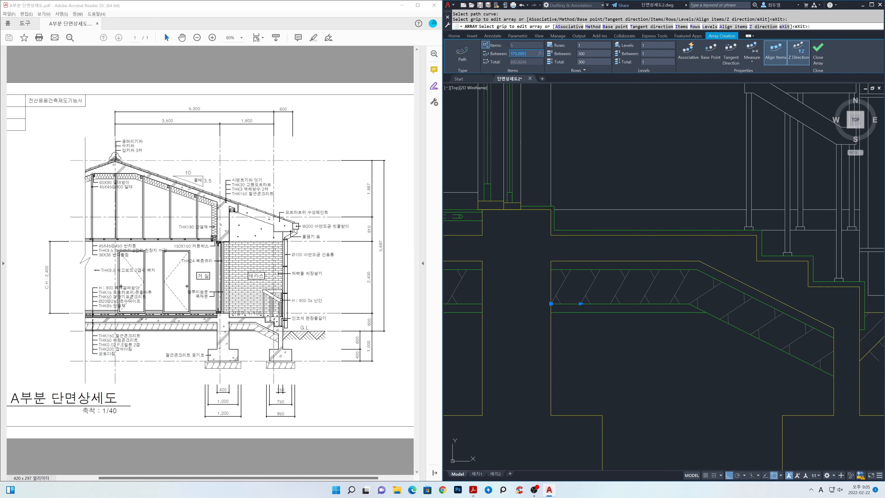
{"action": "key", "text": "Return"}
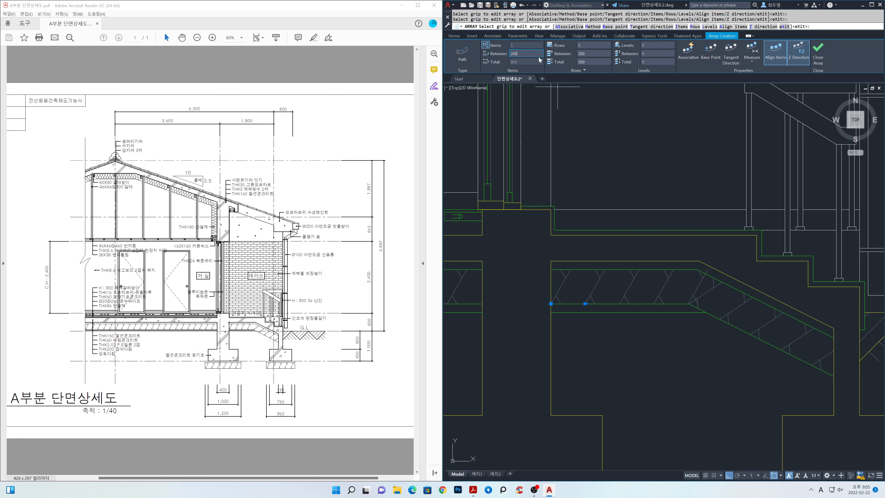
{"action": "left_click", "coordinate": [817, 58]}
{"action": "middle_click_drag", "start_coordinate": [701, 295], "coordinate": [641, 323]}
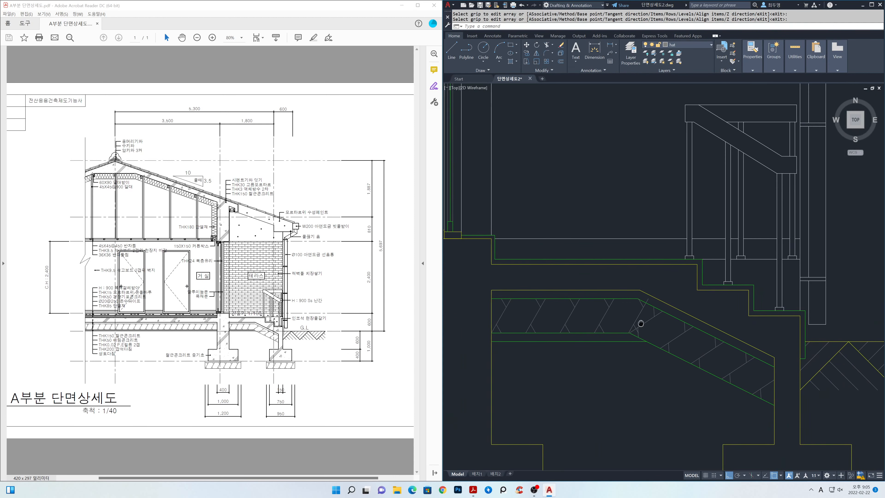
{"action": "scroll", "coordinate": [641, 315], "scroll_direction": "up", "scroll_amount": 3}
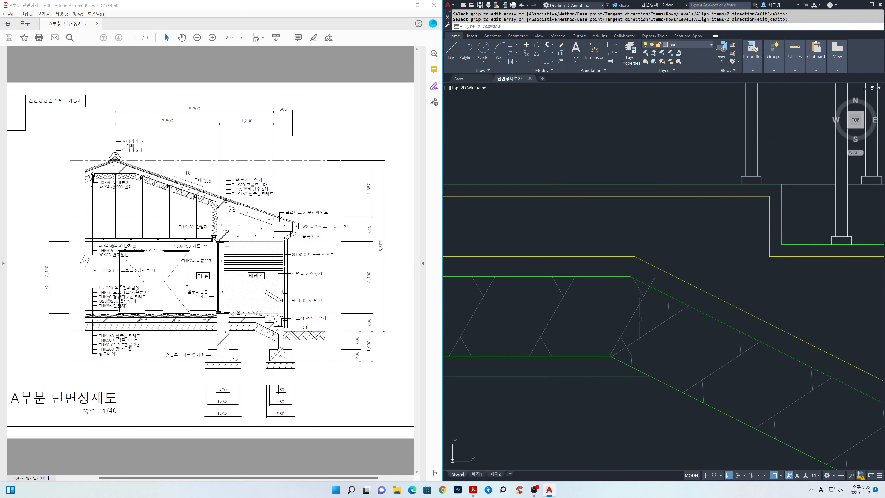
Step: Erase the three overlapping rubble lines at the bend of the terrace layer
{"action": "key", "text": "Escape"}
{"action": "type", "text": "e"}
{"action": "key", "text": "Return"}
{"action": "left_click", "coordinate": [624, 337]}
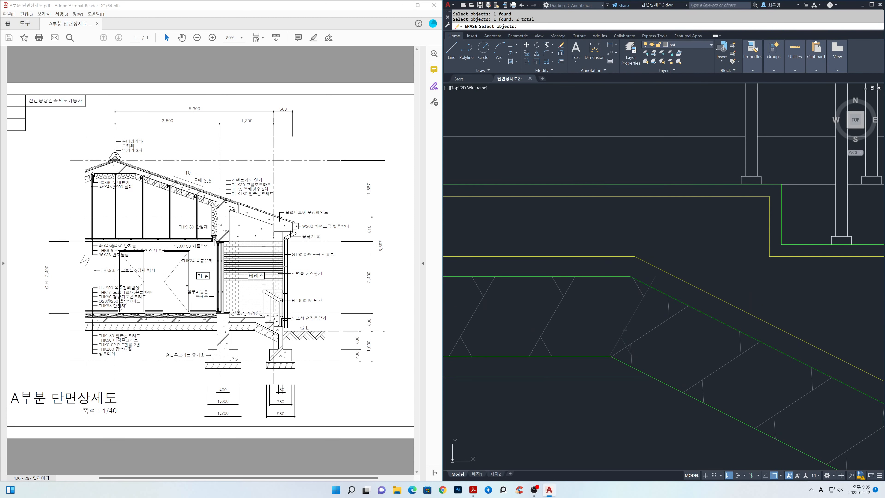
{"action": "key", "text": "Return"}
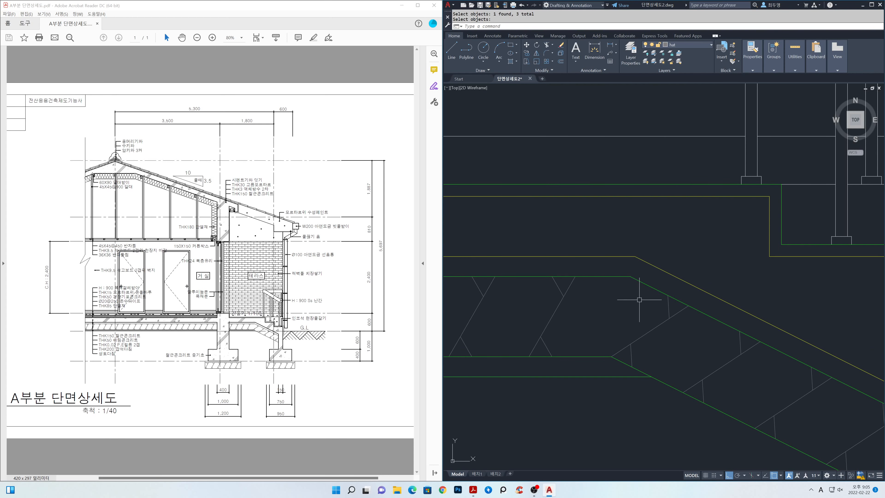
Step: Draw a 45° construction line crossing the section, passing through the empty area below the indoor floor slab
{"action": "scroll", "coordinate": [639, 308], "scroll_direction": "down", "scroll_amount": 3}
{"action": "scroll", "coordinate": [639, 309], "scroll_direction": "down", "scroll_amount": 1}
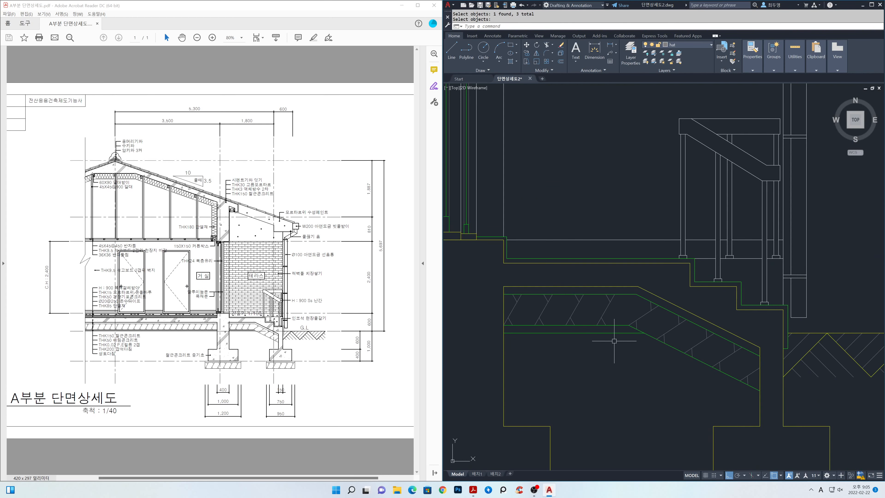
{"action": "scroll", "coordinate": [615, 332], "scroll_direction": "down", "scroll_amount": 10}
{"action": "middle_click_drag", "start_coordinate": [604, 336], "coordinate": [755, 299]}
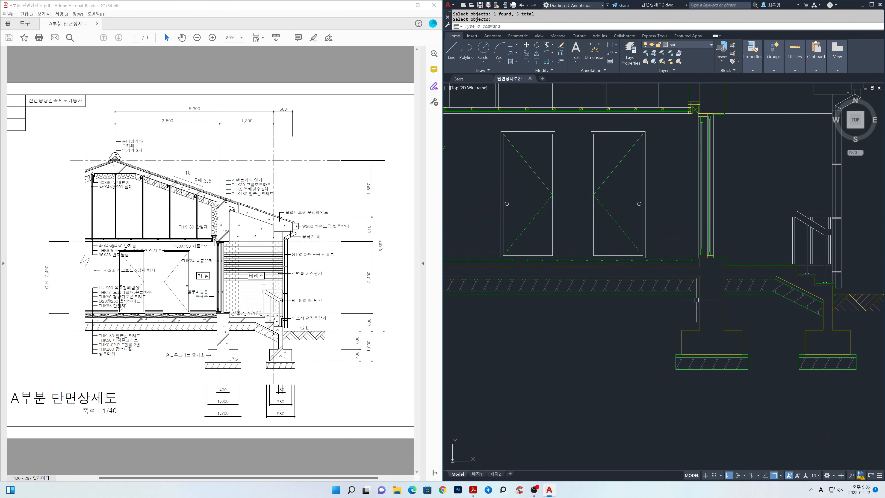
{"action": "scroll", "coordinate": [695, 301], "scroll_direction": "down", "scroll_amount": 1}
{"action": "middle_click_drag", "start_coordinate": [688, 306], "coordinate": [686, 305]}
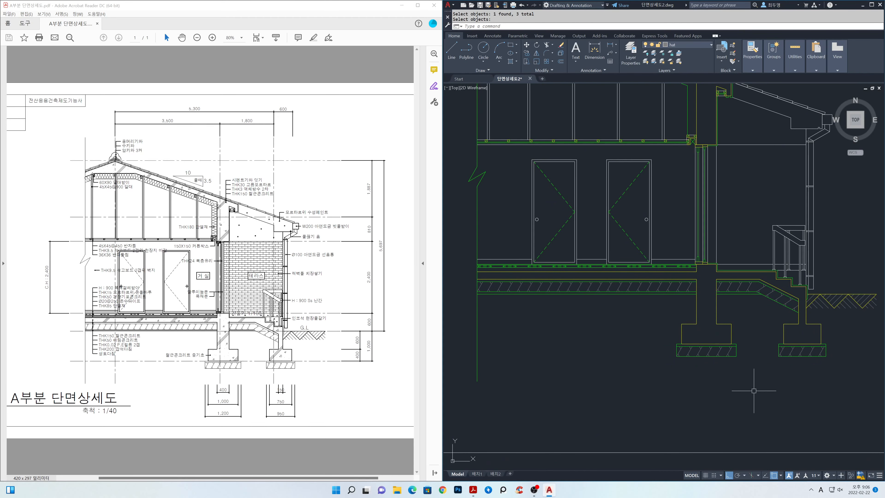
{"action": "type", "text": "xl"}
{"action": "key", "text": "Return"}
{"action": "type", "text": "a"}
{"action": "key", "text": "Return"}
{"action": "type", "text": "4"}
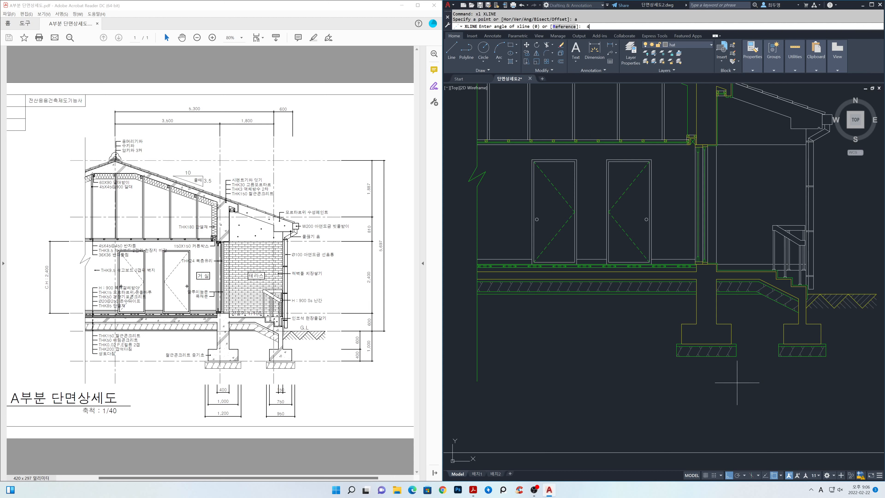
{"action": "type", "text": "5"}
{"action": "key", "text": "Return"}
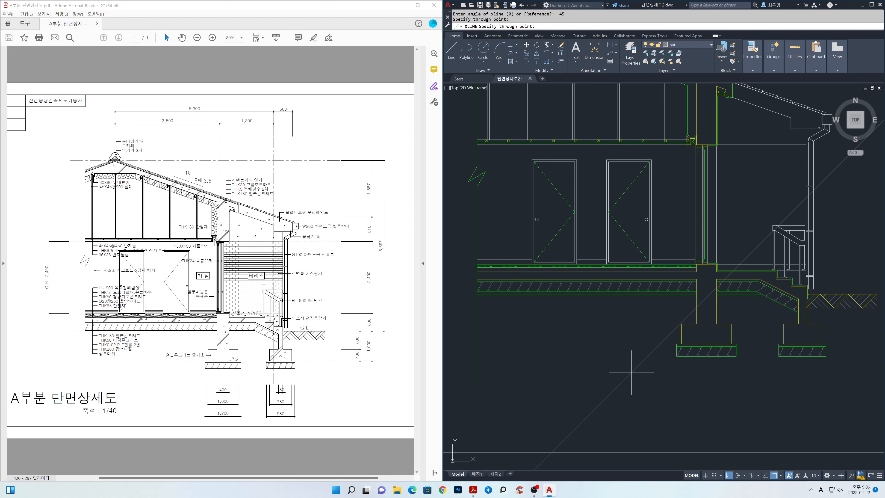
{"action": "left_click", "coordinate": [632, 373]}
{"action": "key", "text": "Return"}
Step: Offset the 45° construction line twice by 30 toward its upper-left side to form three parallel diagonals
{"action": "middle_click_drag", "start_coordinate": [736, 392], "coordinate": [614, 387]}
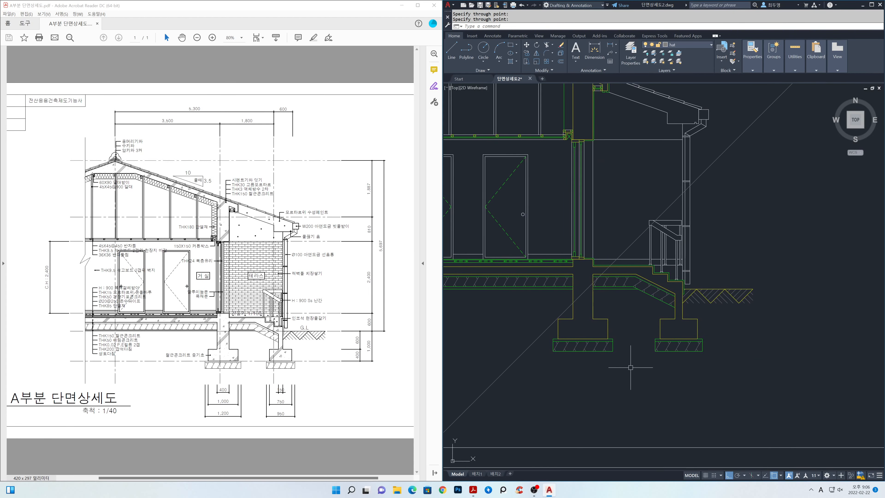
{"action": "scroll", "coordinate": [622, 316], "scroll_direction": "up", "scroll_amount": 2}
{"action": "middle_click_drag", "start_coordinate": [627, 320], "coordinate": [691, 325]}
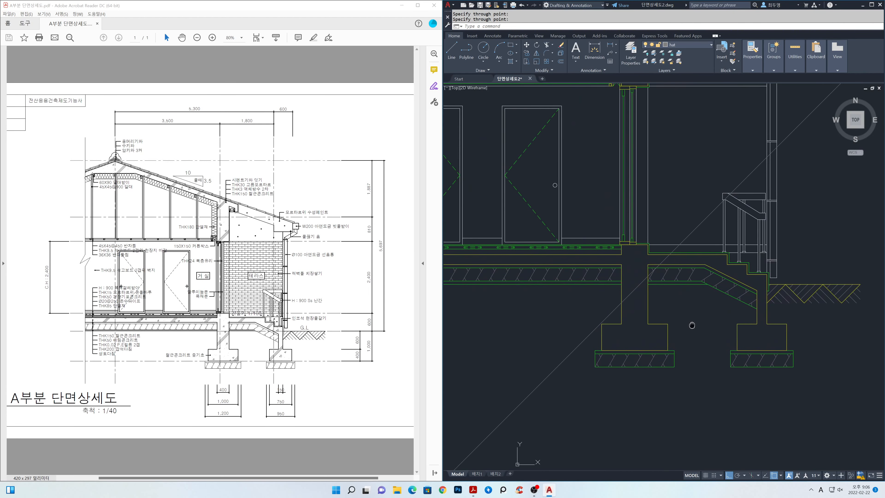
{"action": "type", "text": "o"}
{"action": "key", "text": "Return"}
{"action": "type", "text": "30"}
{"action": "key", "text": "Return"}
{"action": "left_click", "coordinate": [598, 325]}
{"action": "left_click", "coordinate": [555, 313]}
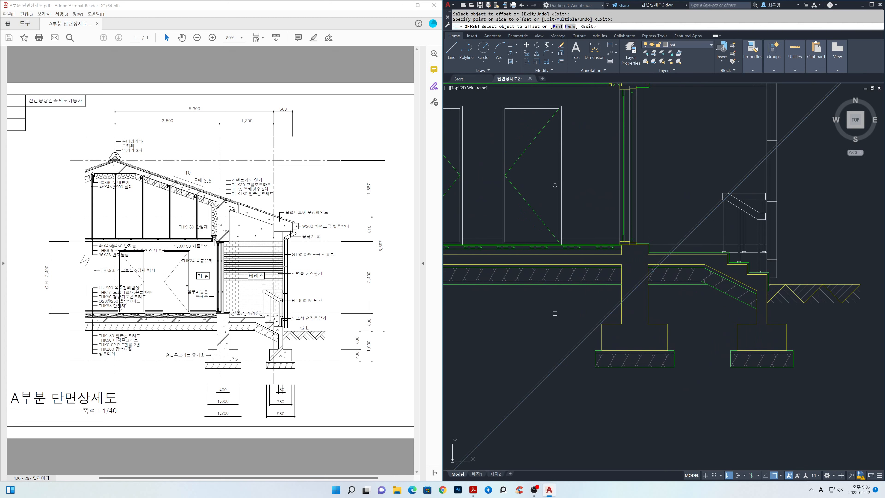
{"action": "left_click", "coordinate": [571, 338]}
{"action": "left_click", "coordinate": [557, 318]}
{"action": "key", "text": "Return"}
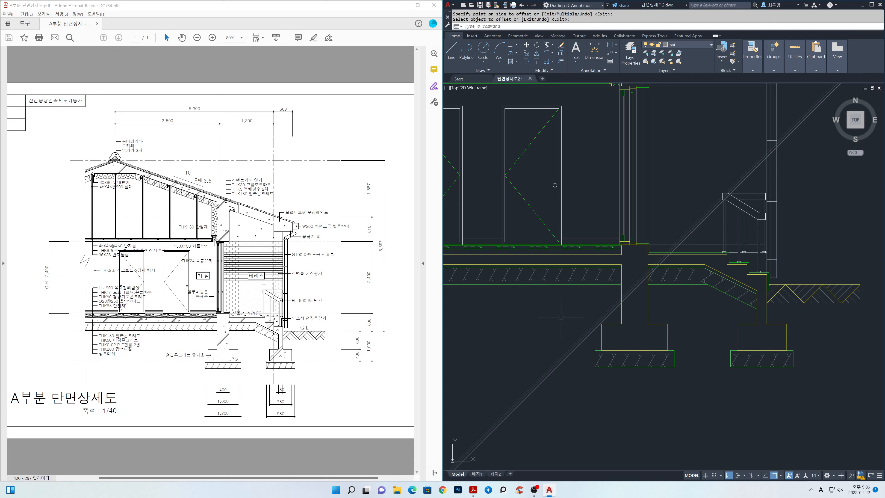
Step: Trim the three diagonals beyond the left face of the indoor foundation wall, keeping their lower-left portions
{"action": "type", "text": "tr"}
{"action": "key", "text": "Return"}
{"action": "left_click", "coordinate": [621, 303]}
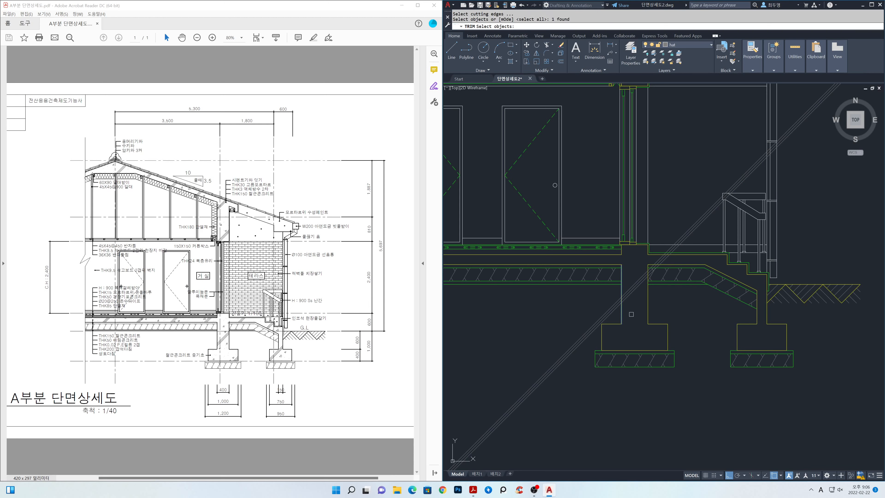
{"action": "left_click", "coordinate": [640, 305]}
{"action": "left_click", "coordinate": [632, 284]}
{"action": "key", "text": "Return"}
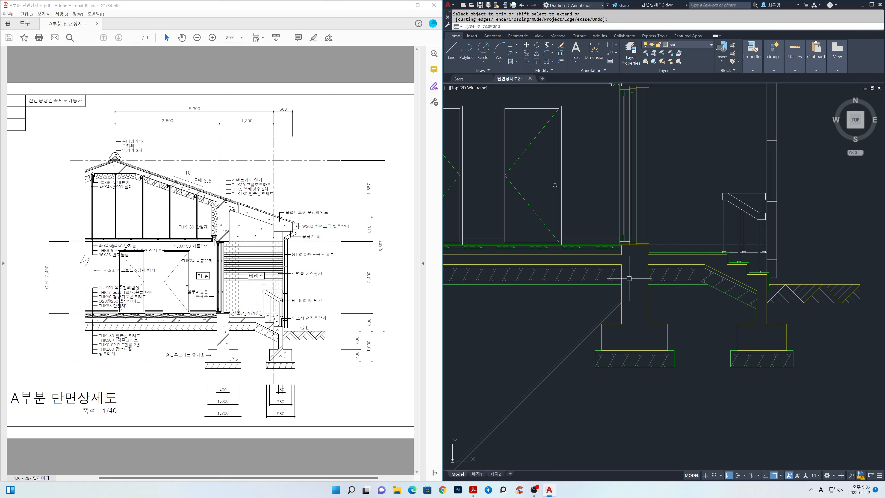
{"action": "type", "text": "xl"}
{"action": "key", "text": "Return"}
{"action": "type", "text": "a"}
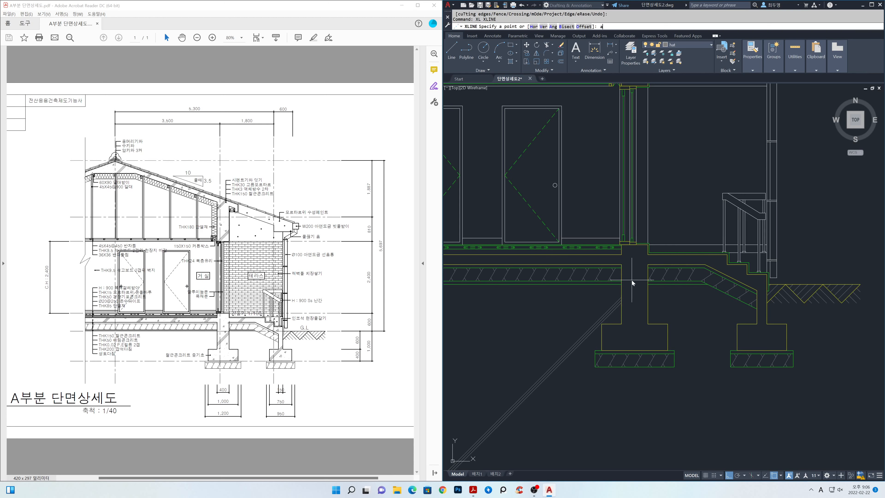
{"action": "key", "text": "Return"}
{"action": "type", "text": "45"}
{"action": "key", "text": "Return"}
{"action": "key", "text": "Escape"}
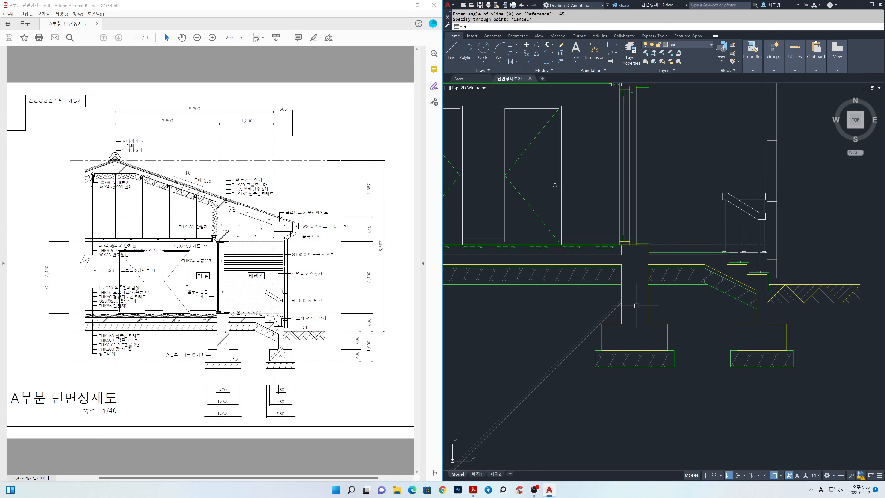
Step: Hatch the foundation-and-slab and upper wall-and-roof concrete sections with a user-defined pattern at 45° and spacing 800
{"action": "type", "text": "h"}
{"action": "key", "text": "Return"}
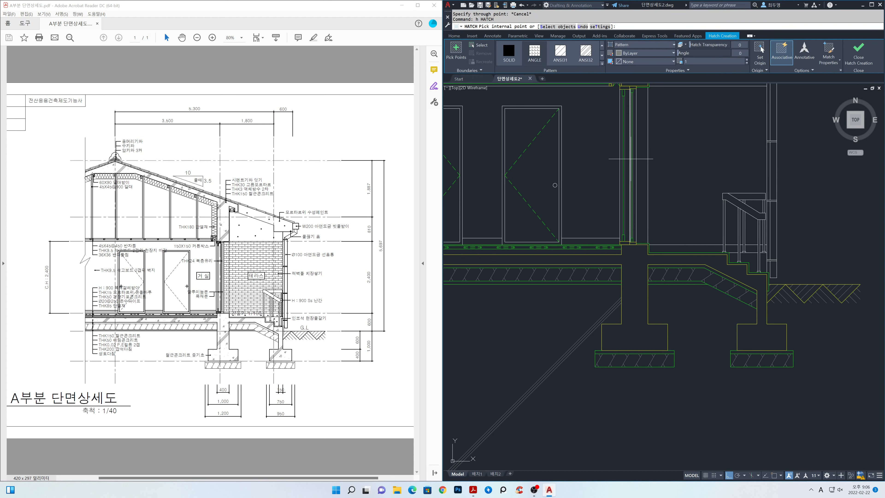
{"action": "left_click", "coordinate": [646, 46]}
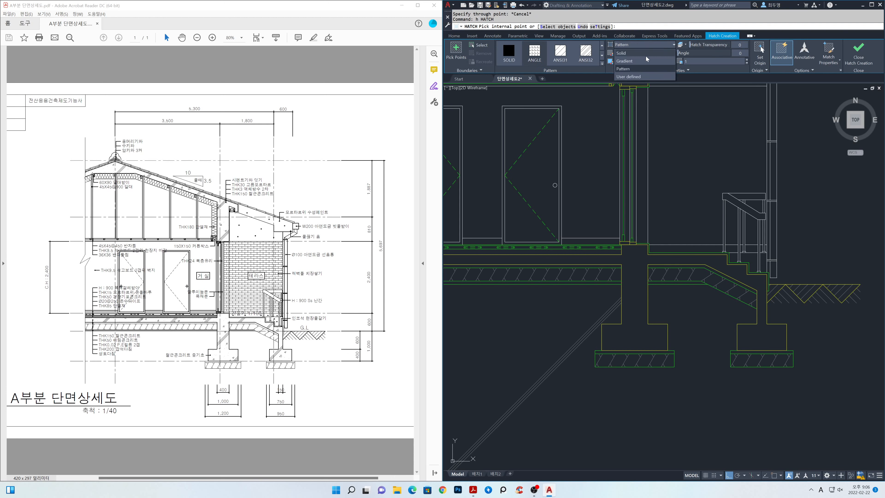
{"action": "left_click", "coordinate": [644, 77]}
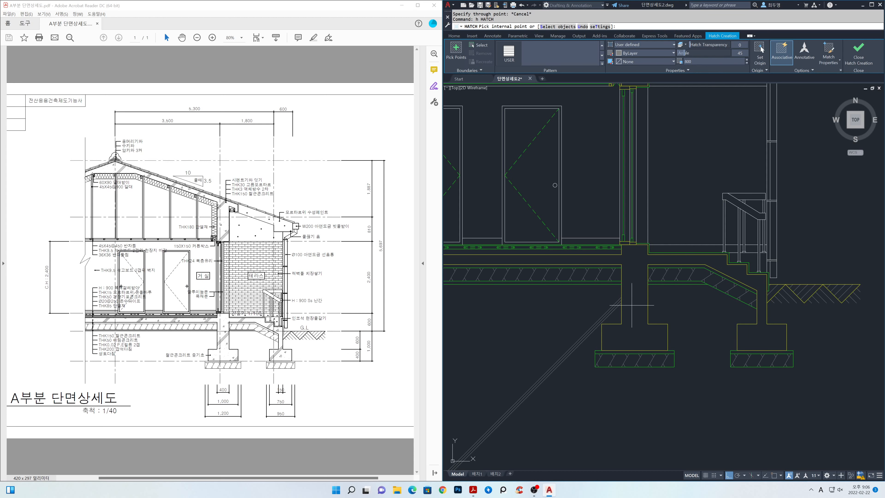
{"action": "scroll", "coordinate": [632, 305], "scroll_direction": "down", "scroll_amount": 2}
{"action": "mouse_move", "coordinate": [687, 377]}
{"action": "middle_mouse_down"}
{"action": "mouse_move", "coordinate": [791, 414]}
{"action": "mouse_move", "coordinate": [754, 422]}
{"action": "middle_mouse_up"}
{"action": "left_click", "coordinate": [700, 372]}
{"action": "scroll", "coordinate": [738, 356], "scroll_direction": "down", "scroll_amount": 2}
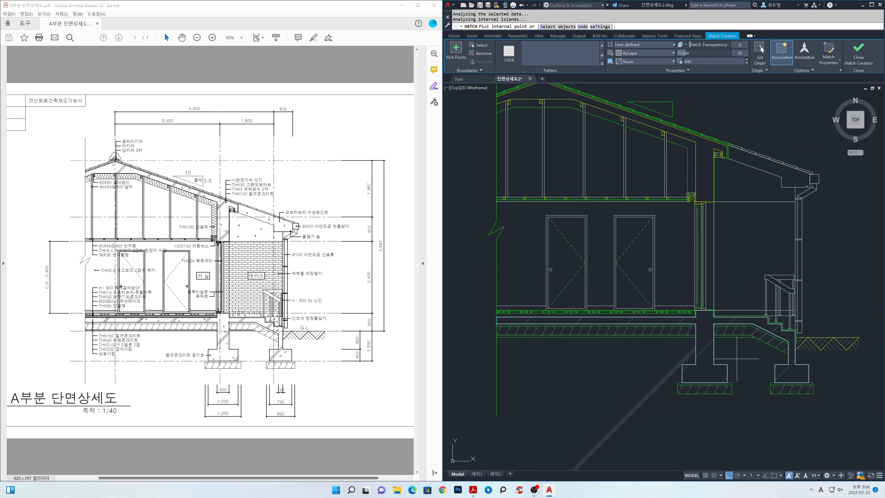
{"action": "left_click", "coordinate": [709, 196]}
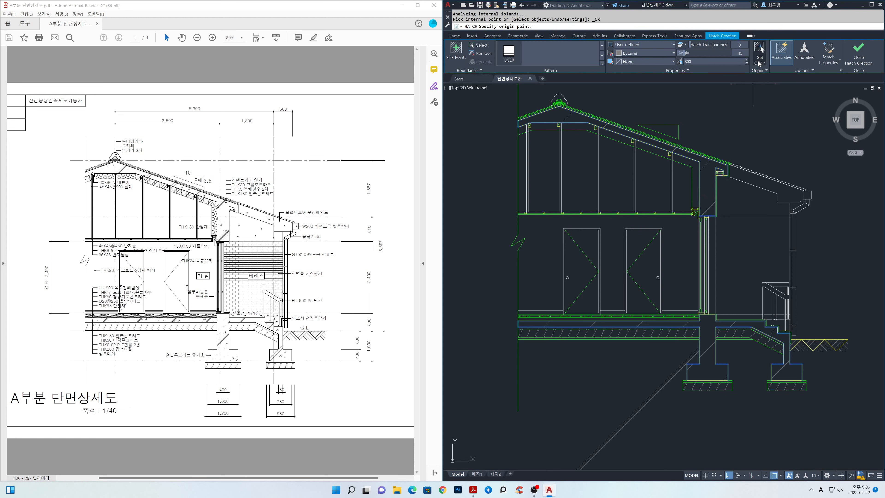
Step: Set the hatch origin to a trimmed diagonal's end on the foundation wall face and finish the hatch
{"action": "left_click", "coordinate": [760, 58]}
{"action": "scroll", "coordinate": [709, 369], "scroll_direction": "up", "scroll_amount": 2}
{"action": "scroll", "coordinate": [707, 366], "scroll_direction": "up", "scroll_amount": 3}
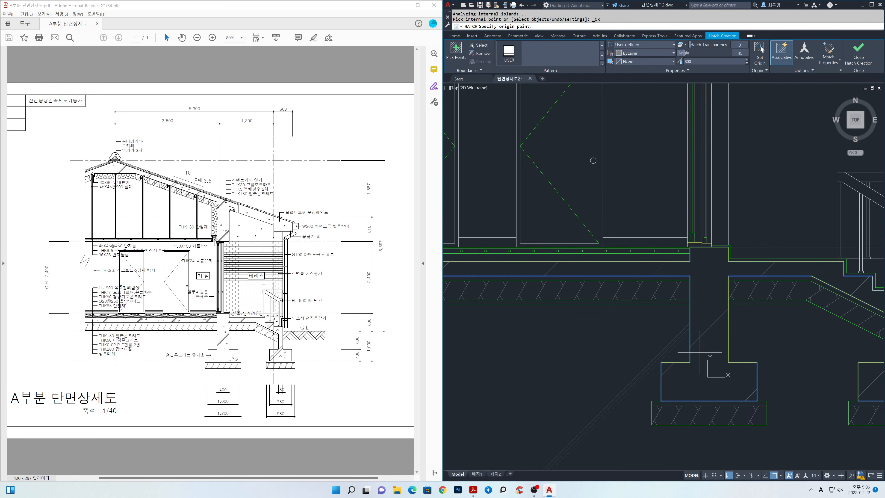
{"action": "left_click", "coordinate": [686, 325]}
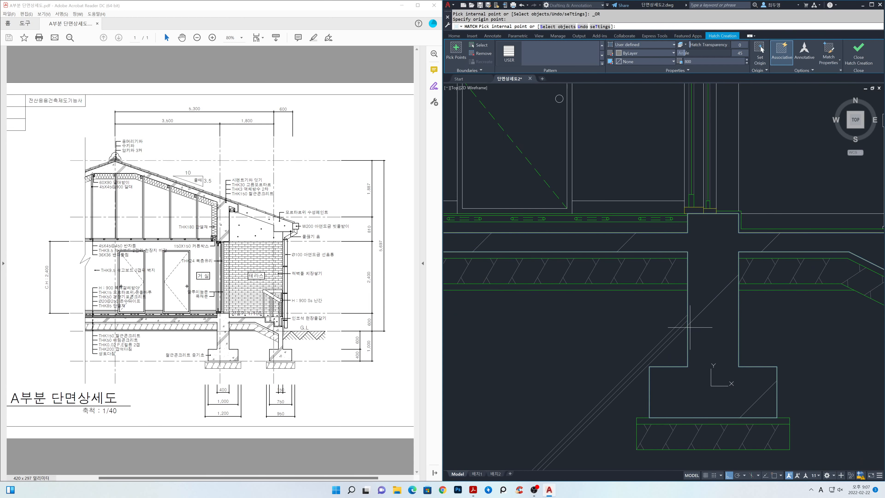
{"action": "left_click", "coordinate": [858, 56]}
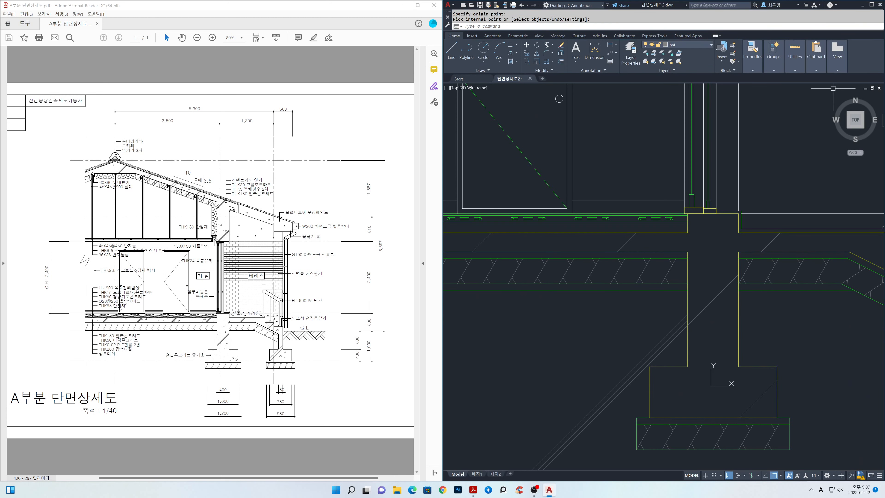
Step: Apply a second user-defined hatch, 45° with spacing 800, to the same foundation, slab, wall and roof sections
{"action": "key", "text": "Return"}
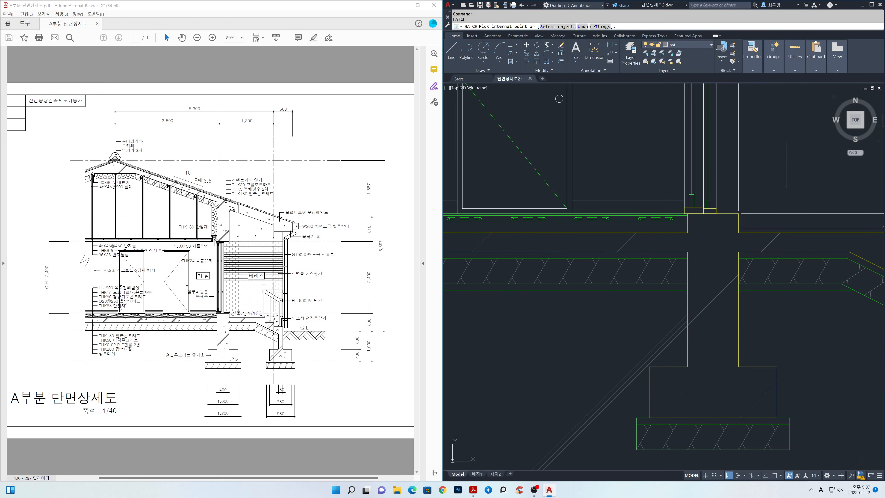
{"action": "scroll", "coordinate": [714, 262], "scroll_direction": "down", "scroll_amount": 1}
{"action": "scroll", "coordinate": [708, 265], "scroll_direction": "down", "scroll_amount": 2}
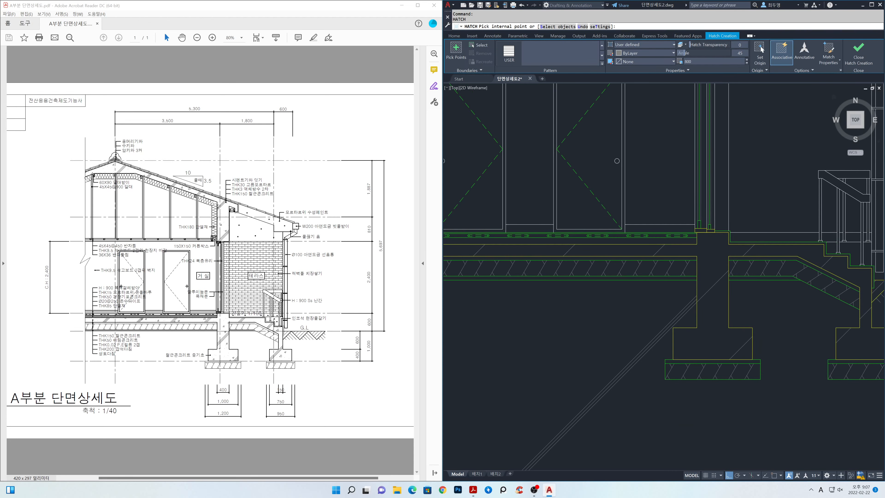
{"action": "left_click", "coordinate": [711, 263]}
{"action": "scroll", "coordinate": [710, 264], "scroll_direction": "down", "scroll_amount": 1}
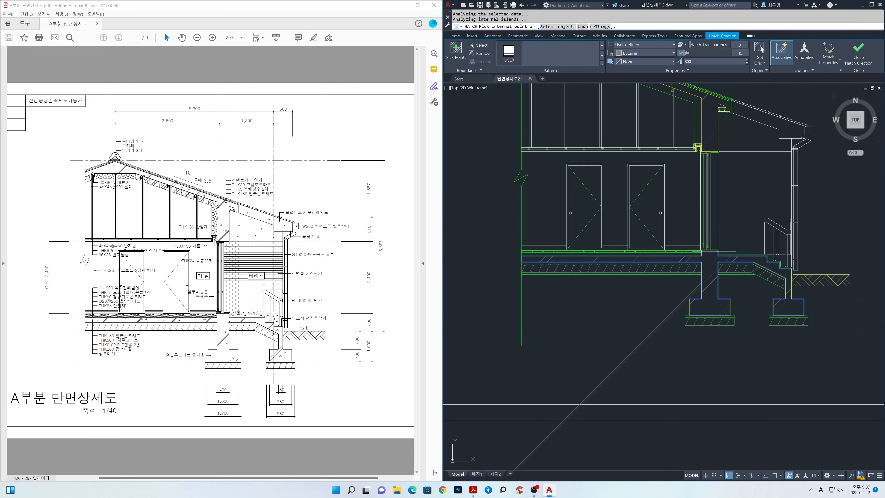
{"action": "middle_click_drag", "start_coordinate": [713, 239], "coordinate": [714, 258]}
{"action": "left_click", "coordinate": [716, 201]}
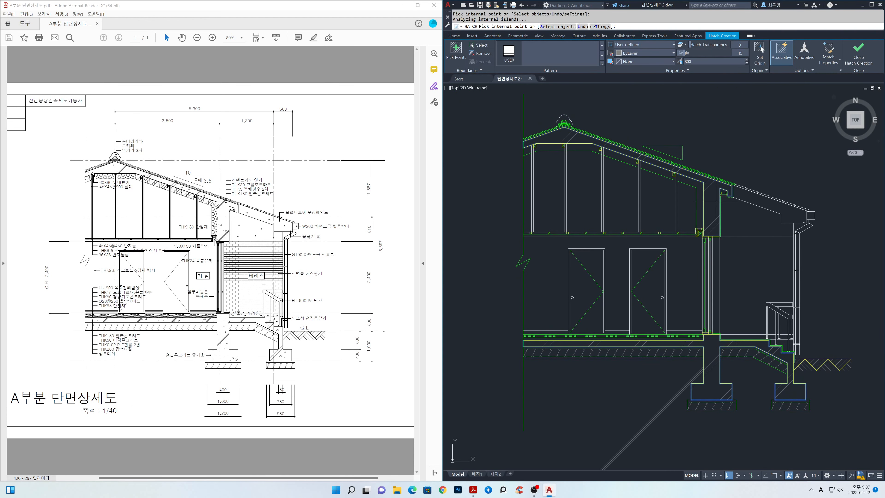
Step: Set the second hatch's origin to a neighbouring diagonal's end on the wall face and finish the hatch
{"action": "left_click", "coordinate": [759, 64]}
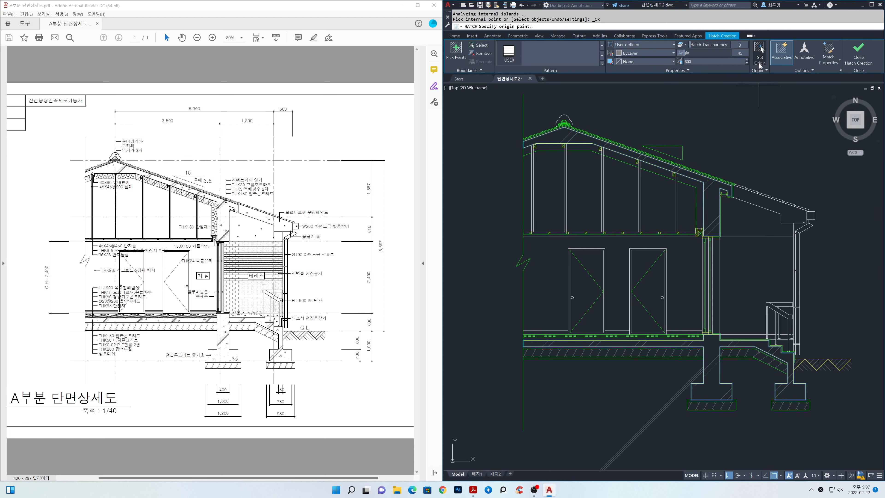
{"action": "scroll", "coordinate": [703, 323], "scroll_direction": "up", "scroll_amount": 6}
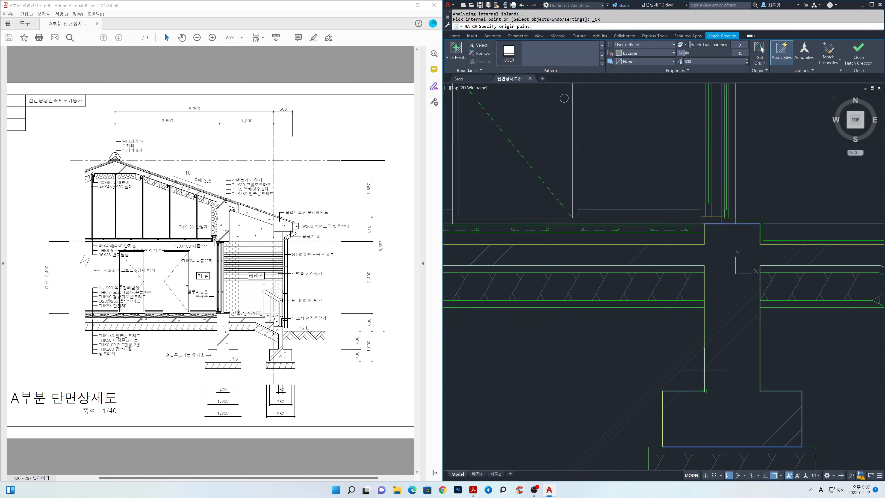
{"action": "left_click", "coordinate": [703, 323]}
{"action": "scroll", "coordinate": [709, 325], "scroll_direction": "down", "scroll_amount": 6}
{"action": "scroll", "coordinate": [710, 325], "scroll_direction": "down", "scroll_amount": 1}
{"action": "mouse_move", "coordinate": [747, 233]}
{"action": "middle_mouse_down"}
{"action": "mouse_move", "coordinate": [760, 295]}
{"action": "mouse_move", "coordinate": [754, 308]}
{"action": "middle_mouse_up"}
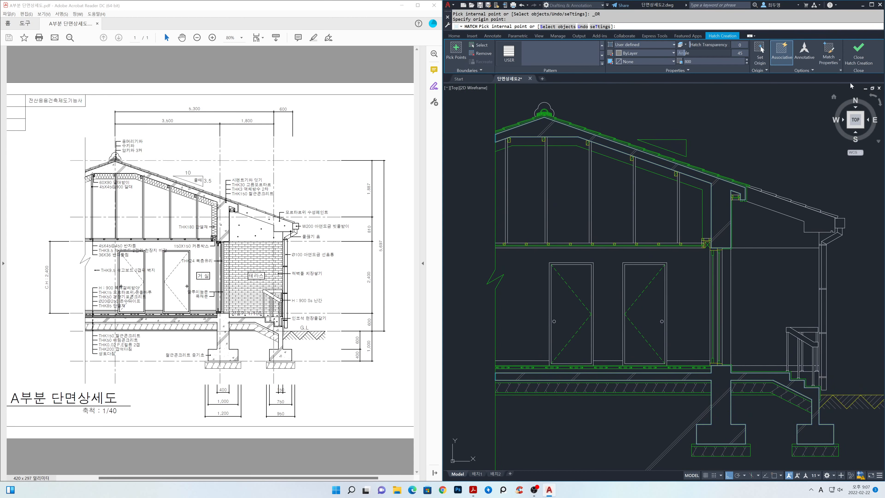
{"action": "left_click", "coordinate": [856, 58]}
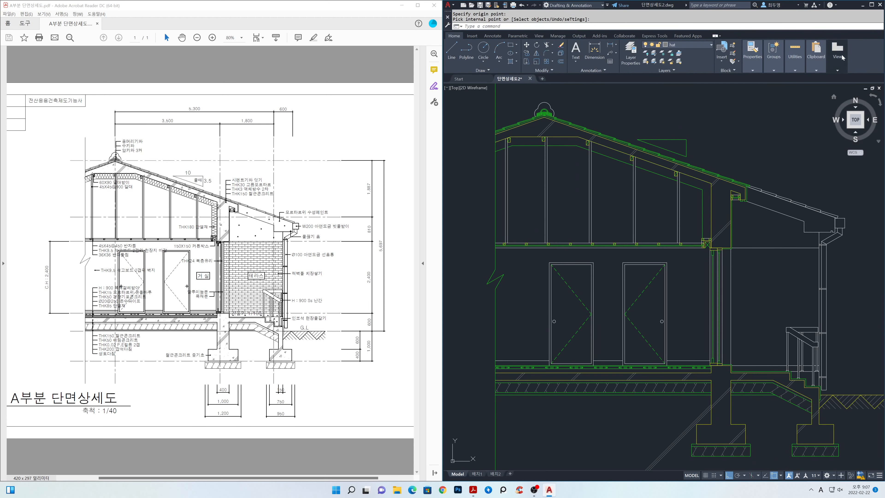
Step: Apply a third user-defined hatch, 45° with spacing 800, to the foundation-and-slab and upper wall-and-roof concrete sections
{"action": "key", "text": "Return"}
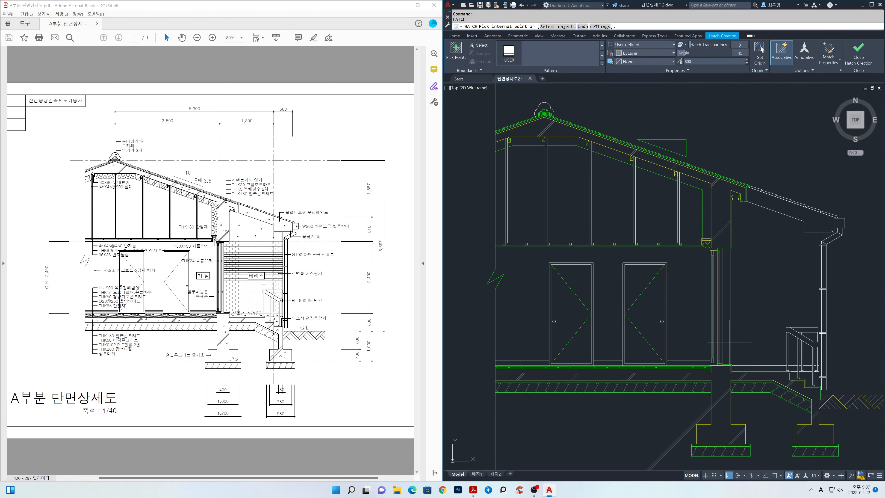
{"action": "left_click", "coordinate": [718, 377]}
{"action": "left_click", "coordinate": [720, 209]}
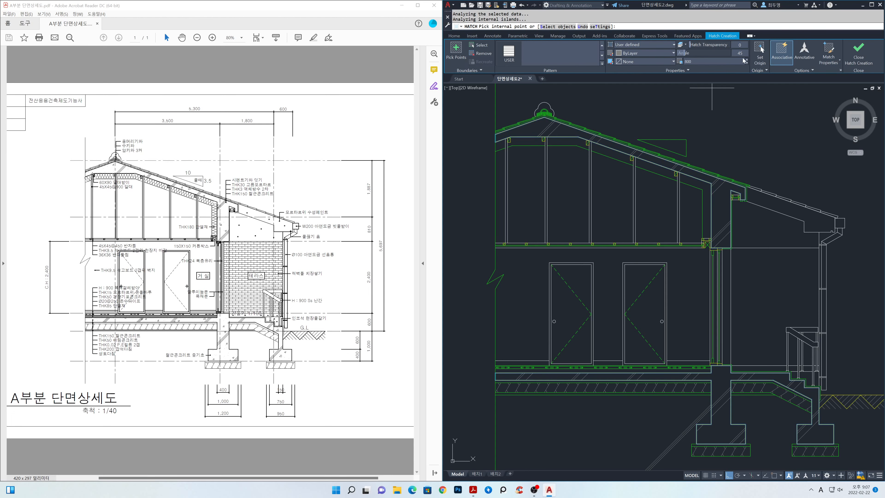
Step: Set the third hatch's origin to the remaining diagonal's end on the foundation wall face and finish the hatch
{"action": "left_click", "coordinate": [759, 52]}
{"action": "middle_click_drag", "start_coordinate": [733, 340], "coordinate": [728, 288]}
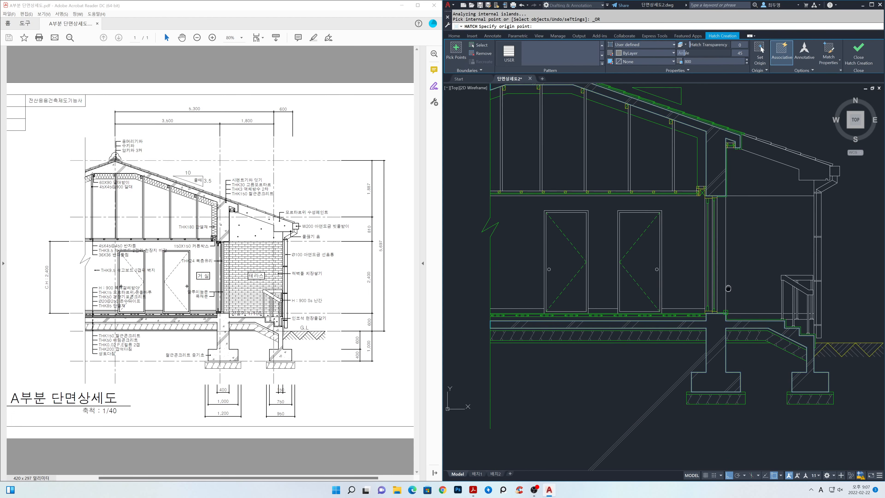
{"action": "scroll", "coordinate": [707, 376], "scroll_direction": "up", "scroll_amount": 5}
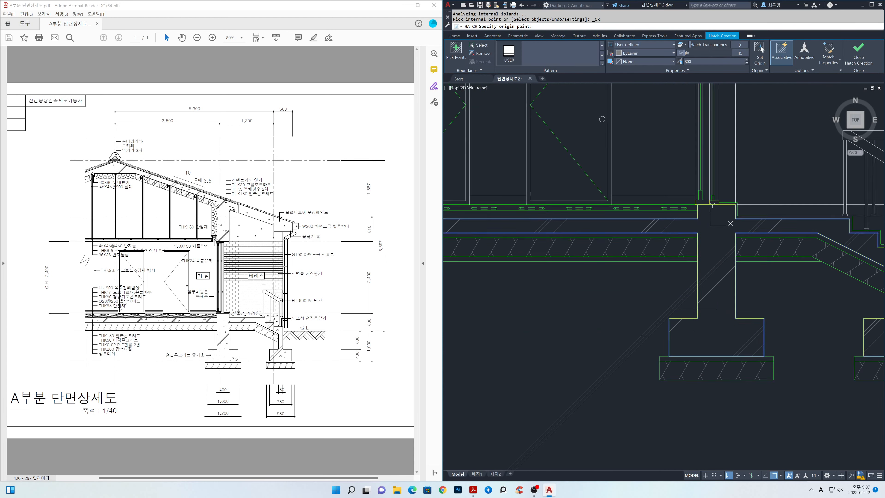
{"action": "left_click", "coordinate": [699, 267]}
{"action": "scroll", "coordinate": [712, 327], "scroll_direction": "down", "scroll_amount": 5}
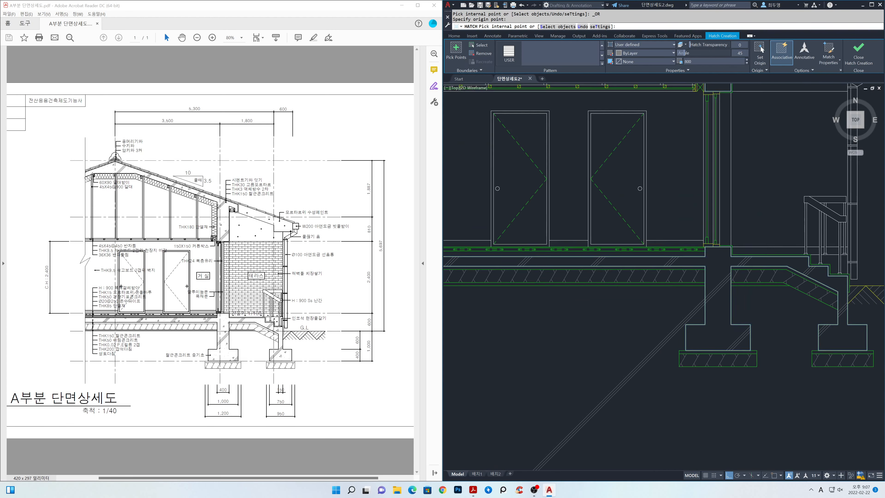
{"action": "scroll", "coordinate": [712, 327], "scroll_direction": "down", "scroll_amount": 1}
{"action": "middle_click_drag", "start_coordinate": [712, 327], "coordinate": [710, 366]}
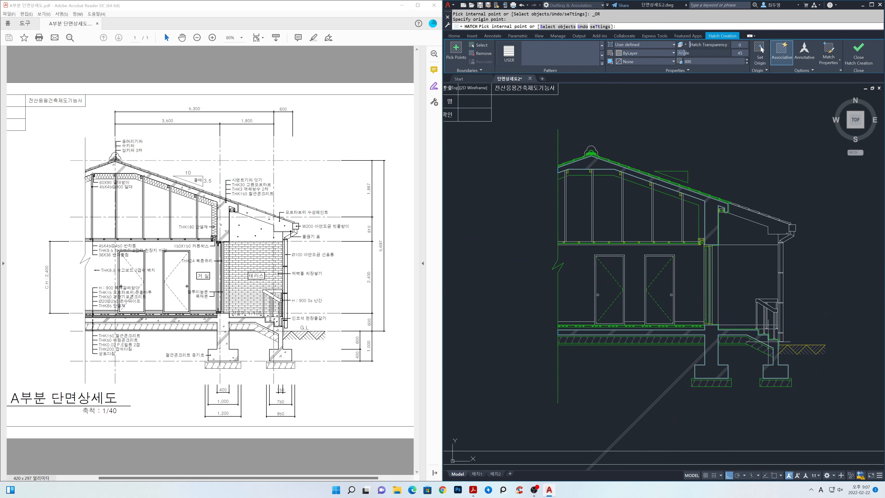
{"action": "left_click", "coordinate": [858, 52]}
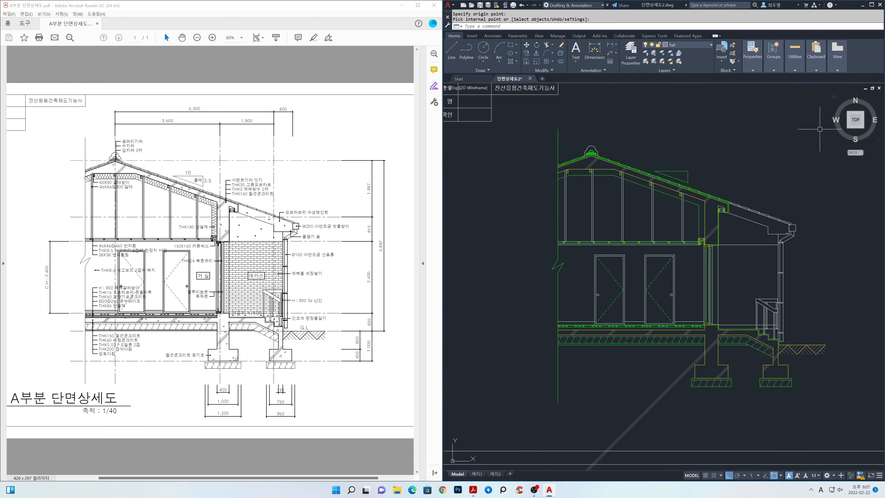
Step: Erase the three diagonal guide lines running below the foundation
{"action": "type", "text": "e"}
{"action": "key", "text": "Return"}
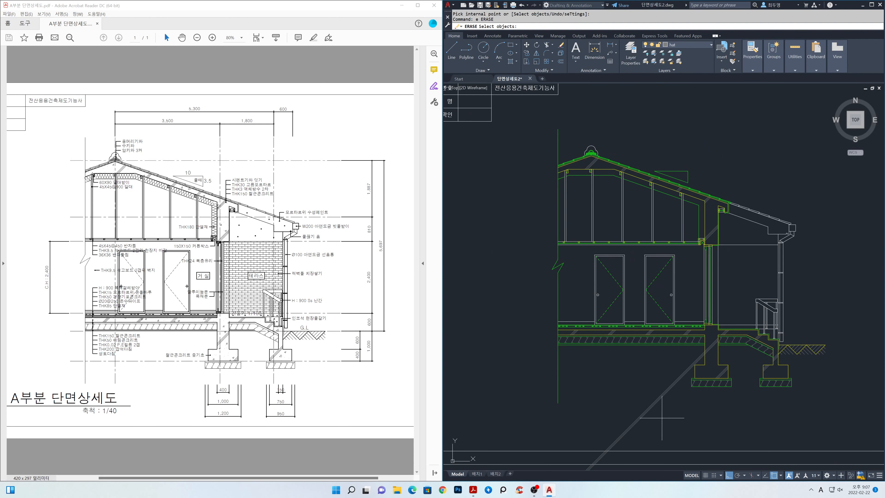
{"action": "left_click", "coordinate": [662, 418]}
{"action": "left_click", "coordinate": [644, 393]}
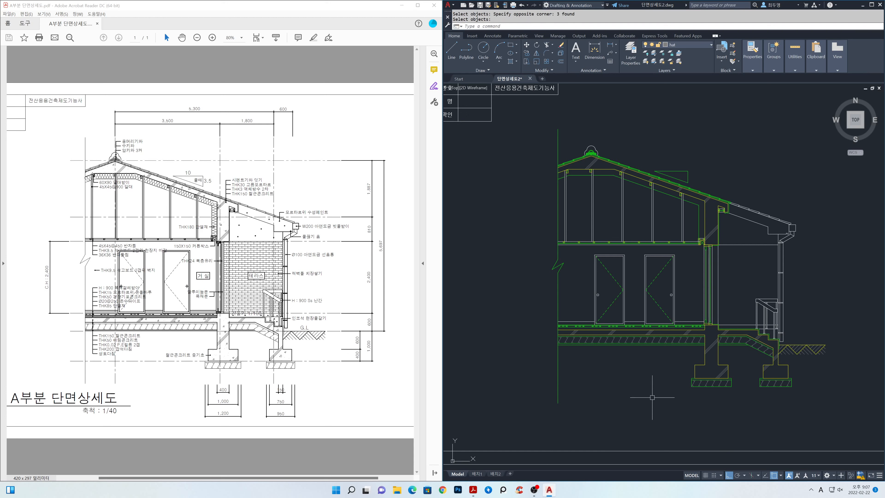
Step: Hatch the foundation, slab, wall and roof concrete sections with the AR-CONC pattern at angle 0 and scale 3
{"action": "type", "text": "h"}
{"action": "key", "text": "Return"}
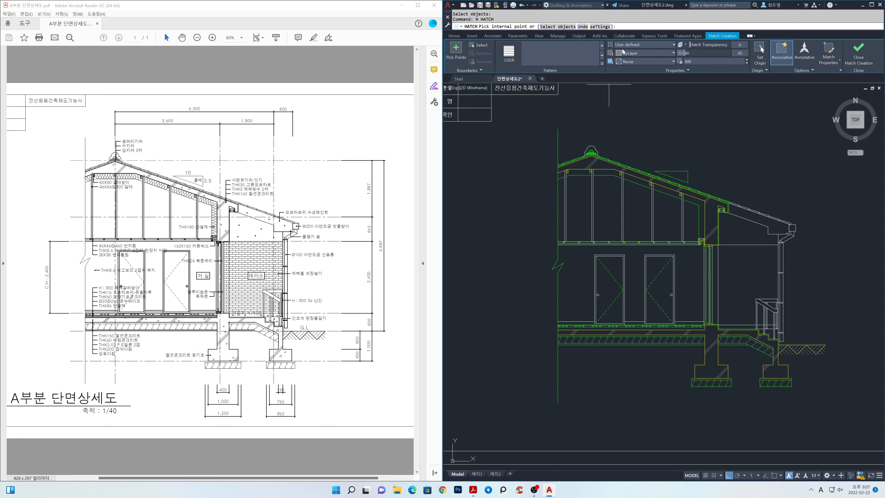
{"action": "left_click", "coordinate": [627, 46]}
{"action": "left_click", "coordinate": [623, 69]}
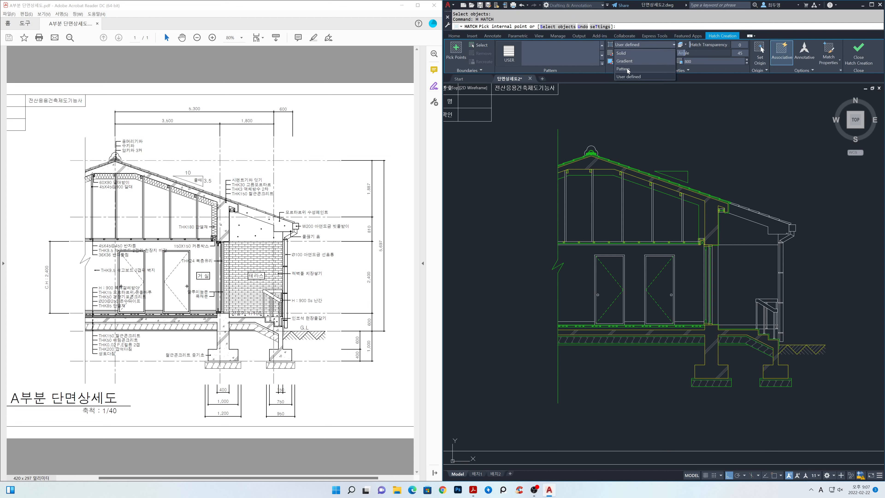
{"action": "left_click", "coordinate": [602, 64]}
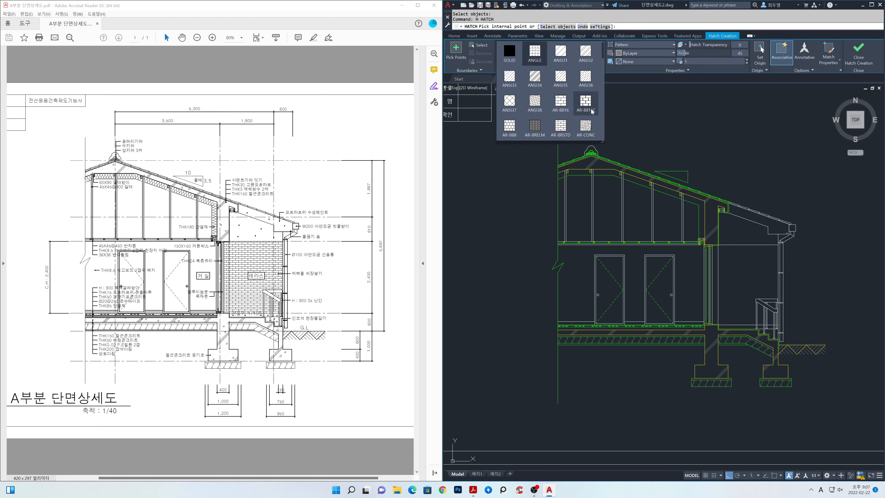
{"action": "left_click", "coordinate": [585, 126]}
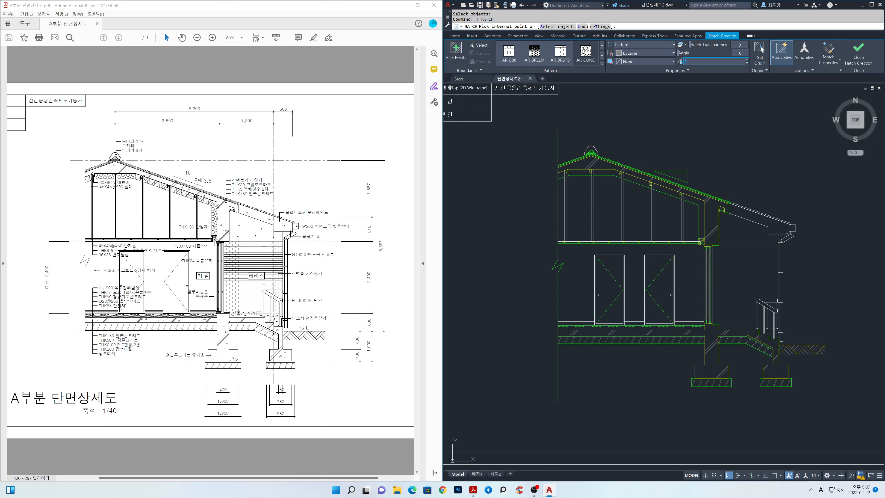
{"action": "key", "text": "Return"}
{"action": "left_click", "coordinate": [711, 358]}
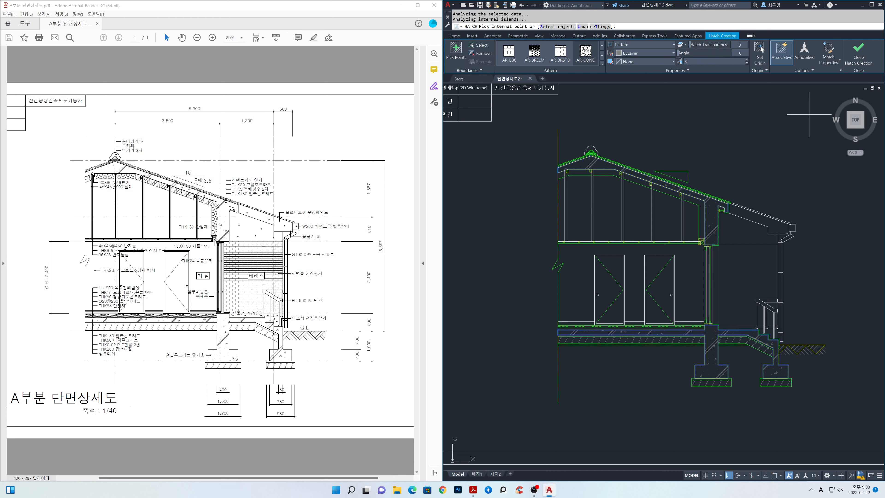
{"action": "left_click", "coordinate": [861, 63]}
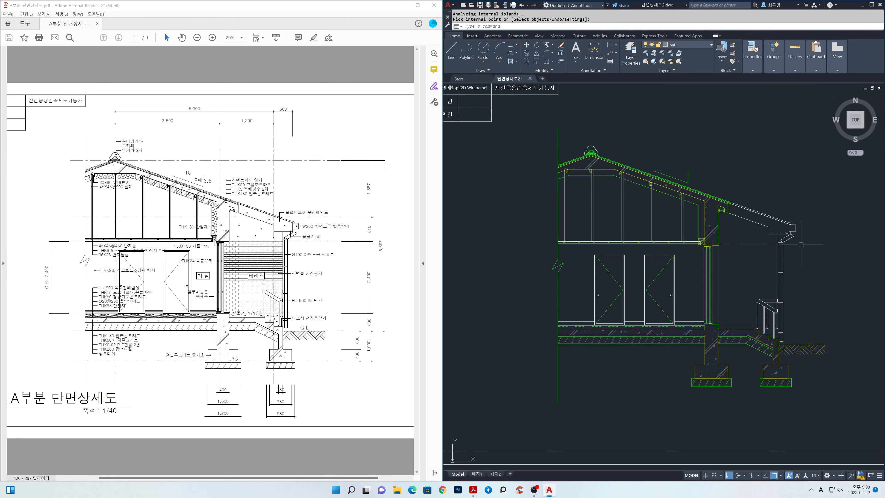
Step: Apply a user-defined hatch, angle 0 with spacing 20, to the thin strips beneath the rubble layers on both sides of the foundation wall
{"action": "scroll", "coordinate": [727, 366], "scroll_direction": "up", "scroll_amount": 4}
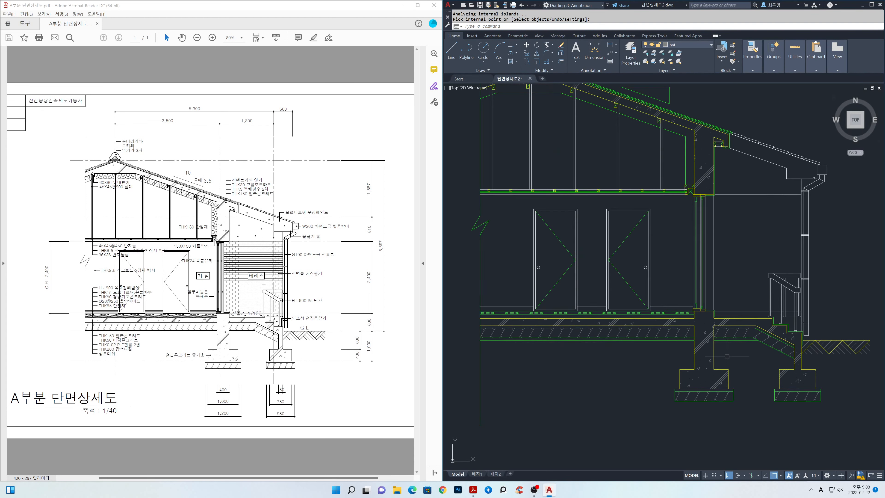
{"action": "middle_click_drag", "start_coordinate": [732, 355], "coordinate": [787, 326]}
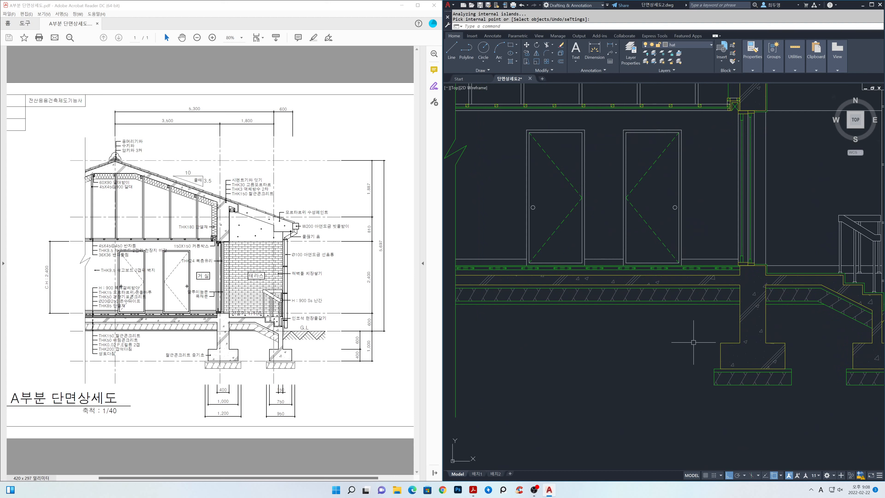
{"action": "type", "text": "h"}
{"action": "key", "text": "Return"}
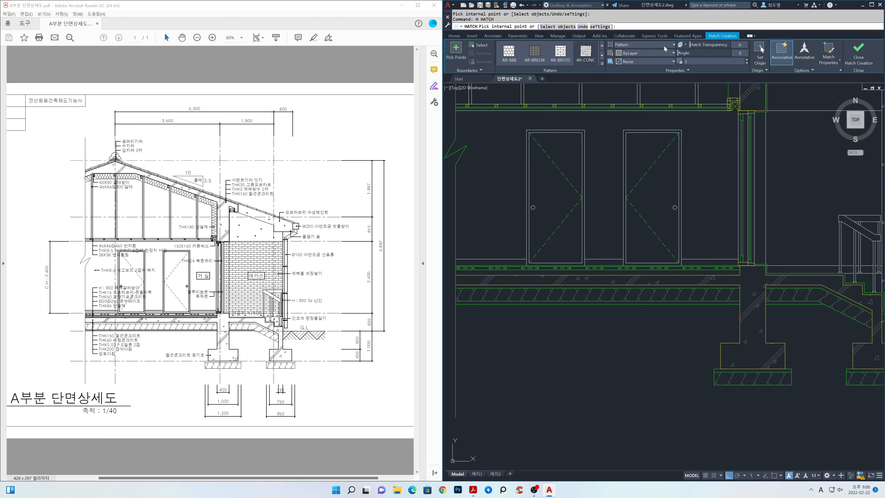
{"action": "left_click", "coordinate": [664, 45]}
{"action": "left_click", "coordinate": [650, 76]}
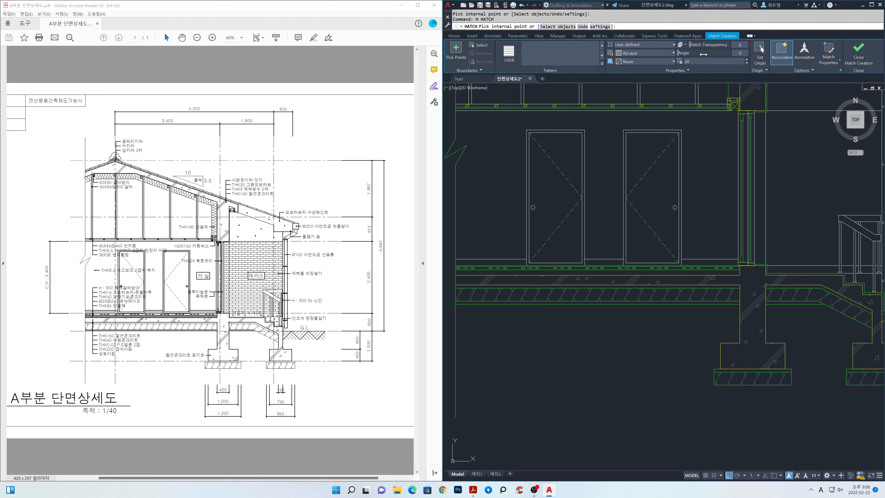
{"action": "scroll", "coordinate": [606, 303], "scroll_direction": "up", "scroll_amount": 2}
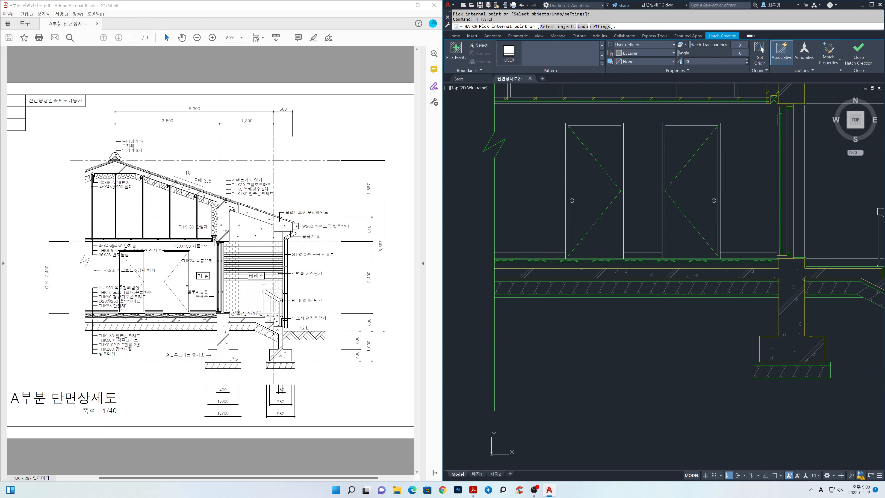
{"action": "left_click", "coordinate": [621, 297]}
{"action": "middle_click_drag", "start_coordinate": [804, 317], "coordinate": [657, 314]}
{"action": "scroll", "coordinate": [684, 303], "scroll_direction": "up", "scroll_amount": 1}
{"action": "scroll", "coordinate": [684, 303], "scroll_direction": "up", "scroll_amount": 1}
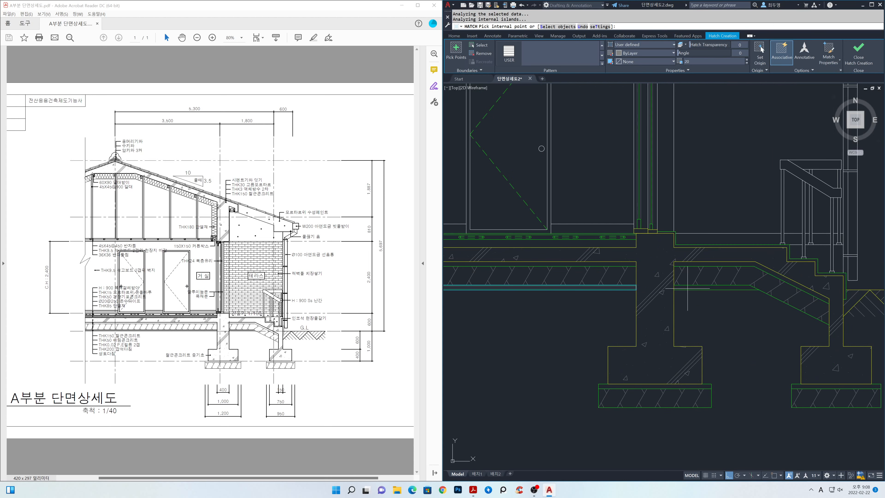
Step: Set the strip hatch's origin to the strip's corner on the foundation wall face and finish the hatch
{"action": "left_click", "coordinate": [757, 62]}
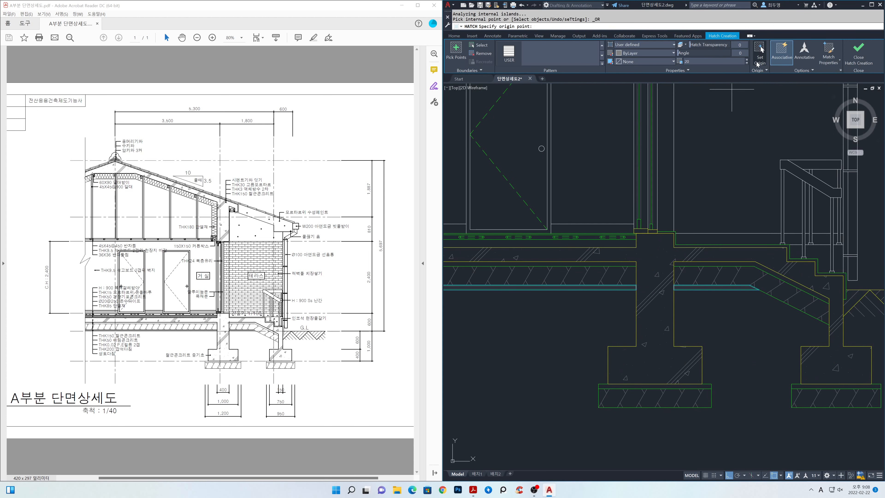
{"action": "scroll", "coordinate": [673, 285], "scroll_direction": "up", "scroll_amount": 2}
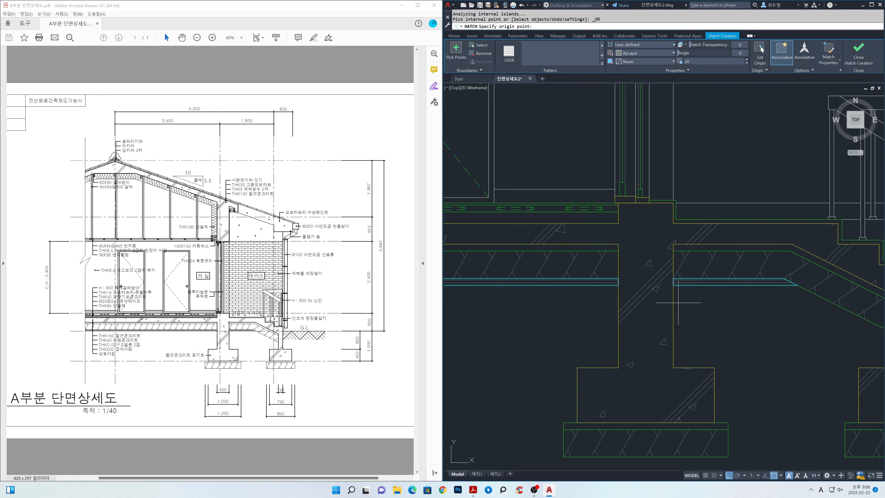
{"action": "left_click", "coordinate": [672, 285]}
{"action": "scroll", "coordinate": [679, 300], "scroll_direction": "down", "scroll_amount": 3}
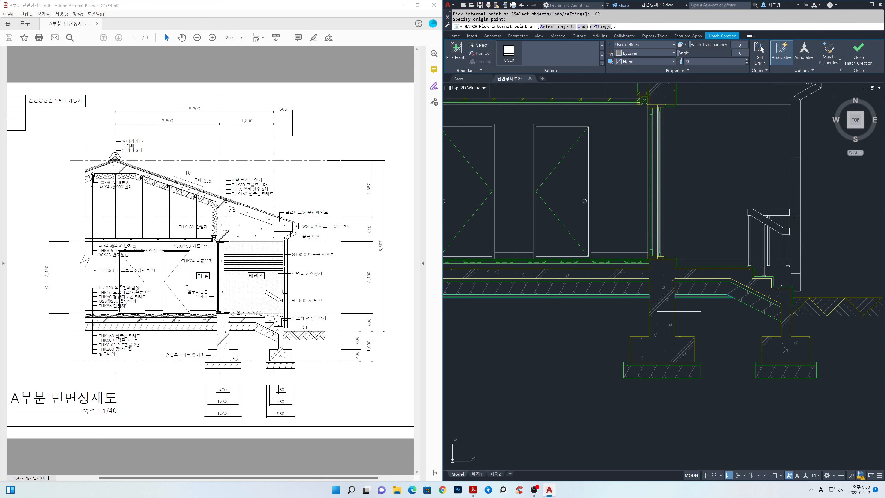
{"action": "middle_click_drag", "start_coordinate": [686, 315], "coordinate": [729, 337]}
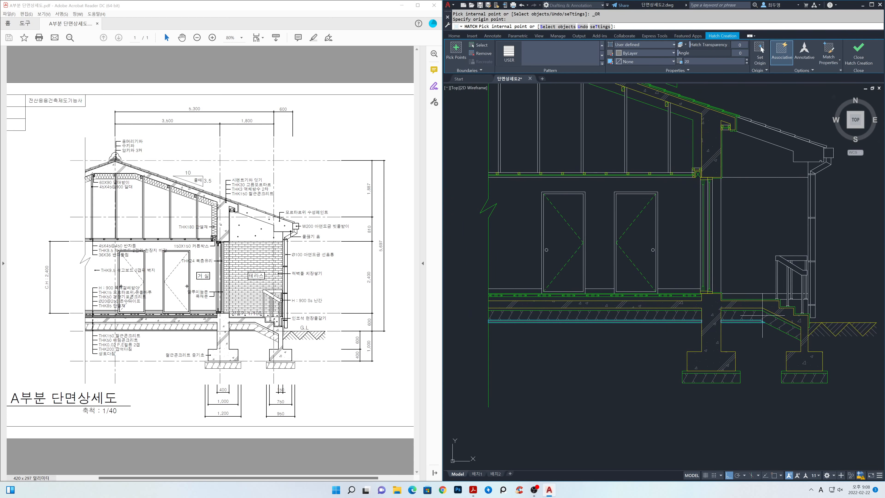
{"action": "left_click", "coordinate": [860, 65]}
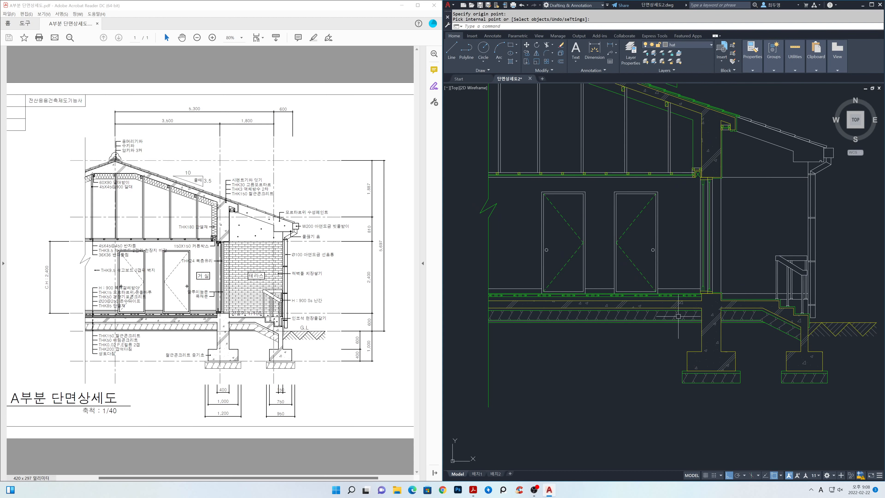
Step: Hatch the insulation strip between the indoor floor heating layer and the concrete slab with the NET pattern at scale 10
{"action": "middle_click_drag", "start_coordinate": [678, 316], "coordinate": [705, 337]}
{"action": "scroll", "coordinate": [638, 327], "scroll_direction": "up", "scroll_amount": 1}
{"action": "scroll", "coordinate": [638, 327], "scroll_direction": "up", "scroll_amount": 1}
{"action": "middle_click_drag", "start_coordinate": [638, 327], "coordinate": [672, 326]}
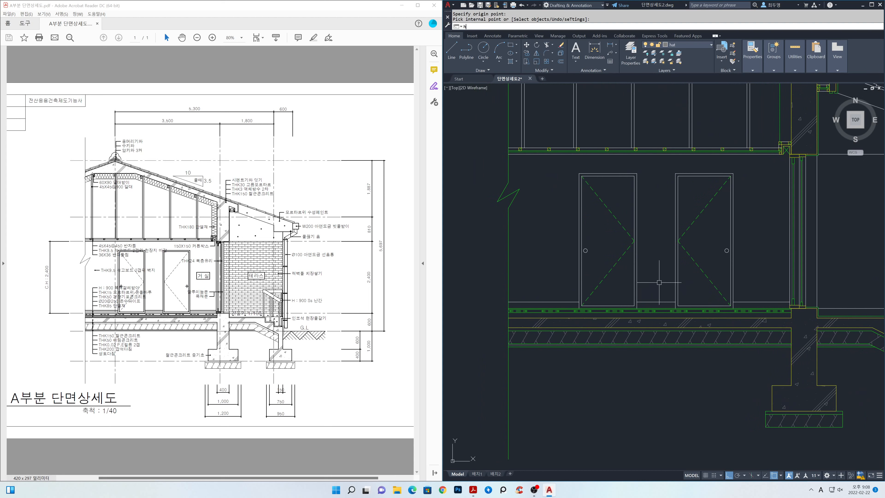
{"action": "key", "text": "Return"}
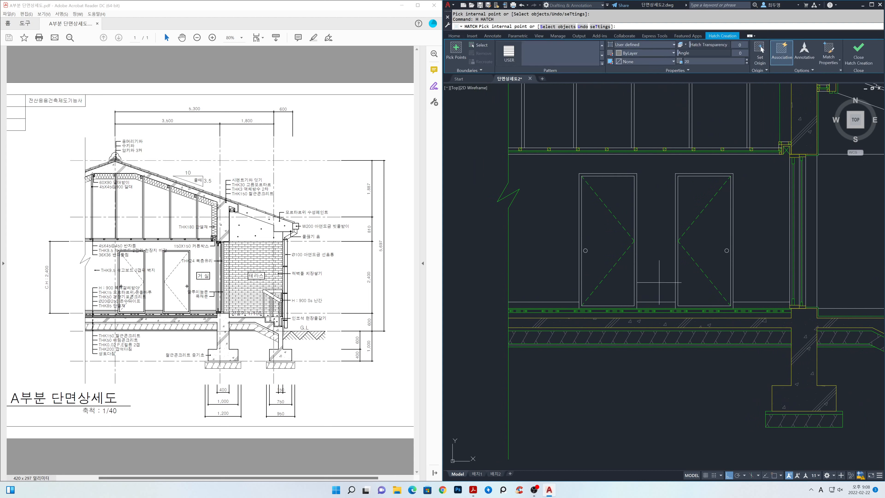
{"action": "left_click", "coordinate": [673, 45]}
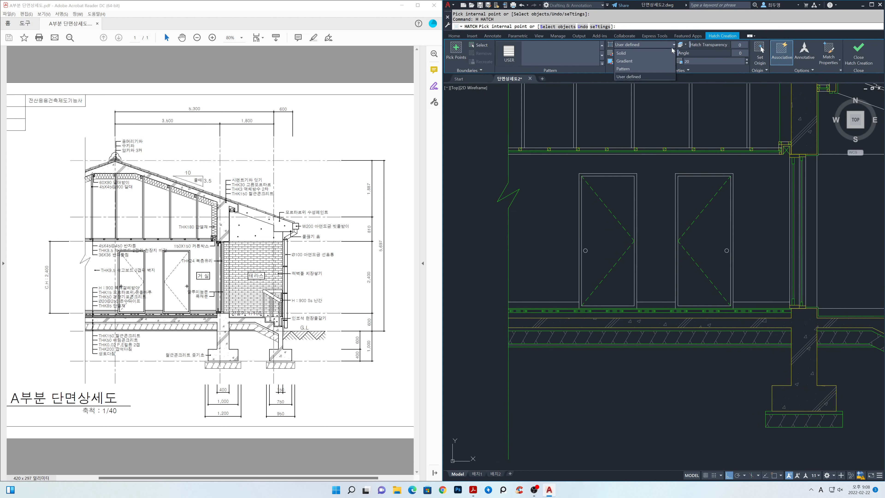
{"action": "left_click", "coordinate": [661, 67]}
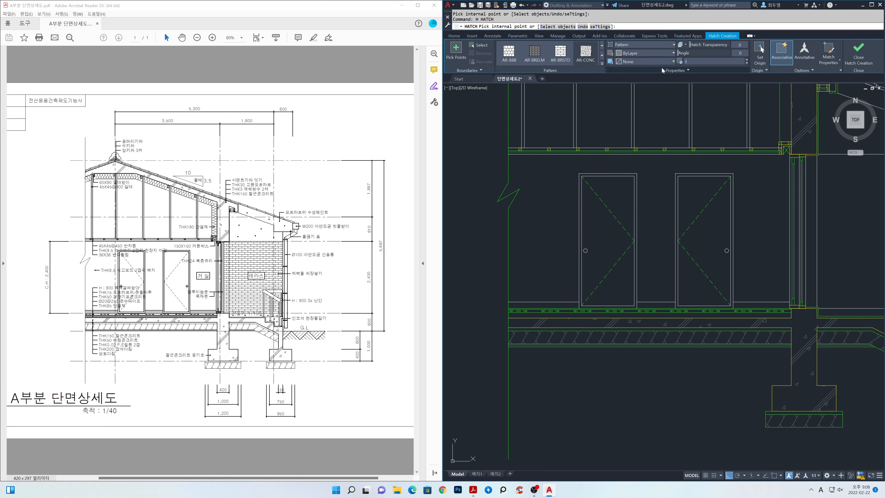
{"action": "left_click", "coordinate": [602, 64]}
{"action": "scroll", "coordinate": [596, 105], "scroll_direction": "down", "scroll_amount": 5}
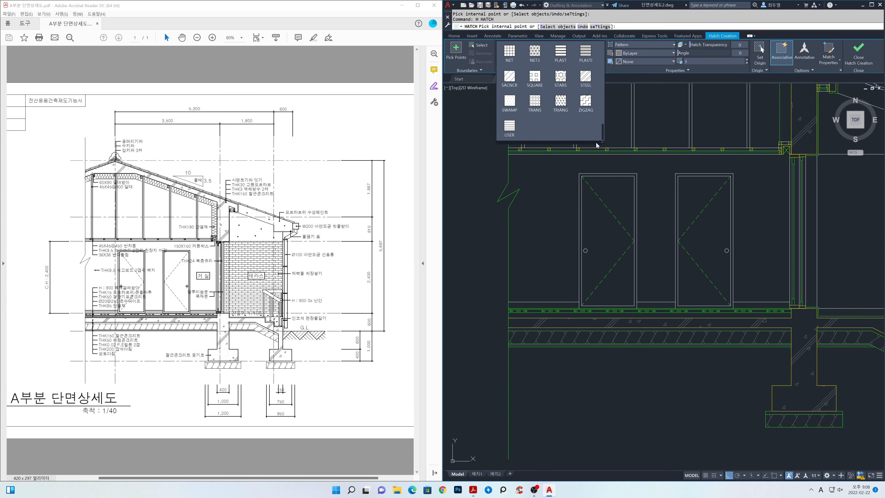
{"action": "left_click", "coordinate": [535, 54]}
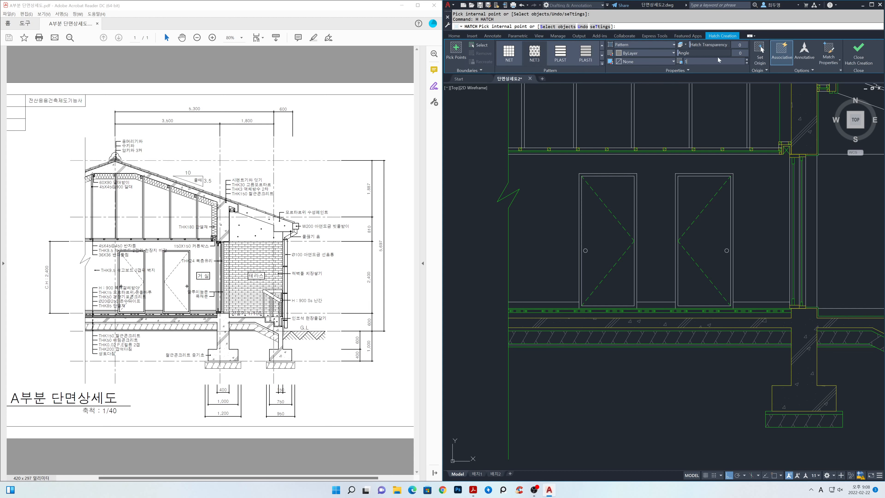
{"action": "type", "text": "0"}
{"action": "left_click", "coordinate": [666, 315]}
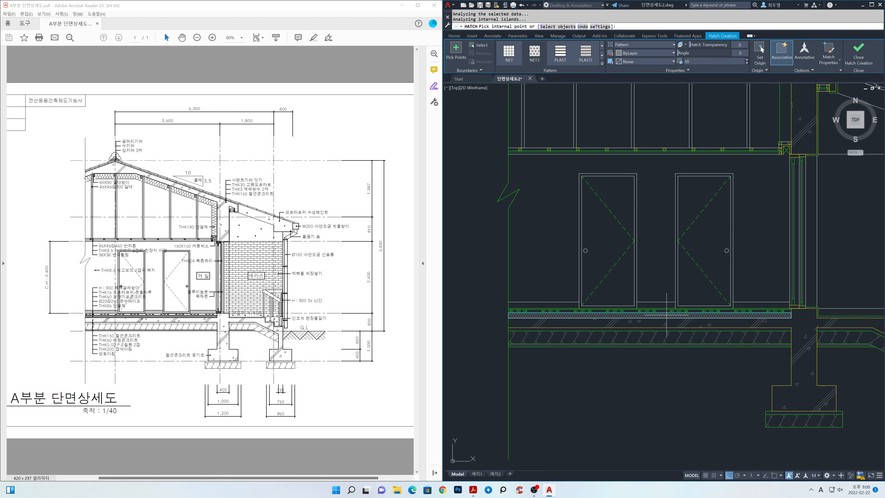
{"action": "left_click", "coordinate": [857, 62]}
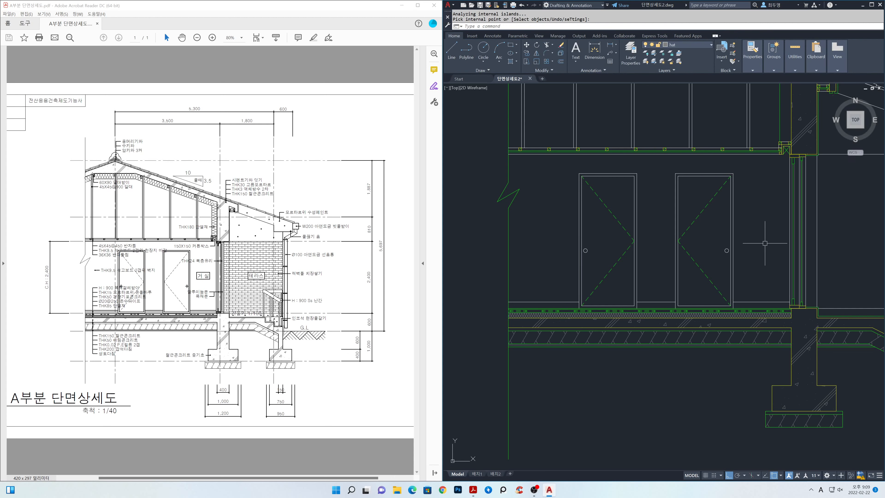
Step: Apply a user-defined hatch at angle 0 with spacing 30 to the baseboard strips beside and between the two doors
{"action": "key", "text": "Return"}
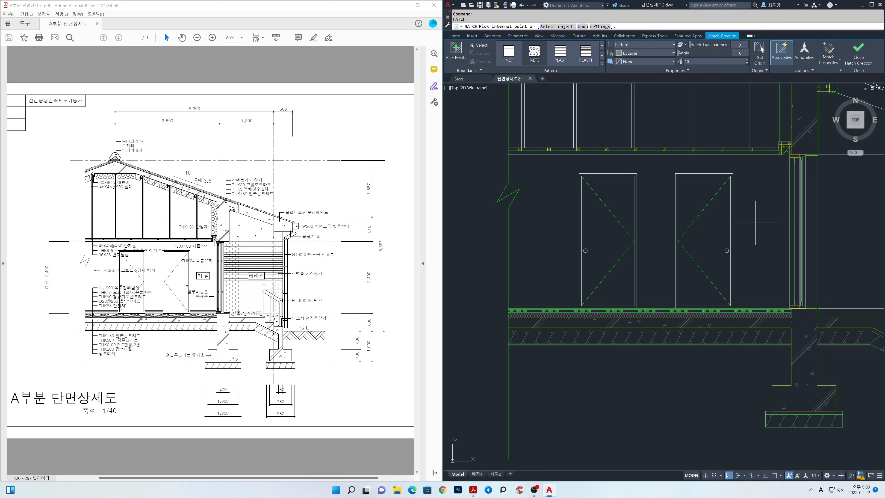
{"action": "left_click", "coordinate": [673, 44]}
{"action": "left_click", "coordinate": [660, 76]}
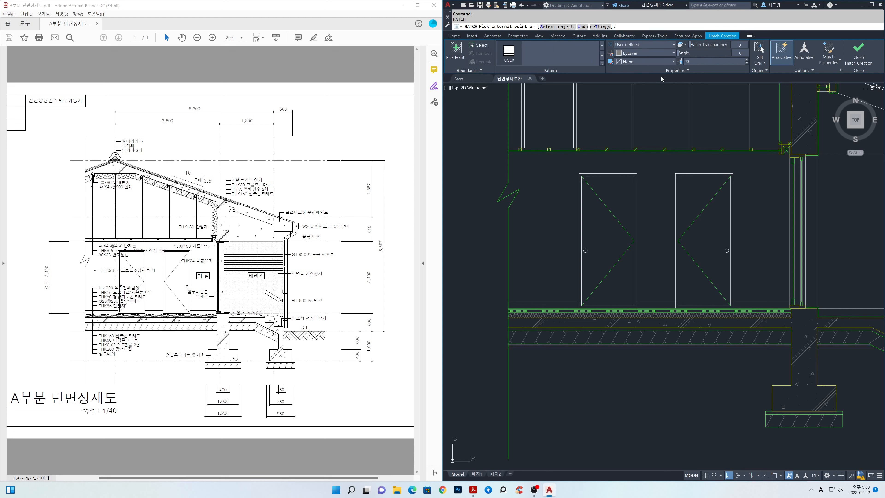
{"action": "left_click", "coordinate": [707, 62]}
{"action": "type", "text": "20"}
{"action": "type", "text": "0"}
{"action": "left_click", "coordinate": [648, 305]}
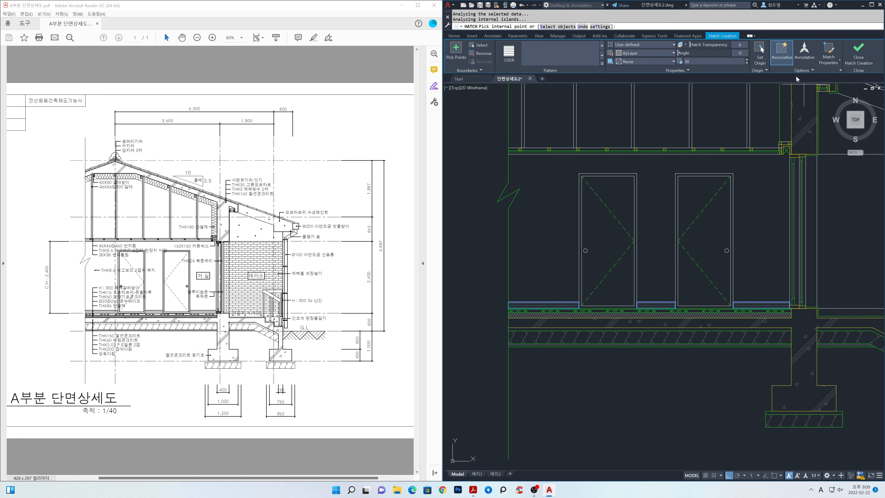
Step: Set the baseboard hatch's origin to the strip's upper corner at the right door frame and finish the hatch
{"action": "left_click", "coordinate": [759, 52]}
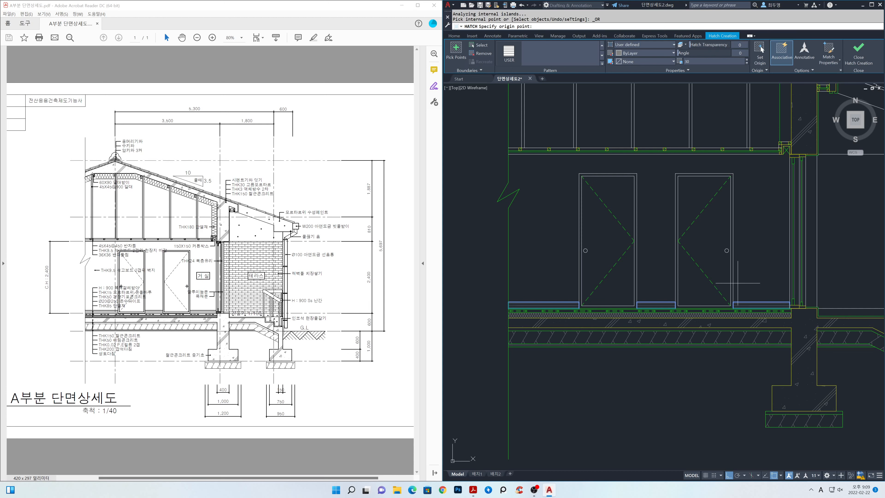
{"action": "left_click", "coordinate": [733, 302]}
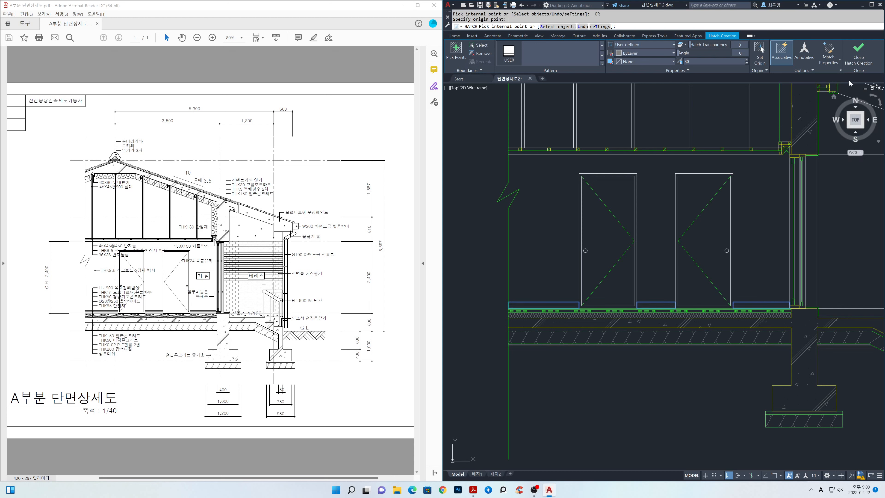
{"action": "left_click", "coordinate": [858, 50]}
Step: Hatch the window sill frame and lower sash sections with the ANSI31 pattern at scale 3
{"action": "middle_click_drag", "start_coordinate": [775, 262], "coordinate": [765, 301]}
{"action": "middle_click_drag", "start_coordinate": [835, 305], "coordinate": [815, 320]}
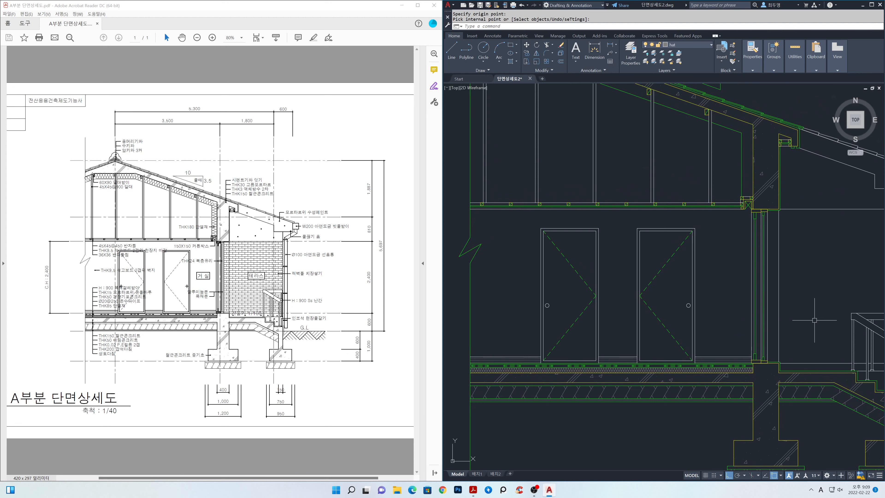
{"action": "type", "text": "h"}
{"action": "key", "text": "Return"}
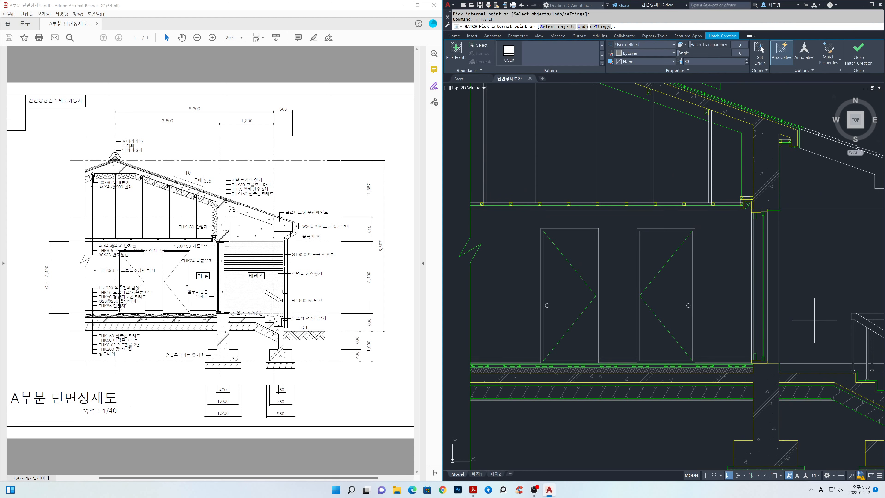
{"action": "left_click", "coordinate": [629, 45]}
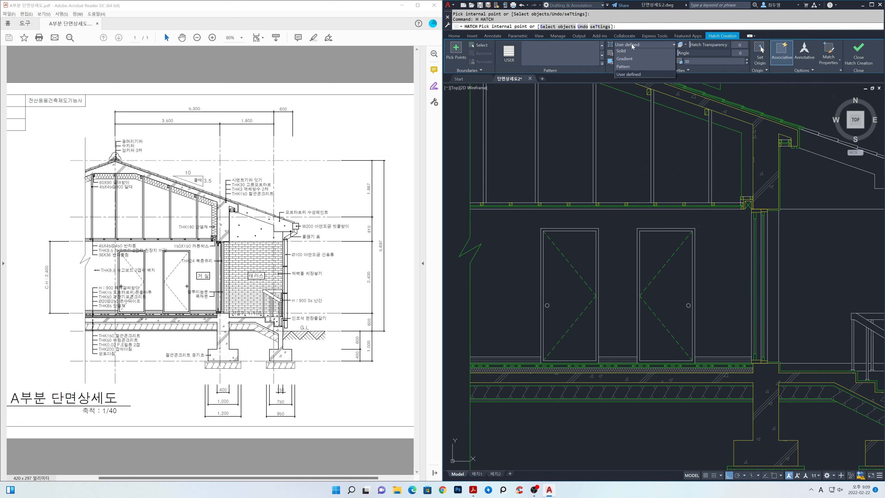
{"action": "left_click", "coordinate": [625, 69]}
{"action": "left_click", "coordinate": [601, 64]}
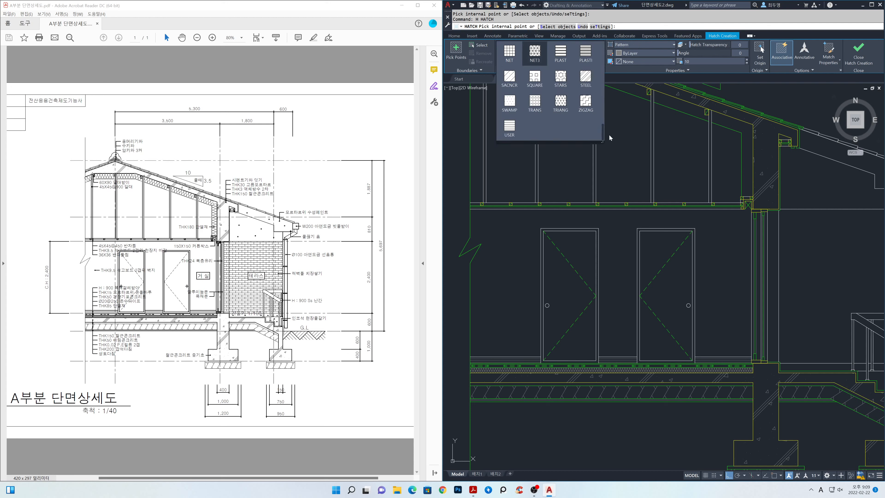
{"action": "left_click_drag", "start_coordinate": [602, 134], "coordinate": [603, 44]}
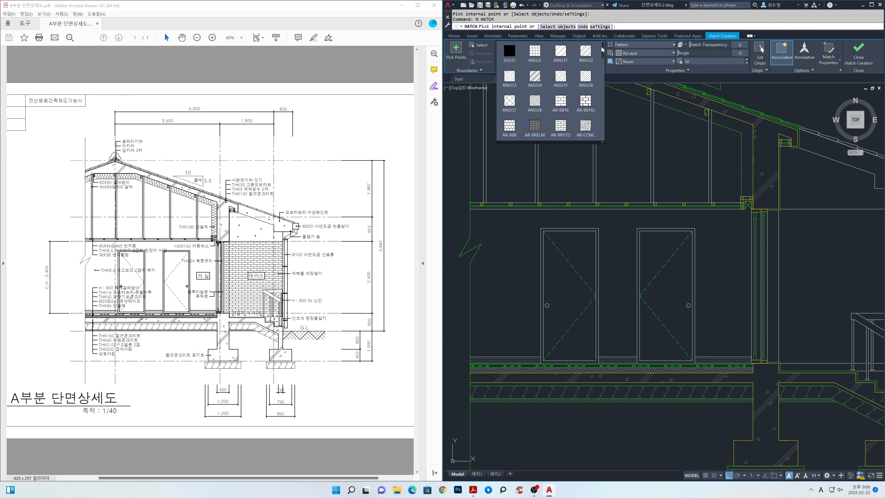
{"action": "left_click", "coordinate": [561, 52]}
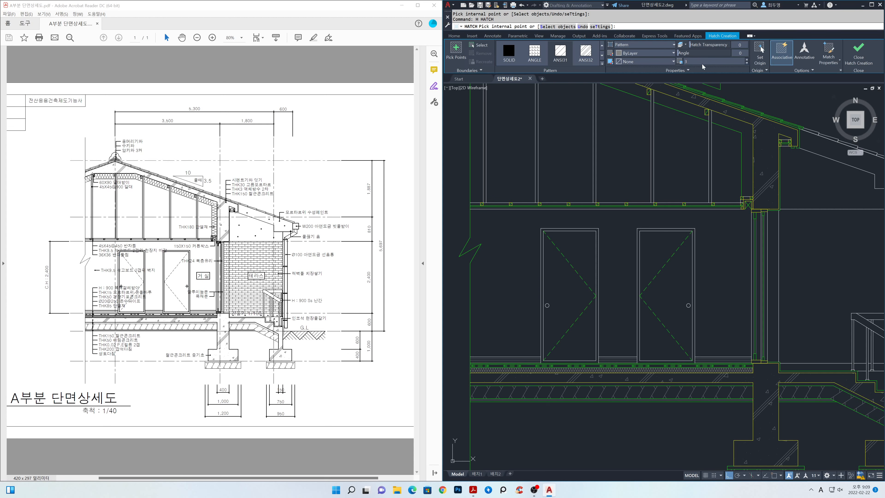
{"action": "scroll", "coordinate": [762, 361], "scroll_direction": "up", "scroll_amount": 2}
{"action": "scroll", "coordinate": [762, 376], "scroll_direction": "up", "scroll_amount": 2}
{"action": "left_click", "coordinate": [739, 352]}
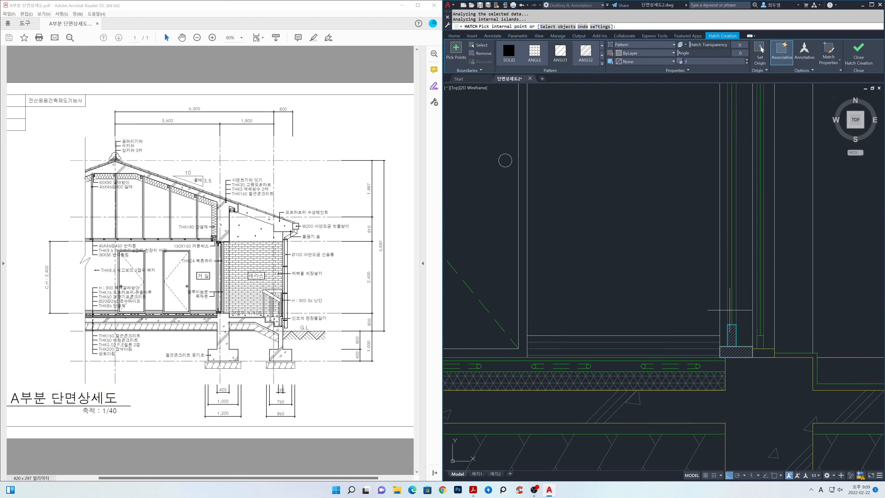
Step: Add the upper sash, window head frame and curtain box board sections to the ANSI31 hatch
{"action": "scroll", "coordinate": [728, 310], "scroll_direction": "down", "scroll_amount": 3}
{"action": "middle_click_drag", "start_coordinate": [722, 218], "coordinate": [714, 372]}
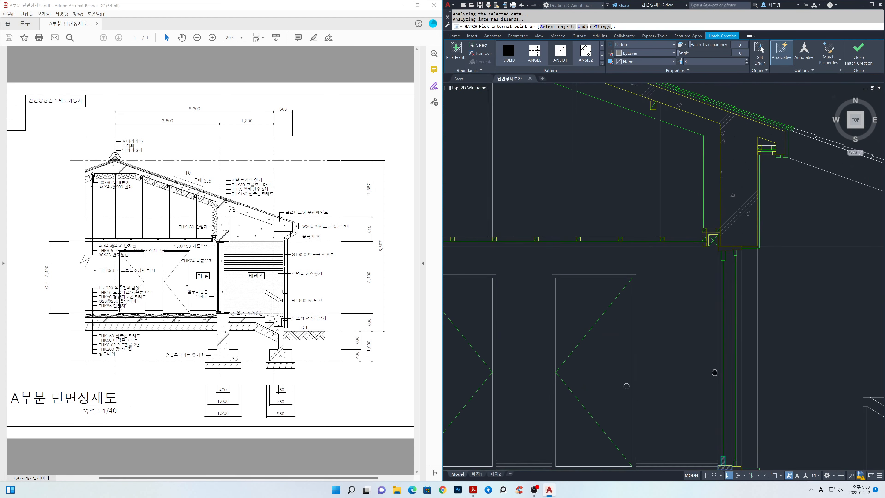
{"action": "scroll", "coordinate": [723, 255], "scroll_direction": "up", "scroll_amount": 3}
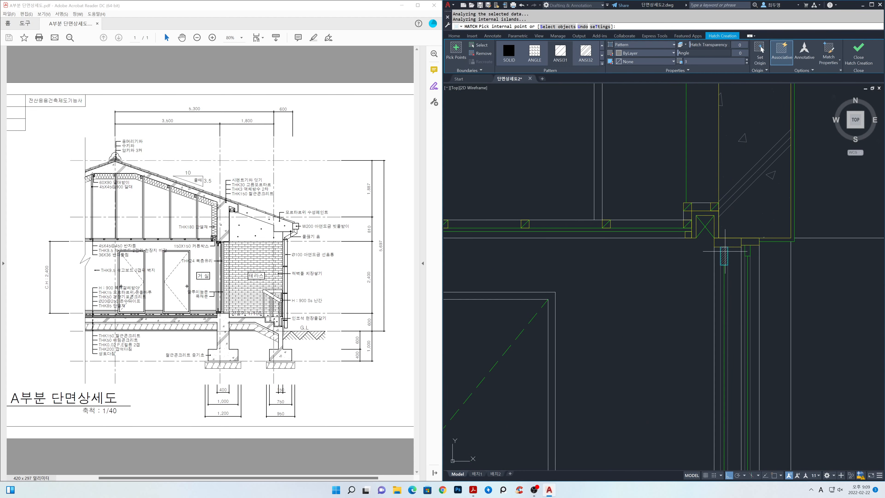
{"action": "scroll", "coordinate": [725, 243], "scroll_direction": "up", "scroll_amount": 1}
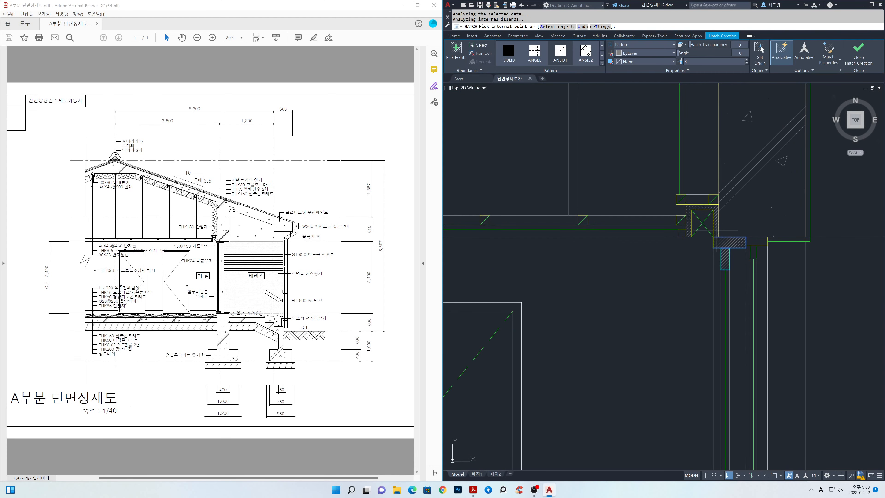
Step: Add the small timber sections under the eave to the ANSI31 hatch and finish it
{"action": "scroll", "coordinate": [697, 231], "scroll_direction": "down", "scroll_amount": 4}
{"action": "middle_click_drag", "start_coordinate": [769, 197], "coordinate": [718, 374]}
{"action": "scroll", "coordinate": [719, 281], "scroll_direction": "up", "scroll_amount": 3}
{"action": "scroll", "coordinate": [720, 280], "scroll_direction": "up", "scroll_amount": 1}
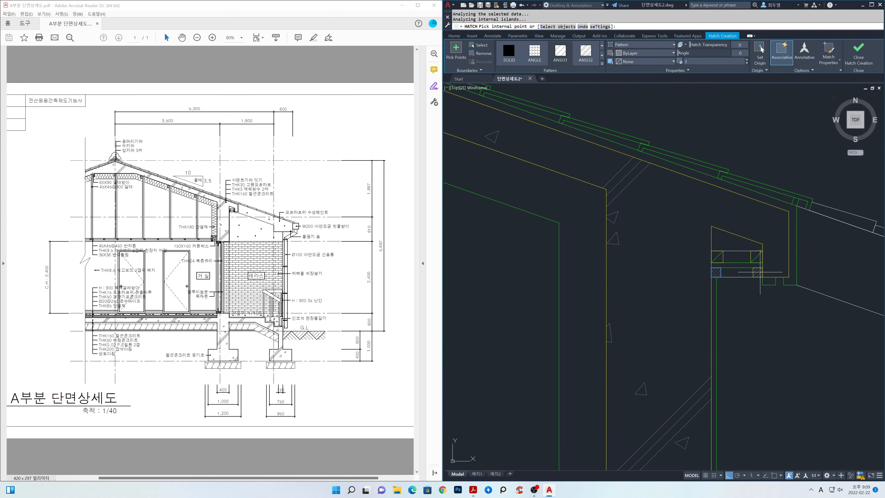
{"action": "scroll", "coordinate": [754, 280], "scroll_direction": "down", "scroll_amount": 3}
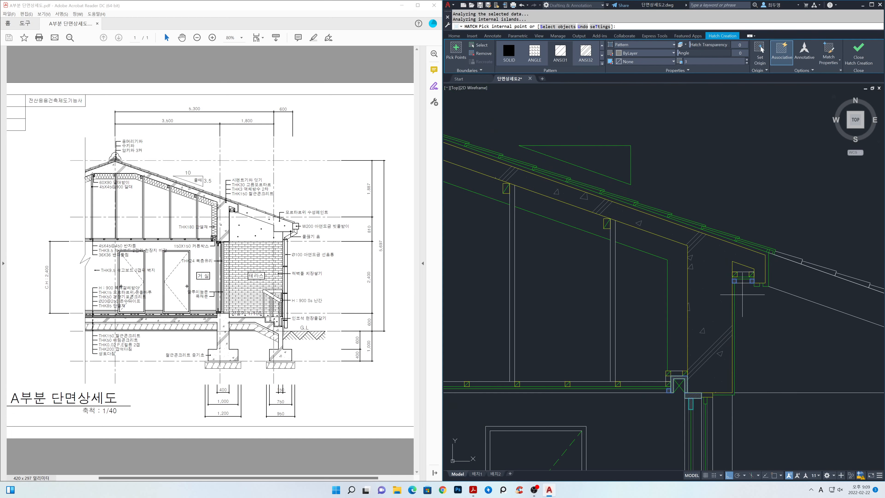
{"action": "scroll", "coordinate": [743, 293], "scroll_direction": "down", "scroll_amount": 3}
{"action": "mouse_move", "coordinate": [789, 414]}
{"action": "middle_mouse_down"}
{"action": "mouse_move", "coordinate": [746, 341]}
{"action": "mouse_move", "coordinate": [753, 296]}
{"action": "mouse_move", "coordinate": [724, 300]}
{"action": "middle_mouse_up"}
{"action": "scroll", "coordinate": [723, 300], "scroll_direction": "up", "scroll_amount": 1}
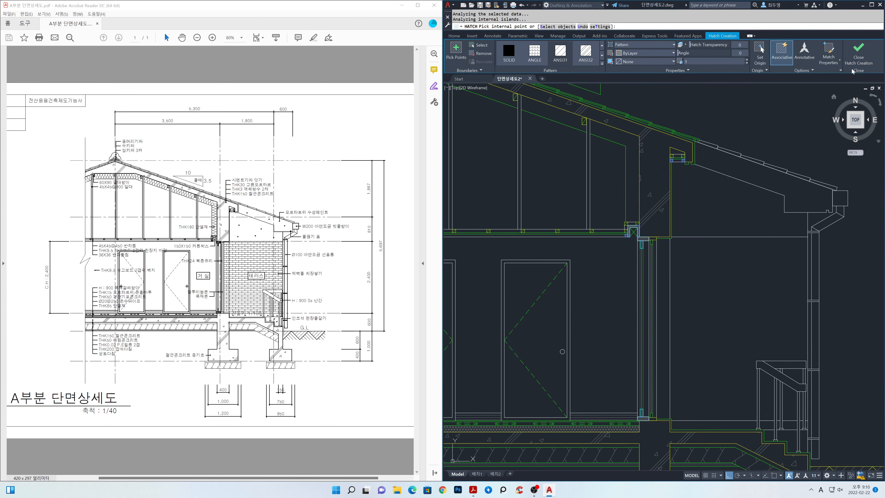
{"action": "left_click", "coordinate": [859, 56]}
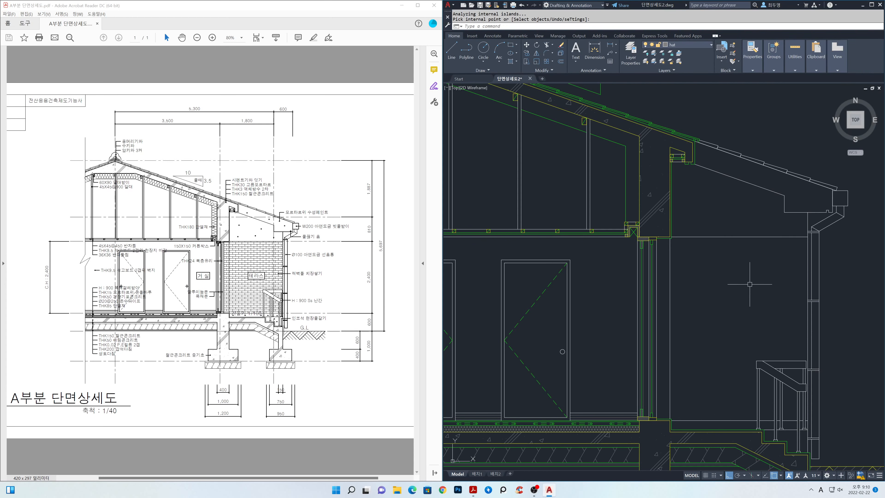
Step: Offset the attic's inner insulation outline 90 outward along the wall, sloped and flat ceiling segments, placing the copies on the current layer
{"action": "scroll", "coordinate": [638, 279], "scroll_direction": "down", "scroll_amount": 3}
{"action": "middle_click_drag", "start_coordinate": [618, 255], "coordinate": [772, 333]}
{"action": "scroll", "coordinate": [719, 280], "scroll_direction": "up", "scroll_amount": 1}
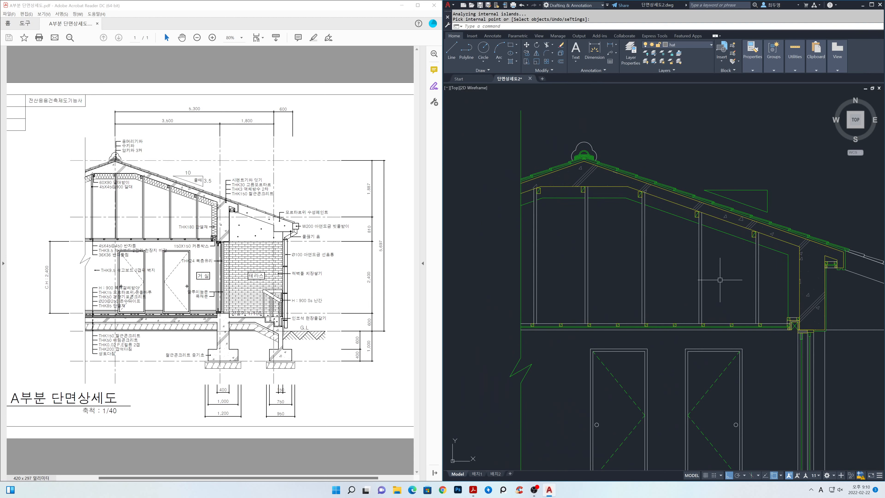
{"action": "type", "text": "o"}
{"action": "key", "text": "Return"}
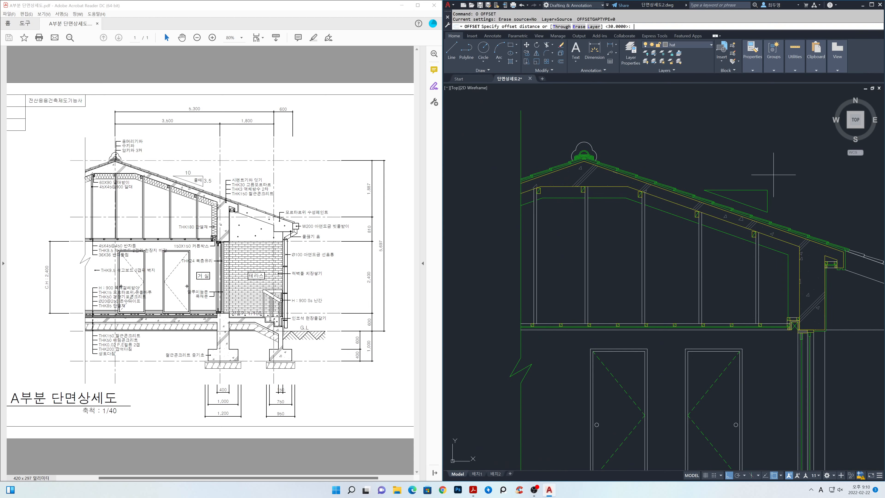
{"action": "left_click", "coordinate": [594, 28]}
{"action": "left_click", "coordinate": [594, 28]}
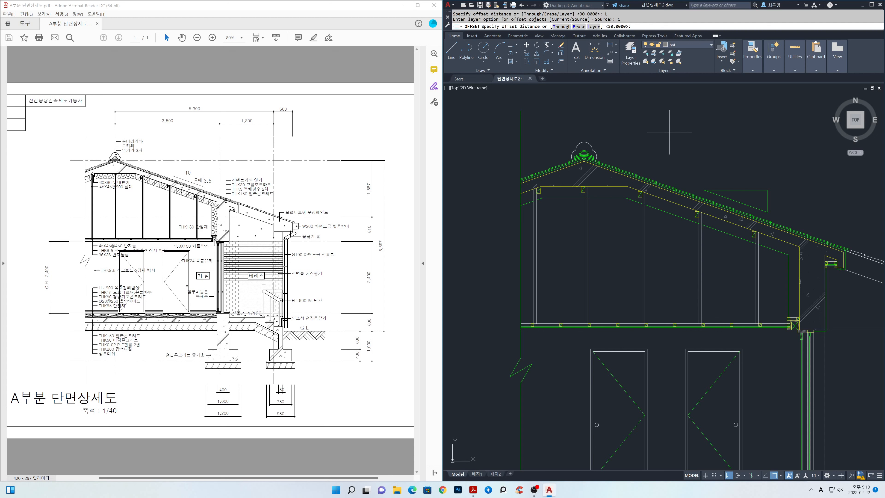
{"action": "key", "text": "Return"}
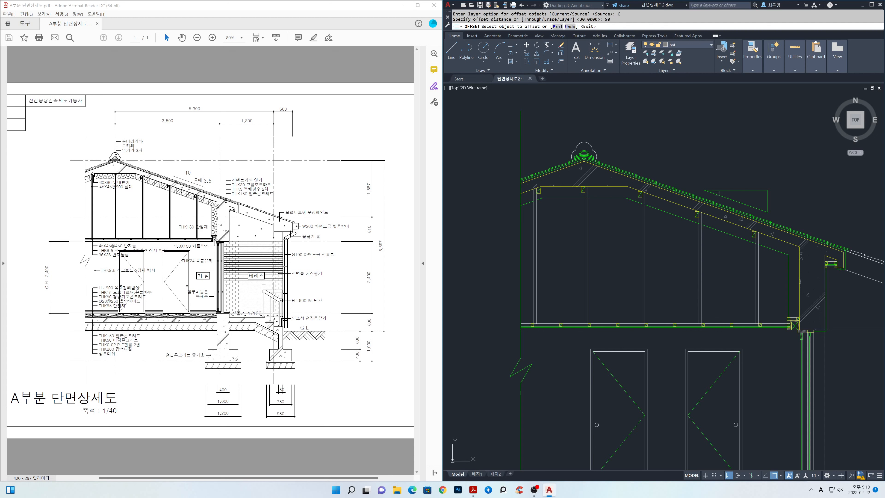
{"action": "left_click", "coordinate": [787, 282]}
{"action": "left_click", "coordinate": [813, 276]}
{"action": "left_click", "coordinate": [783, 242]}
{"action": "left_click", "coordinate": [764, 270]}
{"action": "left_click", "coordinate": [612, 187]}
{"action": "left_click", "coordinate": [617, 220]}
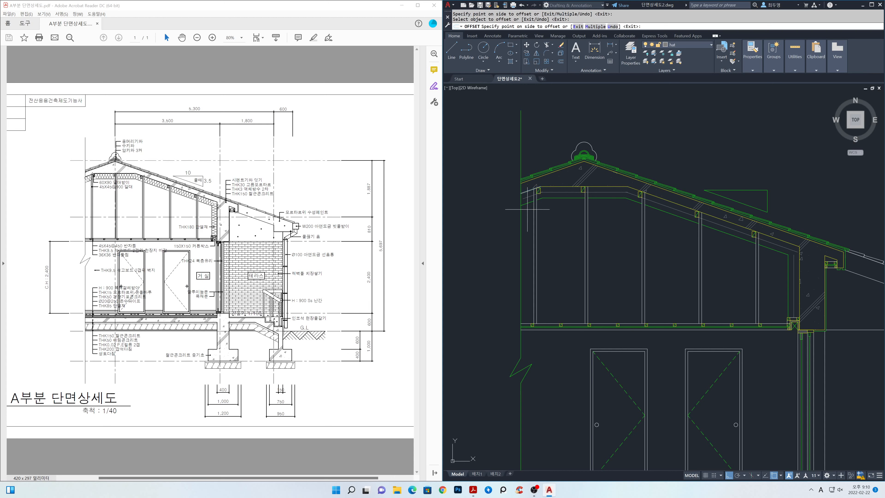
{"action": "key", "text": "Return"}
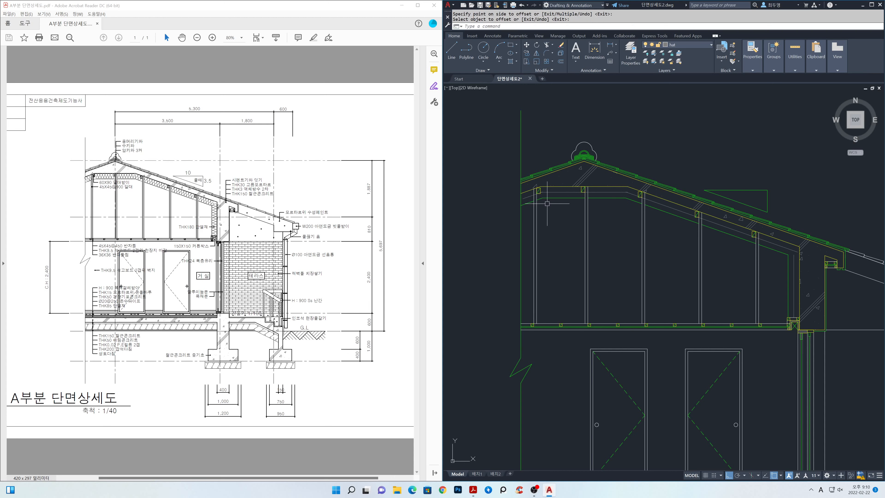
Step: Join the corners of the offset insulation lines using Fillet with radius 0 in multiple mode
{"action": "type", "text": "f"}
{"action": "key", "text": "Return"}
{"action": "type", "text": "m"}
{"action": "key", "text": "Return"}
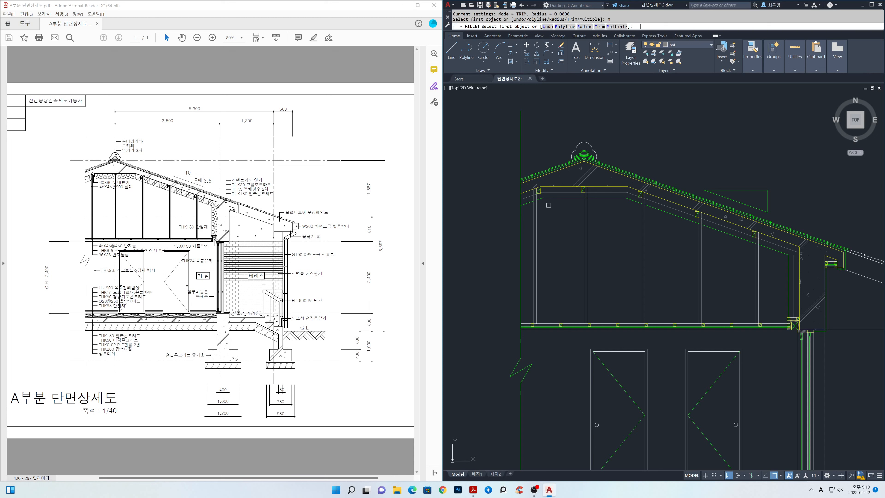
{"action": "left_click", "coordinate": [527, 197]}
{"action": "left_click", "coordinate": [557, 192]}
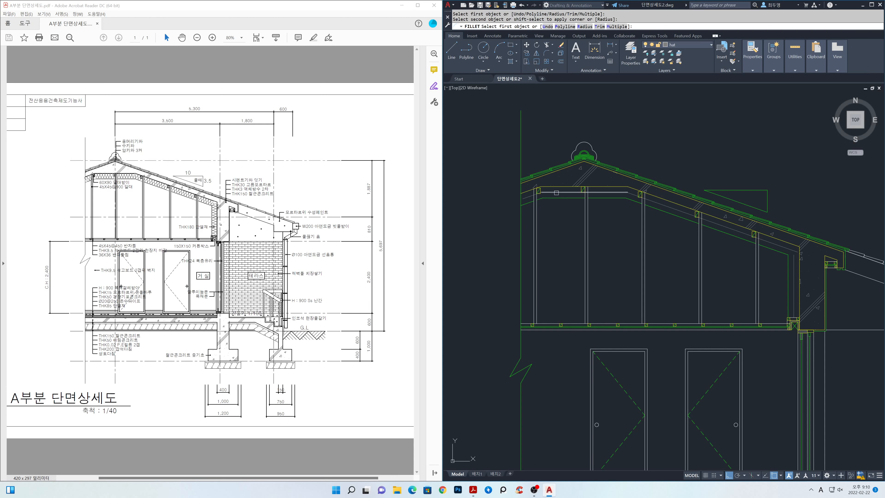
{"action": "left_click", "coordinate": [557, 193]}
{"action": "left_click", "coordinate": [646, 201]}
{"action": "left_click", "coordinate": [693, 214]}
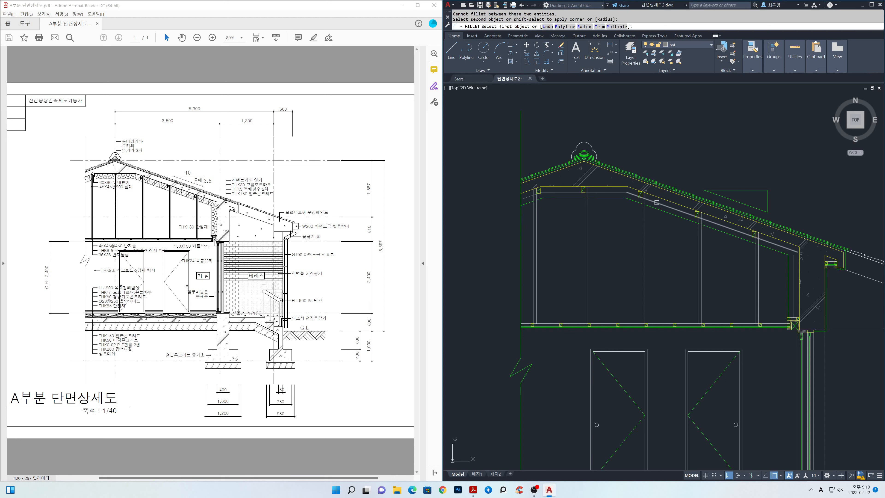
{"action": "key", "text": "Escape"}
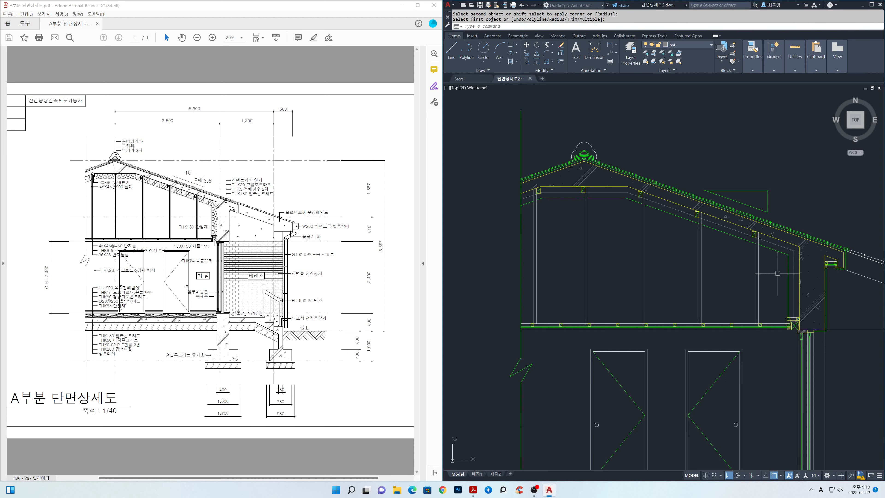
Step: Trim the offset insulation line where it crosses the rightmost ceiling hanger, using the hanger and its timber block as cutting edges
{"action": "middle_click_drag", "start_coordinate": [764, 237], "coordinate": [669, 298]}
{"action": "scroll", "coordinate": [669, 298], "scroll_direction": "up", "scroll_amount": 7}
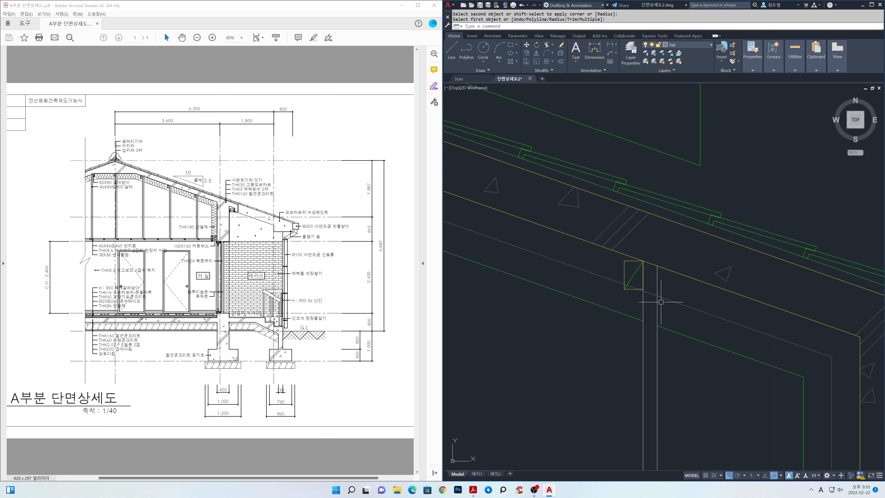
{"action": "type", "text": "tr"}
{"action": "key", "text": "Return"}
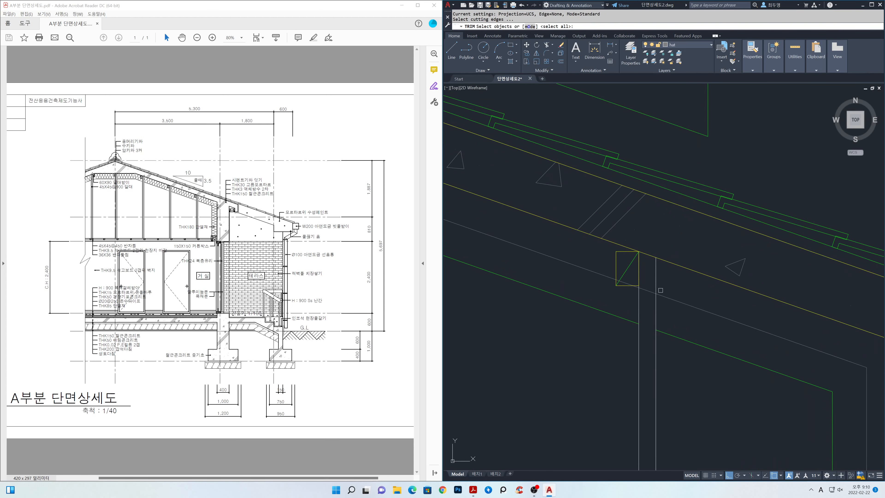
{"action": "left_click", "coordinate": [663, 277]}
{"action": "left_click", "coordinate": [637, 271]}
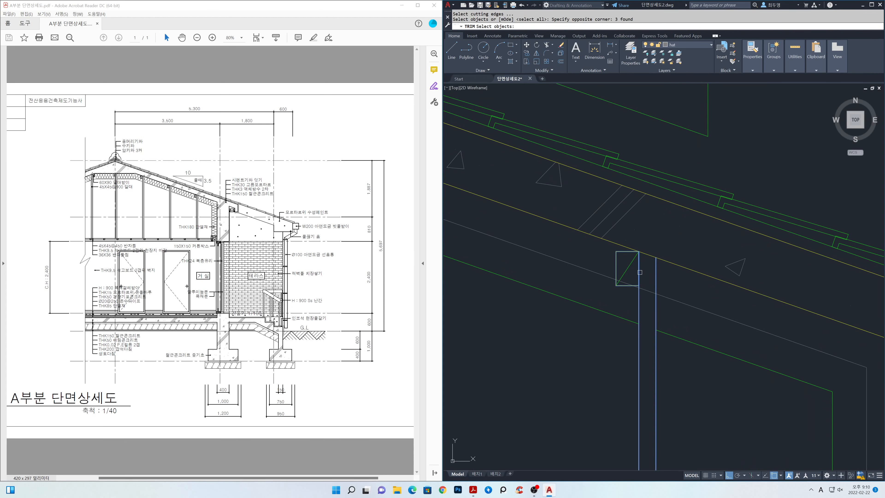
{"action": "key", "text": "Return"}
{"action": "left_click", "coordinate": [647, 289]}
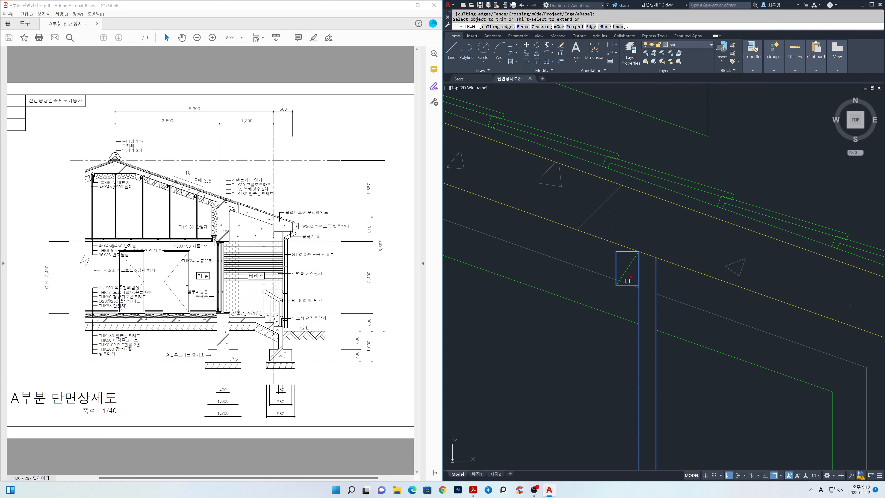
{"action": "key", "text": "Return"}
Step: Trim the offset insulation line at the second ceiling hanger from the right, using the hanger and its timber block as cutting edges
{"action": "scroll", "coordinate": [627, 282], "scroll_direction": "down", "scroll_amount": 2}
{"action": "middle_click_drag", "start_coordinate": [564, 275], "coordinate": [867, 354]}
{"action": "scroll", "coordinate": [742, 289], "scroll_direction": "up", "scroll_amount": 1}
{"action": "type", "text": "tr"}
{"action": "key", "text": "Return"}
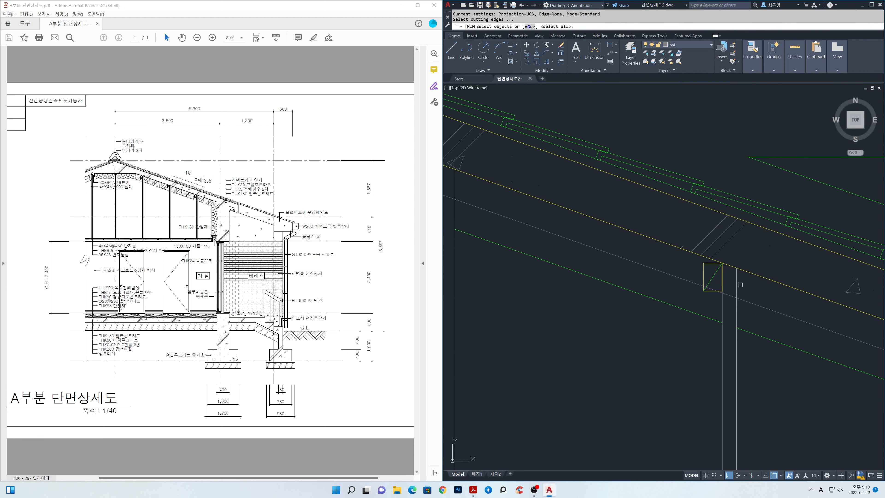
{"action": "left_click", "coordinate": [740, 284]}
{"action": "left_click", "coordinate": [718, 291]}
{"action": "key", "text": "Return"}
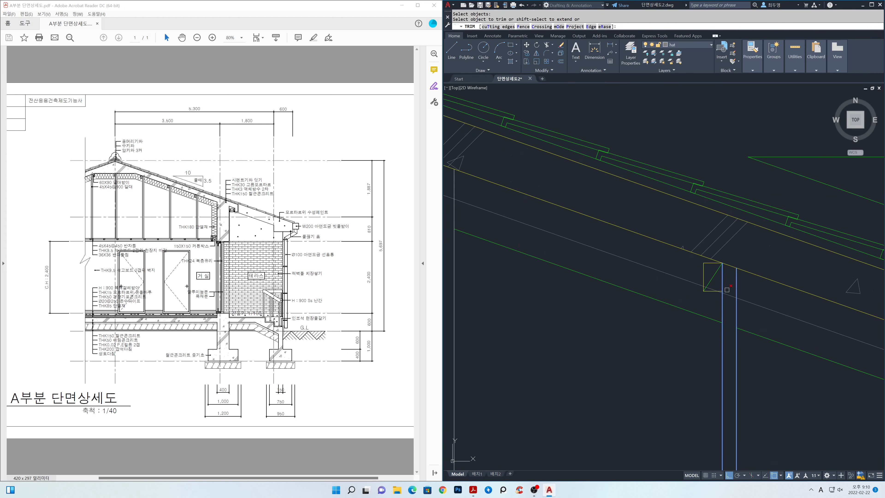
{"action": "scroll", "coordinate": [660, 279], "scroll_direction": "down", "scroll_amount": 2}
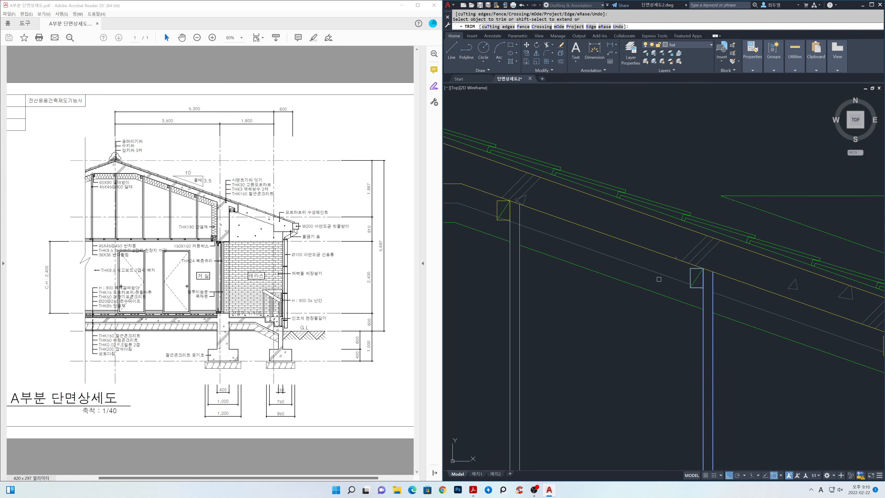
{"action": "key", "text": "Return"}
Step: Try to trim the offset insulation line at the third hanger from the right, and undo that attempt
{"action": "middle_click_drag", "start_coordinate": [569, 261], "coordinate": [701, 330]}
{"action": "scroll", "coordinate": [642, 285], "scroll_direction": "up", "scroll_amount": 2}
{"action": "type", "text": "tr"}
{"action": "key", "text": "Return"}
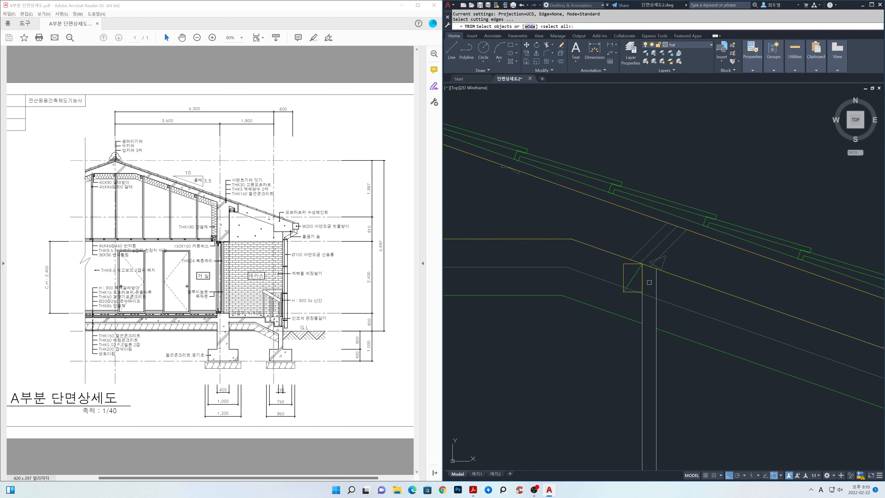
{"action": "scroll", "coordinate": [668, 288], "scroll_direction": "up", "scroll_amount": 1}
{"action": "left_click", "coordinate": [661, 278]}
{"action": "left_click", "coordinate": [631, 285]}
{"action": "key", "text": "Return"}
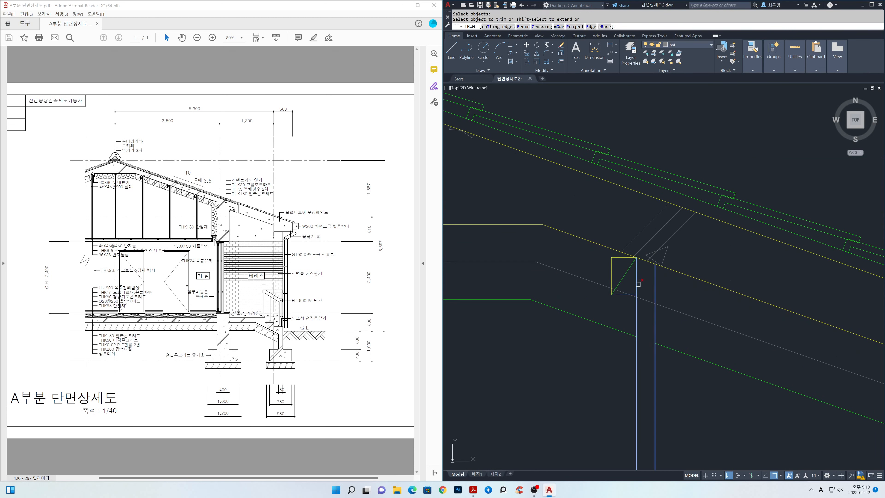
{"action": "left_click", "coordinate": [646, 300]}
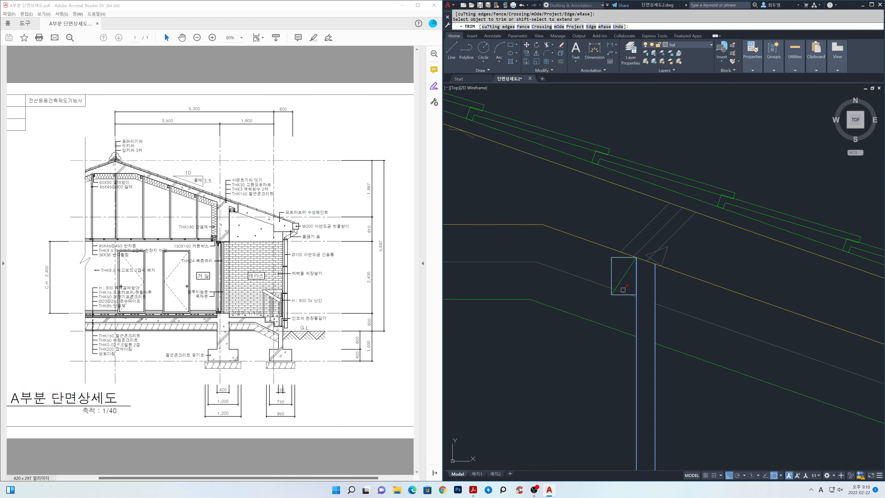
{"action": "key", "text": "Escape"}
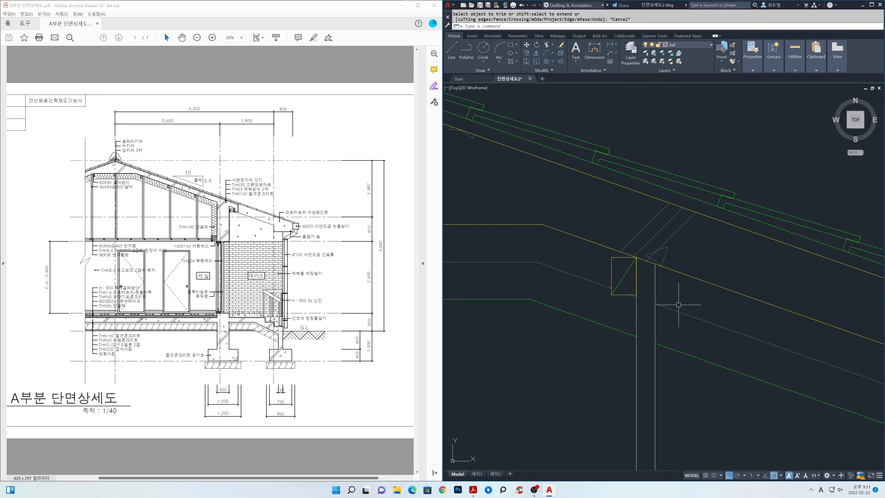
{"action": "key", "text": "ctrl+z"}
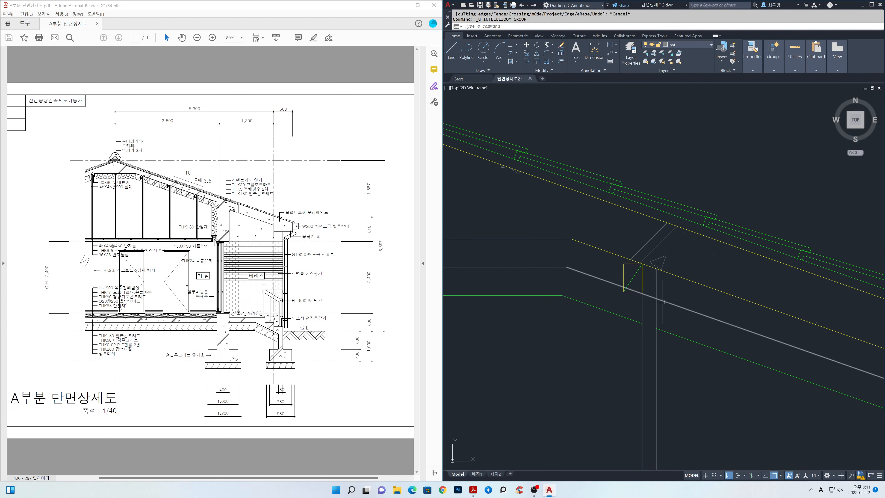
Step: Trim the offset insulation line across the third hanger from the right, using the hanger and its timber block as cutting edges
{"action": "scroll", "coordinate": [659, 287], "scroll_direction": "up", "scroll_amount": 2}
{"action": "type", "text": "tr"}
{"action": "key", "text": "space"}
{"action": "left_click", "coordinate": [658, 282]}
{"action": "left_click", "coordinate": [622, 270]}
{"action": "key", "text": "space"}
{"action": "left_click", "coordinate": [637, 295]}
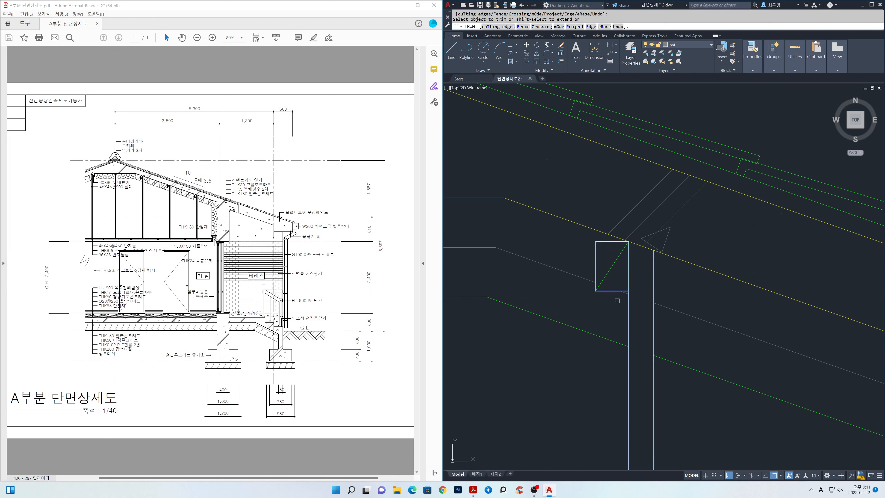
{"action": "key", "text": "Escape"}
{"action": "scroll", "coordinate": [624, 299], "scroll_direction": "up", "scroll_amount": 2}
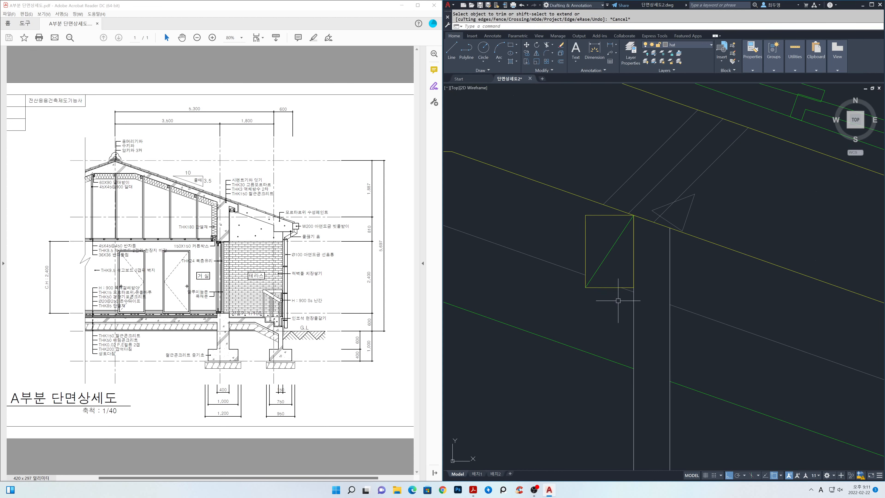
Step: Erase the leftover line stub beneath the timber block of the third hanger from the right
{"action": "type", "text": "e"}
{"action": "key", "text": "space"}
{"action": "left_click", "coordinate": [631, 290]}
{"action": "key", "text": "space"}
{"action": "scroll", "coordinate": [630, 303], "scroll_direction": "down", "scroll_amount": 4}
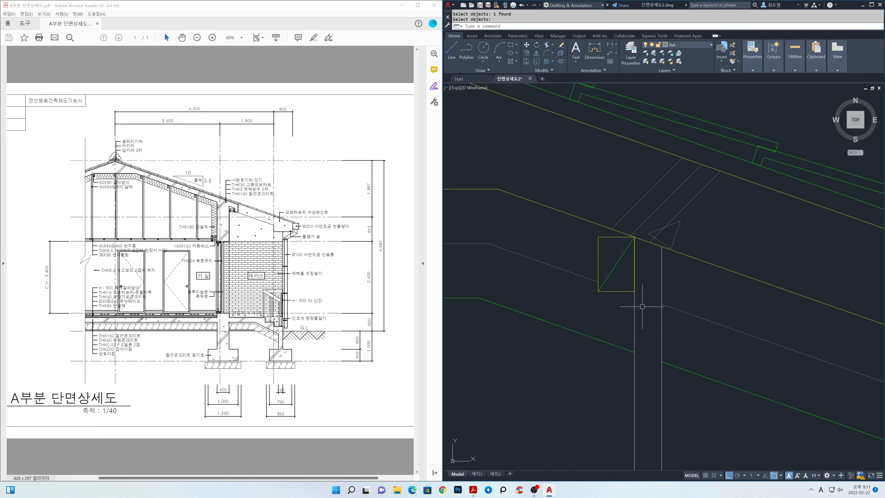
Step: Erase the leftover line stubs beneath the timber blocks of the two rightmost ceiling hangers
{"action": "middle_click_drag", "start_coordinate": [753, 366], "coordinate": [345, 224]}
{"action": "scroll", "coordinate": [583, 289], "scroll_direction": "up", "scroll_amount": 3}
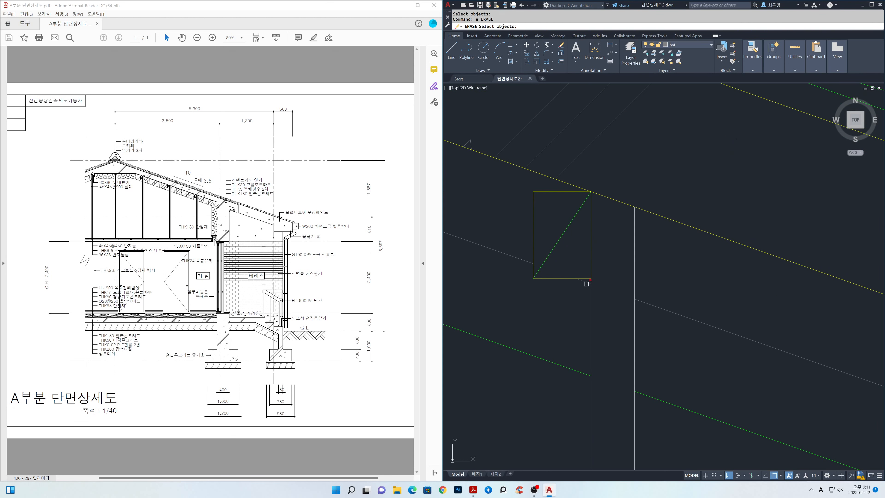
{"action": "scroll", "coordinate": [584, 293], "scroll_direction": "down", "scroll_amount": 4}
{"action": "middle_click_drag", "start_coordinate": [799, 368], "coordinate": [407, 237]}
{"action": "scroll", "coordinate": [505, 271], "scroll_direction": "up", "scroll_amount": 10}
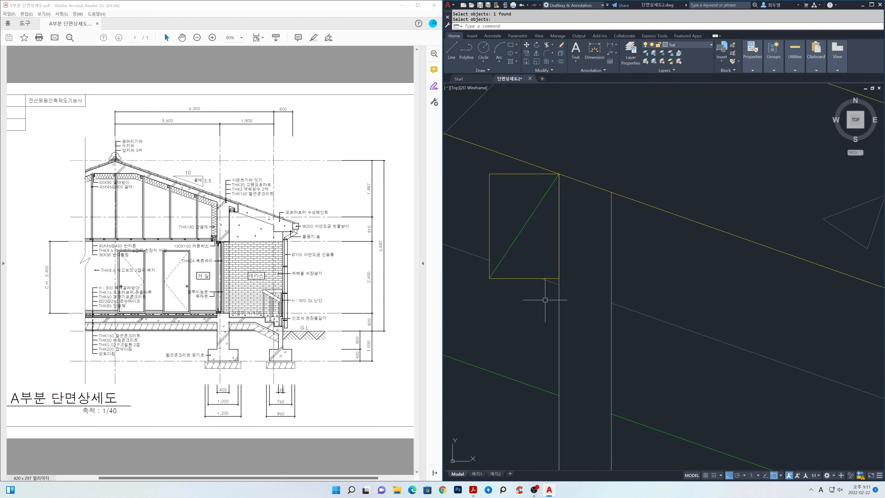
{"action": "type", "text": "e"}
{"action": "key", "text": "Return"}
{"action": "left_click", "coordinate": [551, 287]}
{"action": "key", "text": "Return"}
{"action": "scroll", "coordinate": [571, 310], "scroll_direction": "down", "scroll_amount": 6}
{"action": "scroll", "coordinate": [589, 319], "scroll_direction": "down", "scroll_amount": 2}
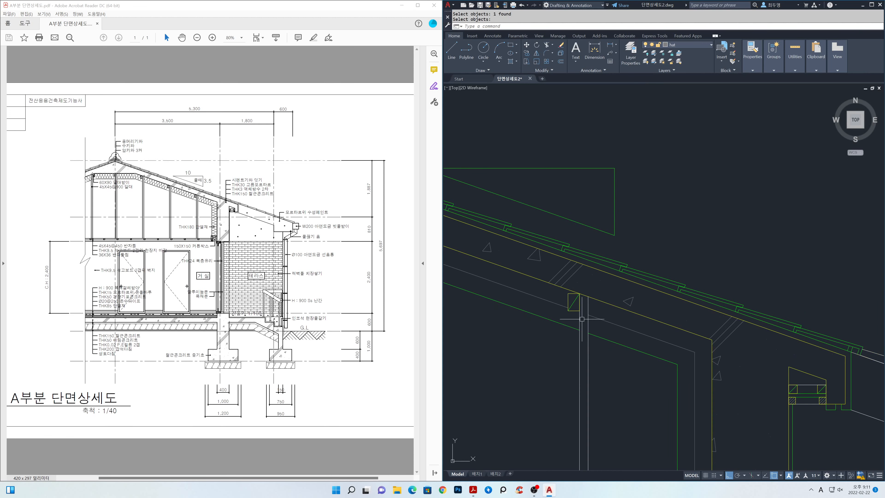
Step: Trim the offset insulation line across the hanger under the flat ceiling, using the hanger and its timber block as cutting edges
{"action": "middle_click_drag", "start_coordinate": [589, 319], "coordinate": [722, 322]}
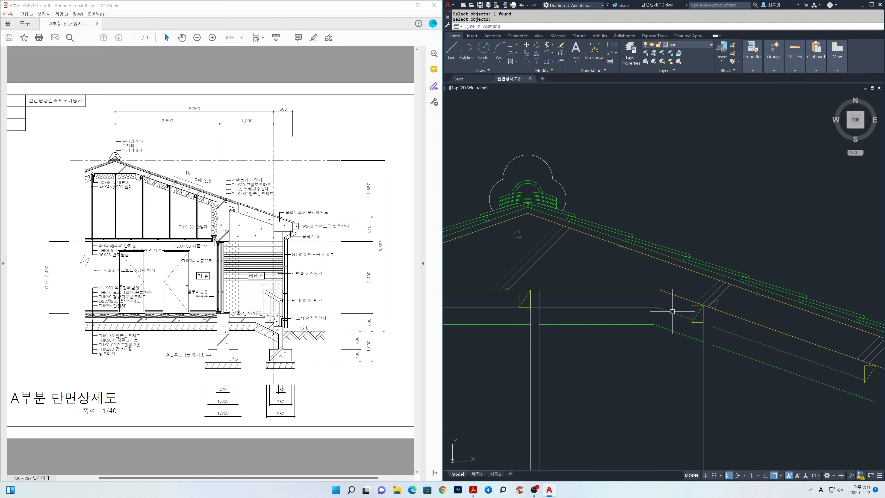
{"action": "middle_click_drag", "start_coordinate": [562, 295], "coordinate": [632, 301]}
{"action": "scroll", "coordinate": [588, 302], "scroll_direction": "up", "scroll_amount": 2}
{"action": "scroll", "coordinate": [595, 303], "scroll_direction": "up", "scroll_amount": 2}
{"action": "scroll", "coordinate": [610, 308], "scroll_direction": "up", "scroll_amount": 1}
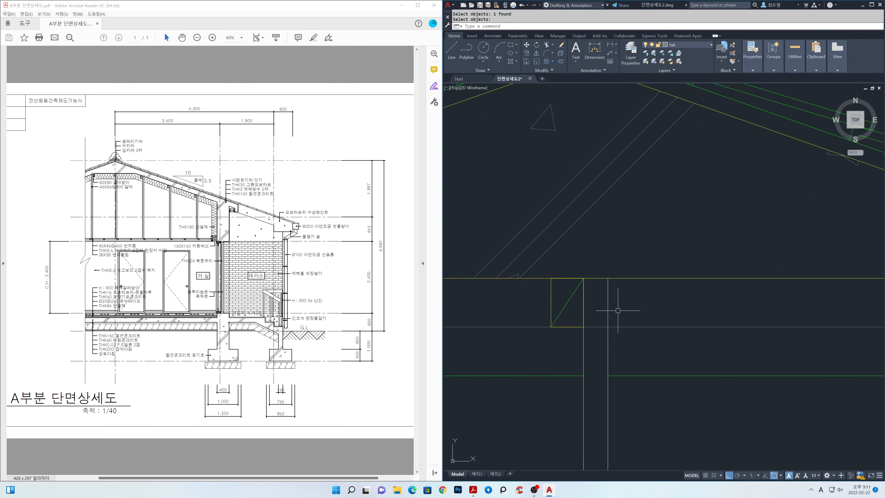
{"action": "type", "text": "tr"}
{"action": "key", "text": "space"}
{"action": "left_click", "coordinate": [617, 314]}
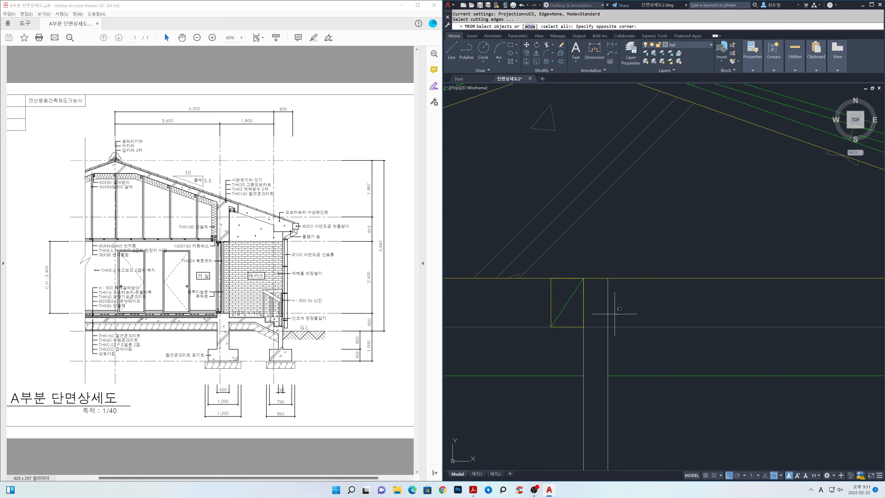
{"action": "left_click", "coordinate": [602, 309]}
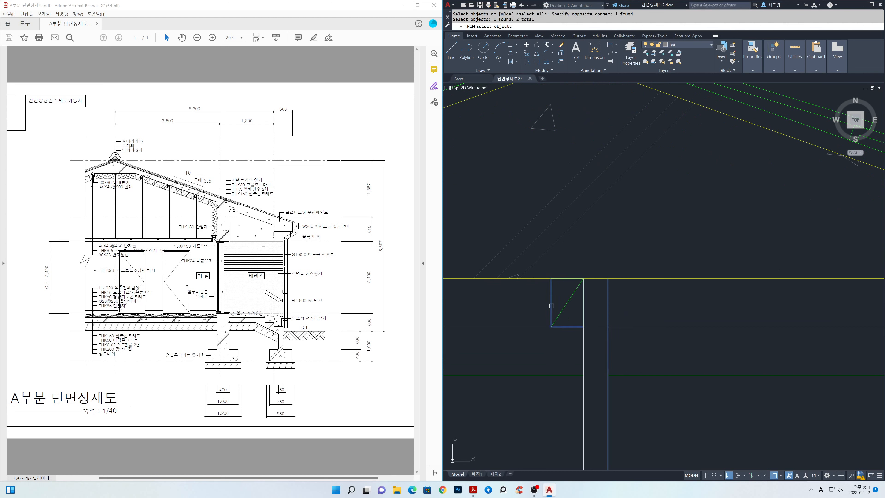
{"action": "key", "text": "space"}
{"action": "left_click", "coordinate": [595, 327]}
{"action": "key", "text": "space"}
Step: Stretch the end of the flat insulation line back to the lower-left corner of the hanger's timber block
{"action": "left_click", "coordinate": [541, 327]}
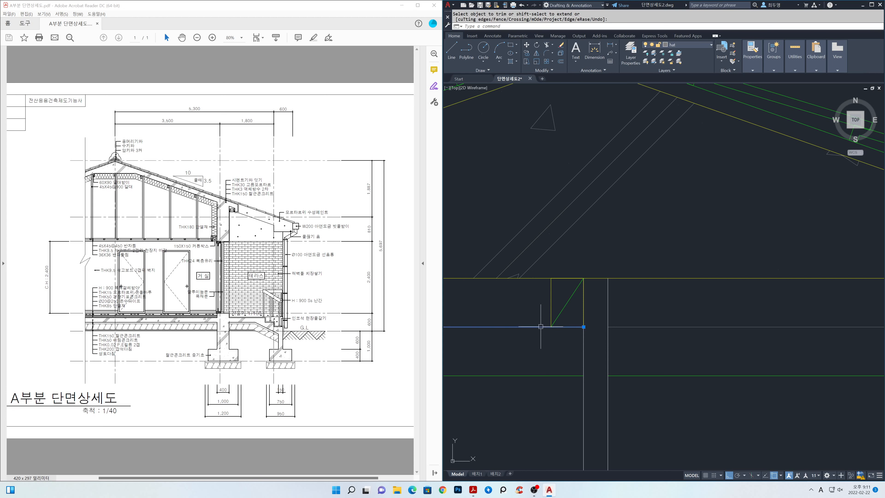
{"action": "left_click", "coordinate": [583, 327]}
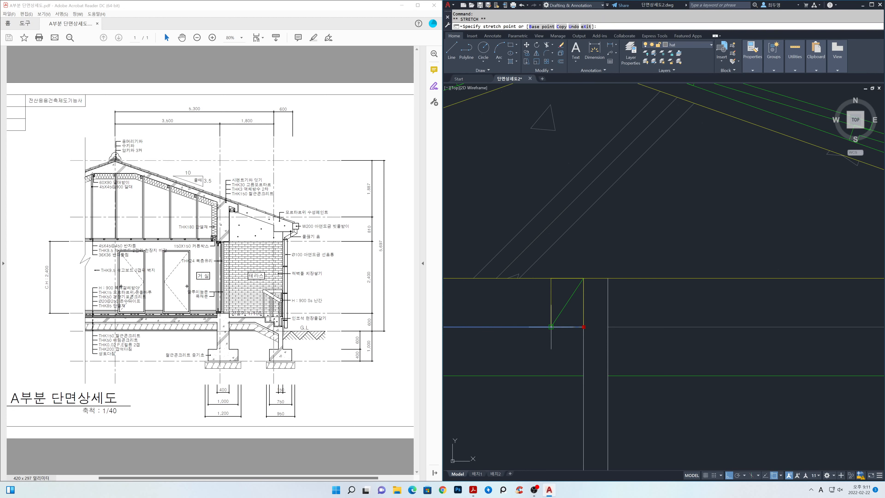
{"action": "key", "text": "Escape"}
Step: Trim the offset insulation line at the leftmost ceiling hanger, using the hanger and its timber block as cutting edges
{"action": "scroll", "coordinate": [550, 326], "scroll_direction": "down", "scroll_amount": 5}
{"action": "scroll", "coordinate": [672, 312], "scroll_direction": "up", "scroll_amount": 1}
{"action": "type", "text": "tr"}
{"action": "key", "text": "space"}
{"action": "left_click", "coordinate": [633, 313]}
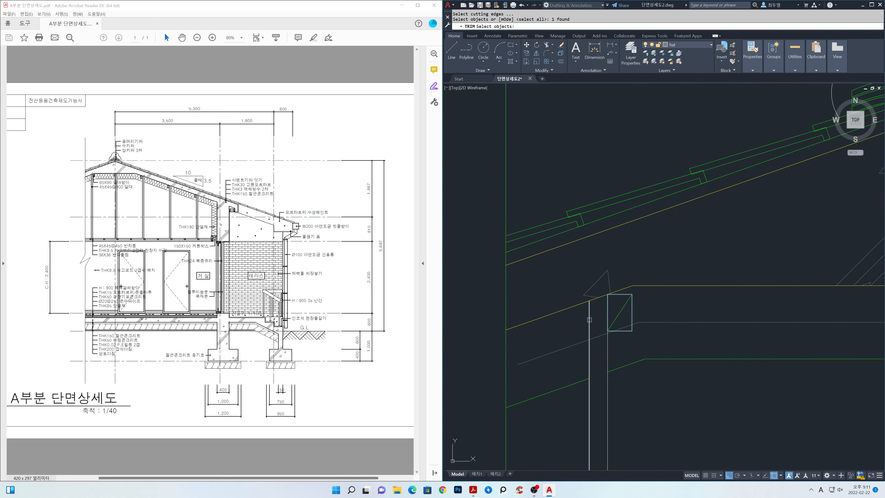
{"action": "key", "text": "space"}
{"action": "left_click", "coordinate": [598, 334]}
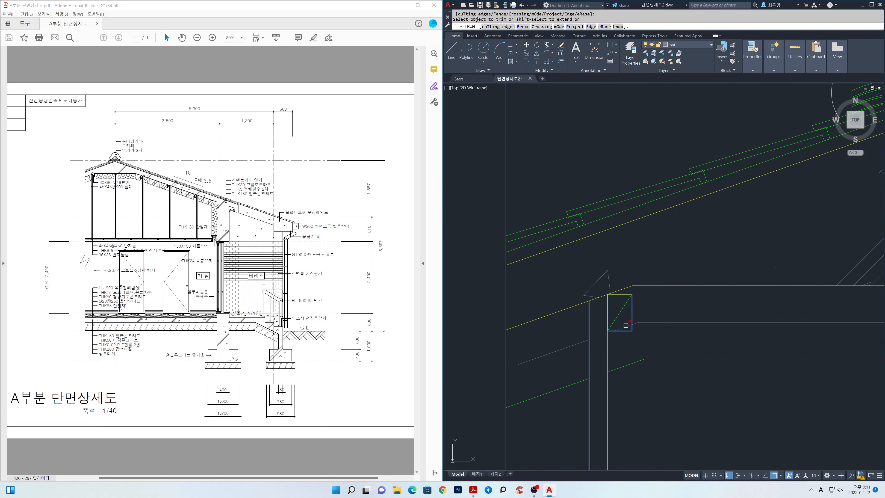
{"action": "key", "text": "space"}
Step: Extend the short sloped insulation line at the leftmost hanger outward to the section's vertical boundary line
{"action": "scroll", "coordinate": [620, 342], "scroll_direction": "down", "scroll_amount": 1}
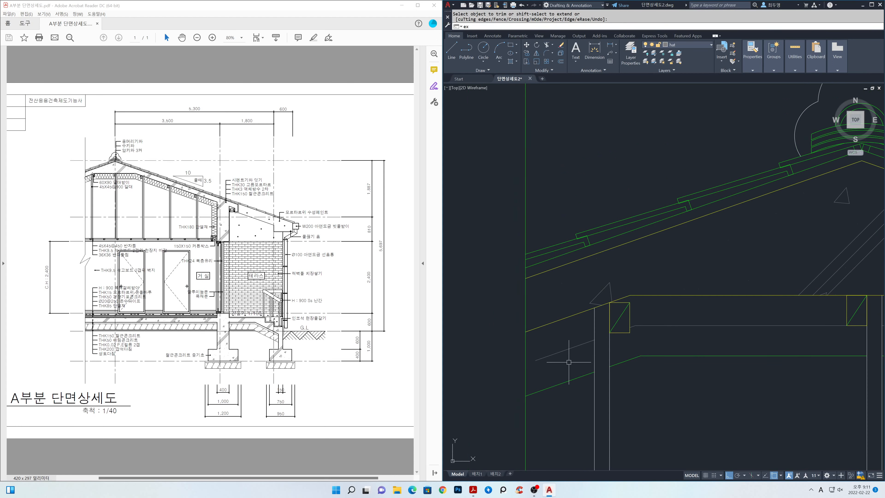
{"action": "key", "text": "space"}
{"action": "left_click", "coordinate": [549, 355]}
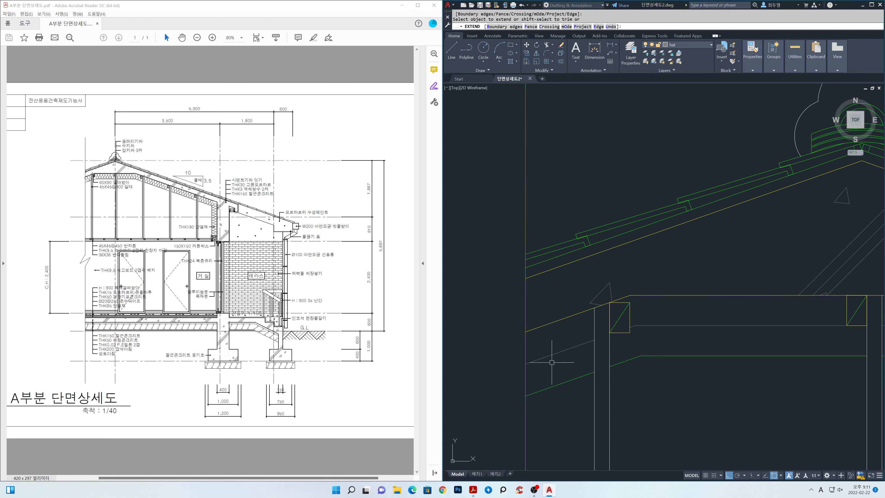
{"action": "key", "text": "space"}
Step: Move the vertical insulation centre line beside the exterior wall to the hat2 layer
{"action": "scroll", "coordinate": [560, 355], "scroll_direction": "down", "scroll_amount": 2}
{"action": "scroll", "coordinate": [569, 347], "scroll_direction": "down", "scroll_amount": 2}
{"action": "middle_click_drag", "start_coordinate": [701, 390], "coordinate": [554, 245]}
{"action": "scroll", "coordinate": [578, 261], "scroll_direction": "down", "scroll_amount": 2}
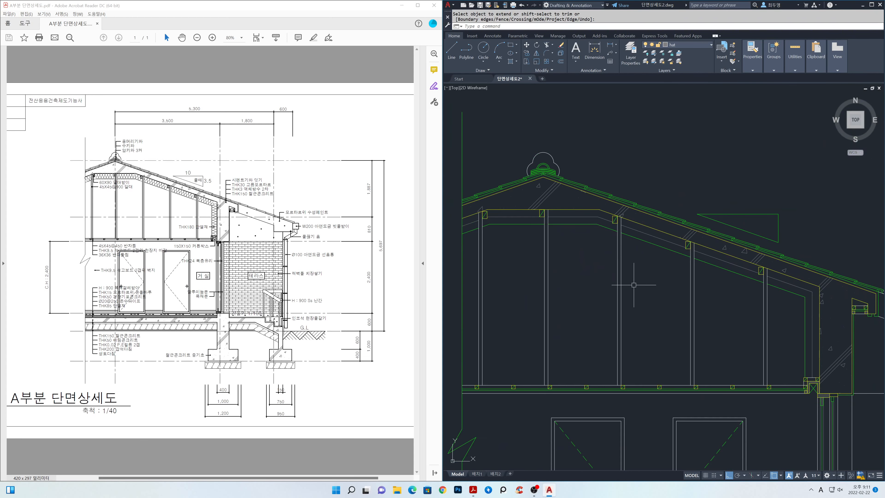
{"action": "middle_click_drag", "start_coordinate": [652, 296], "coordinate": [678, 302]}
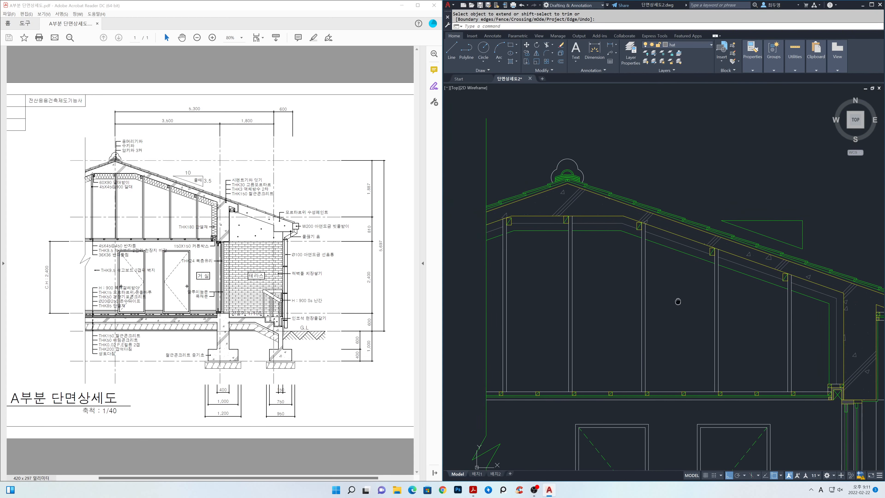
{"action": "key", "text": "space"}
{"action": "left_click", "coordinate": [837, 320]}
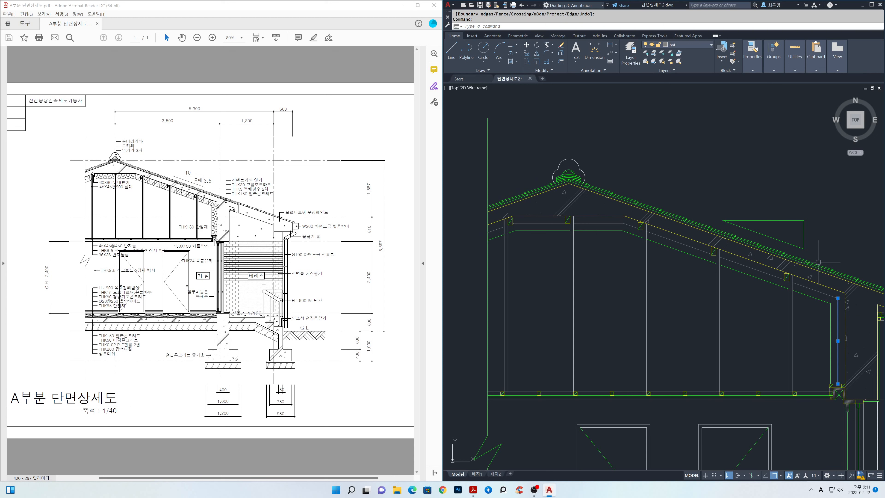
{"action": "left_click", "coordinate": [707, 47]}
{"action": "left_click", "coordinate": [688, 111]}
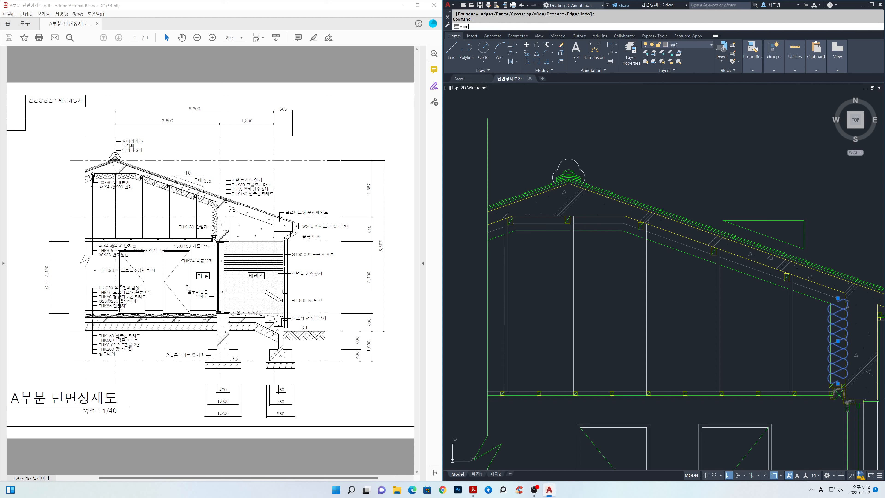
Step: Set the linetype scale of the vertical insulation line to 0.7 in its properties
{"action": "key", "text": "Return"}
{"action": "left_click", "coordinate": [133, 155]}
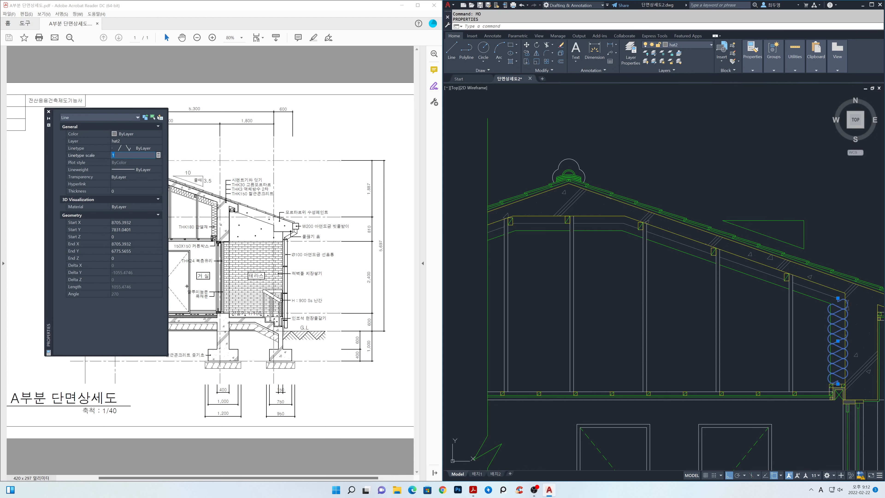
{"action": "type", "text": ".7"}
{"action": "key", "text": "Return"}
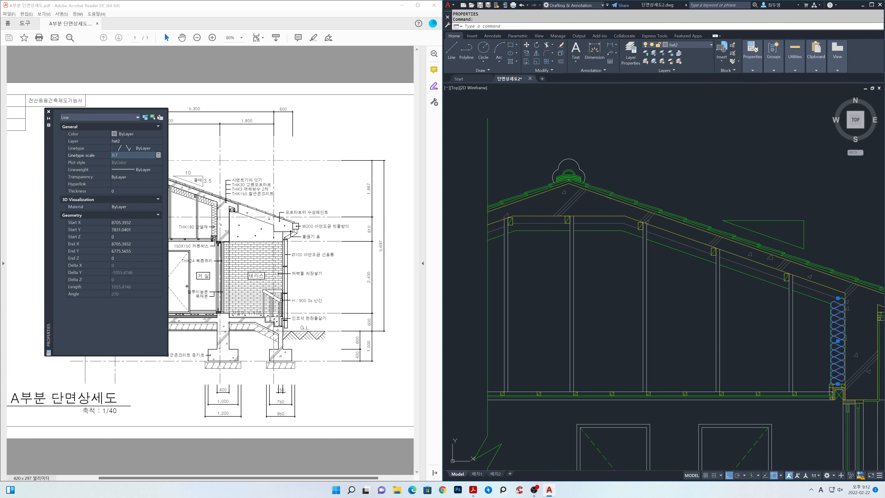
{"action": "left_click", "coordinate": [49, 112]}
{"action": "key", "text": "Escape"}
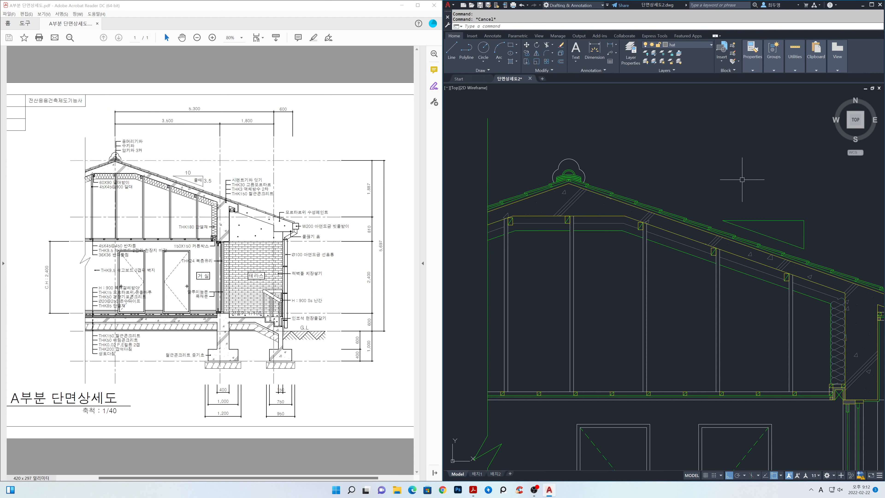
Step: Match the vertical insulation line's properties onto the remaining sloped and flat insulation line segments across the attic ceiling
{"action": "key", "text": "Return"}
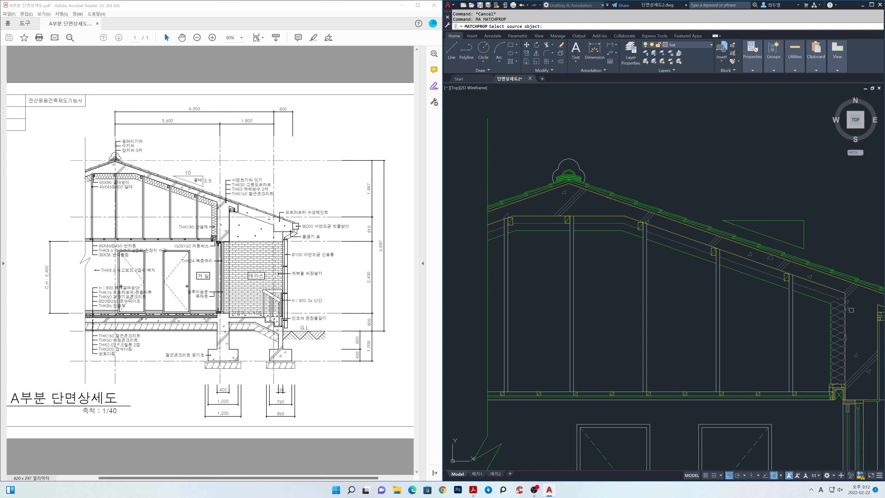
{"action": "left_click", "coordinate": [840, 309]}
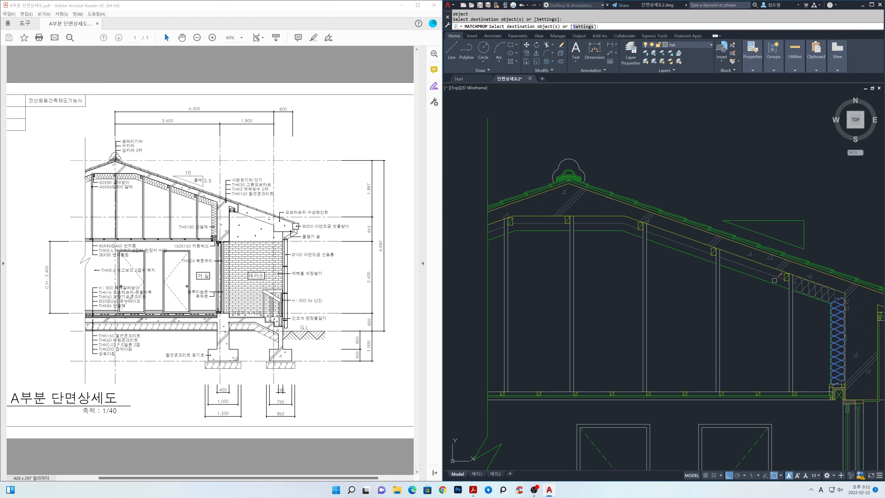
{"action": "left_click", "coordinate": [774, 281]}
{"action": "left_click", "coordinate": [696, 249]}
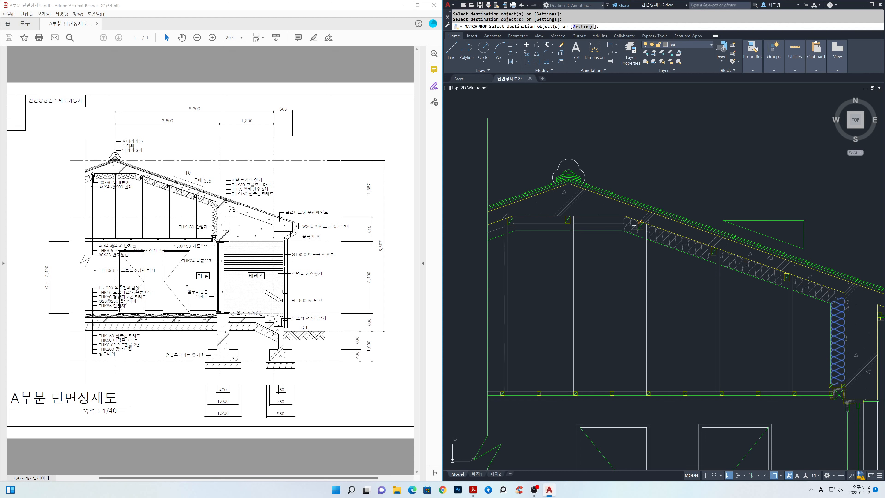
{"action": "left_click", "coordinate": [610, 224]}
{"action": "left_click", "coordinate": [550, 222]}
{"action": "scroll", "coordinate": [516, 224], "scroll_direction": "up", "scroll_amount": 5}
{"action": "left_click", "coordinate": [479, 231]}
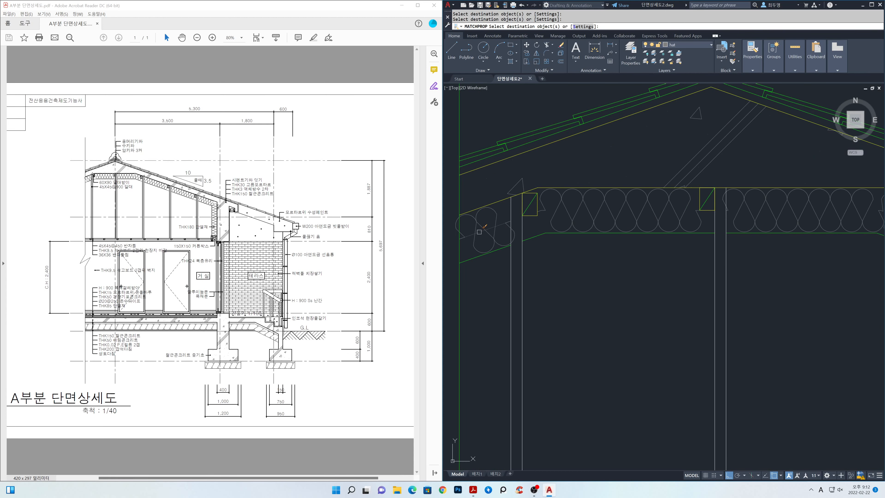
Step: Finish the property matching and inspect the insulation pattern beside the leftmost ceiling hangers
{"action": "scroll", "coordinate": [541, 220], "scroll_direction": "up", "scroll_amount": 3}
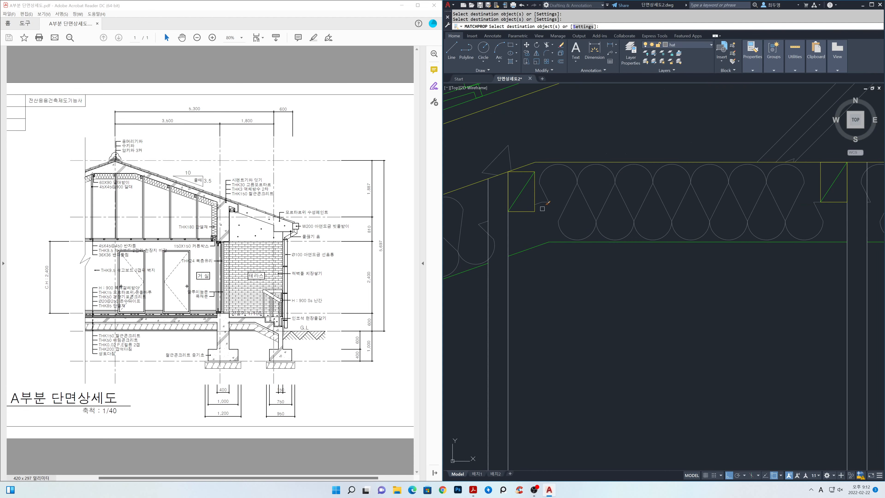
{"action": "key", "text": "Return"}
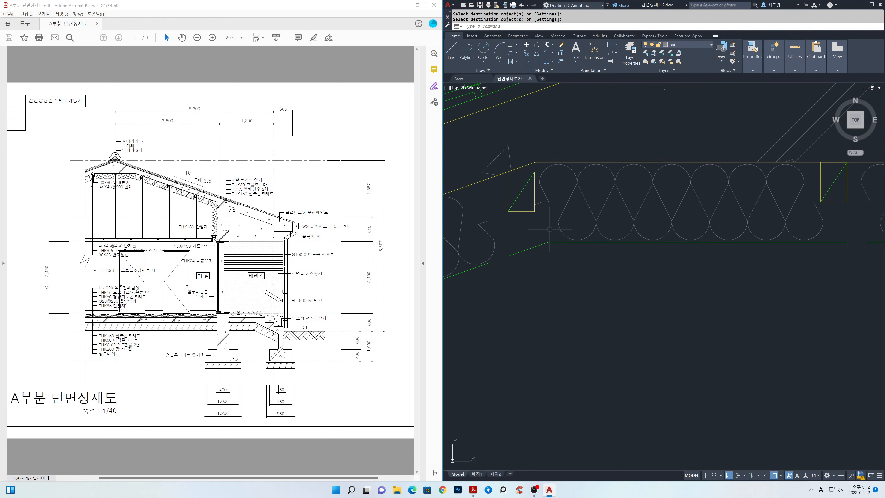
{"action": "scroll", "coordinate": [545, 219], "scroll_direction": "up", "scroll_amount": 1}
{"action": "left_click", "coordinate": [538, 203]}
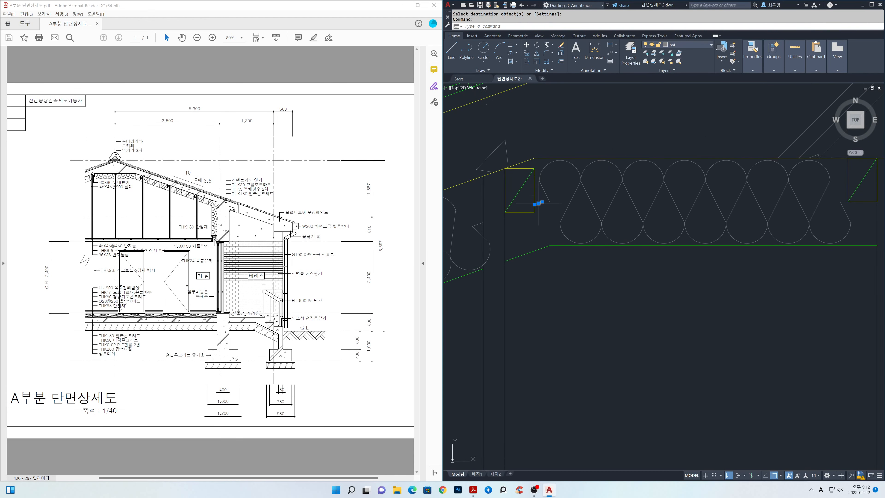
{"action": "key", "text": "Escape"}
{"action": "scroll", "coordinate": [638, 306], "scroll_direction": "down", "scroll_amount": 6}
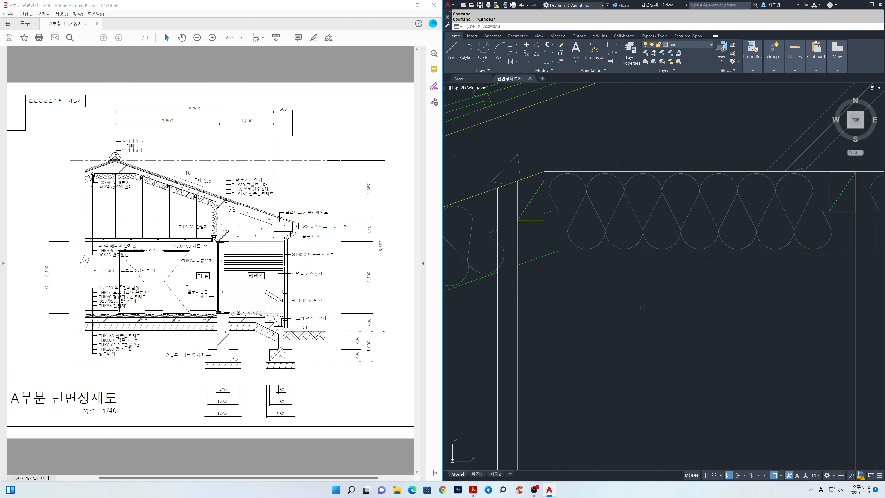
{"action": "middle_click_drag", "start_coordinate": [814, 422], "coordinate": [686, 359]}
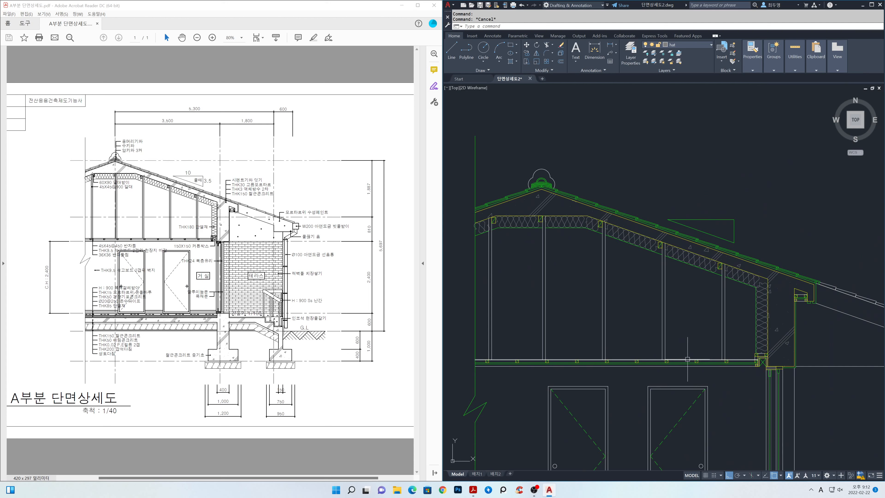
Step: Make hat3 the current layer and offset the upper slab line of the right roof slope outward by 15
{"action": "left_click", "coordinate": [710, 46]}
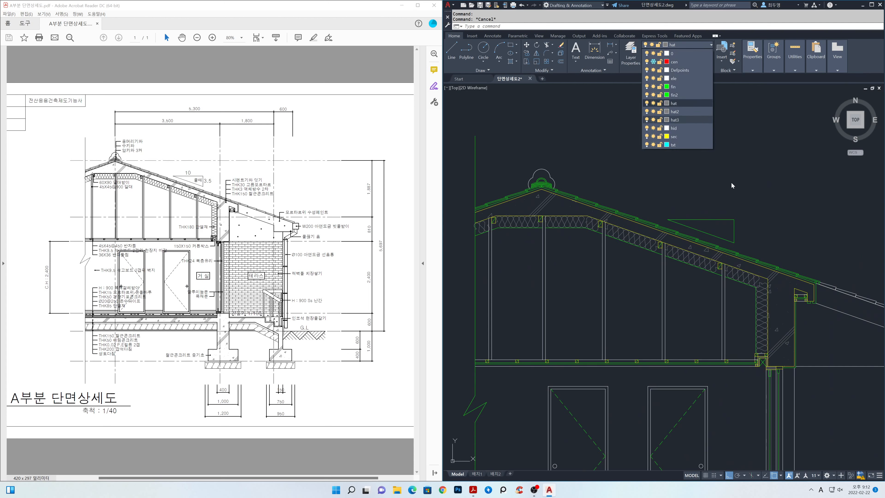
{"action": "left_click", "coordinate": [680, 121]}
{"action": "left_click", "coordinate": [679, 119]}
{"action": "left_click", "coordinate": [734, 144]}
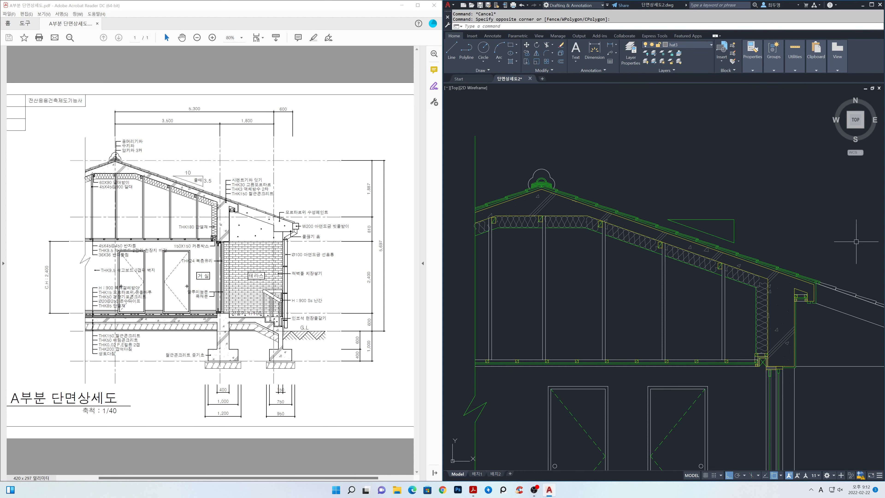
{"action": "middle_click_drag", "start_coordinate": [846, 254], "coordinate": [650, 216]}
{"action": "scroll", "coordinate": [650, 217], "scroll_direction": "up", "scroll_amount": 3}
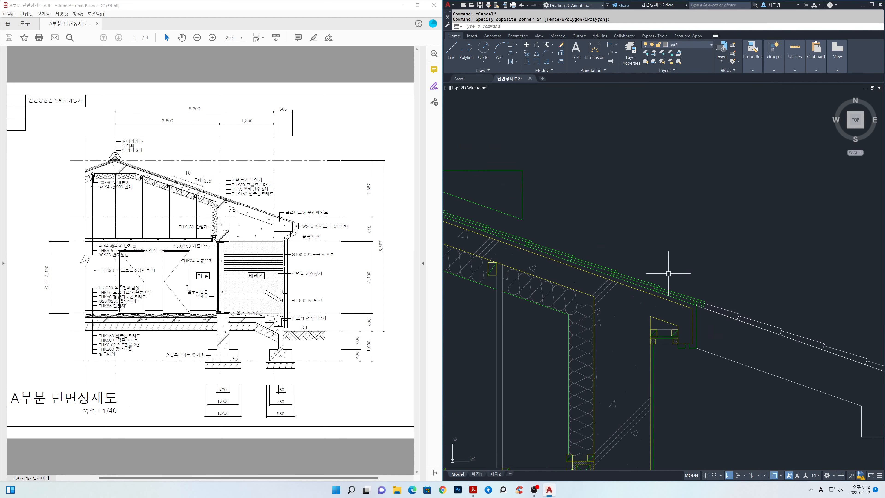
{"action": "key", "text": "Return"}
{"action": "type", "text": "1"}
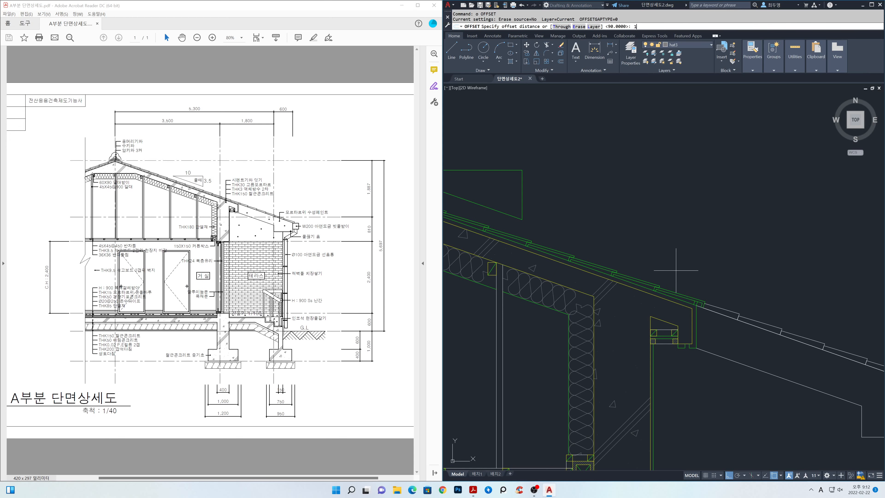
{"action": "type", "text": "5"}
{"action": "key", "text": "Return"}
{"action": "left_click", "coordinate": [672, 299]}
{"action": "left_click", "coordinate": [682, 273]}
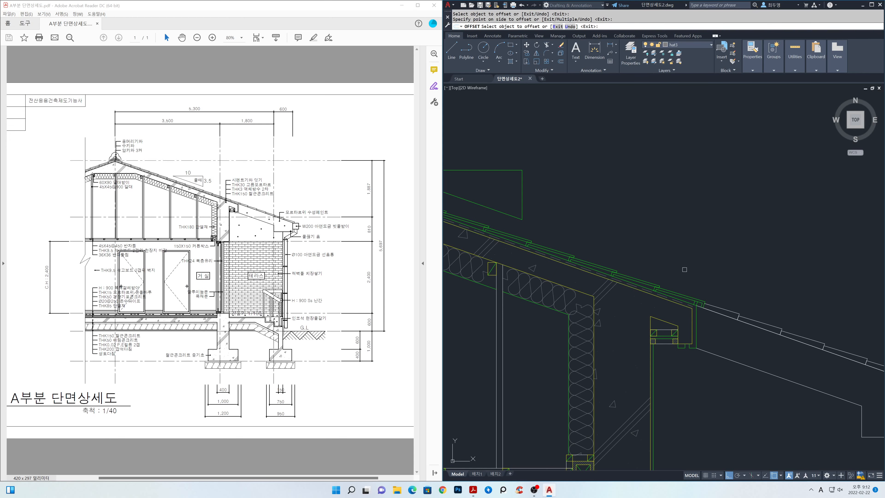
Step: Offset the upper slab line of the left roof slope outward by the same distance
{"action": "scroll", "coordinate": [684, 274], "scroll_direction": "down", "scroll_amount": 3}
{"action": "scroll", "coordinate": [681, 275], "scroll_direction": "down", "scroll_amount": 5}
{"action": "scroll", "coordinate": [681, 275], "scroll_direction": "up", "scroll_amount": 6}
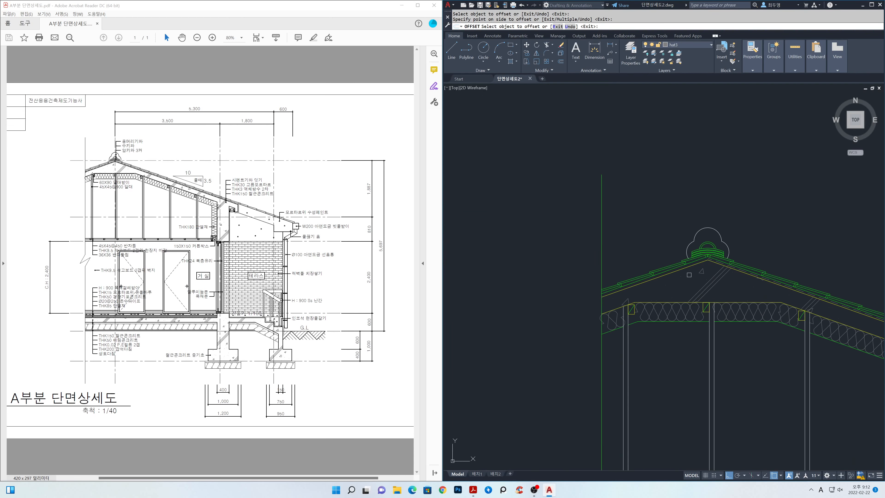
{"action": "left_click", "coordinate": [660, 274]}
{"action": "left_click", "coordinate": [638, 244]}
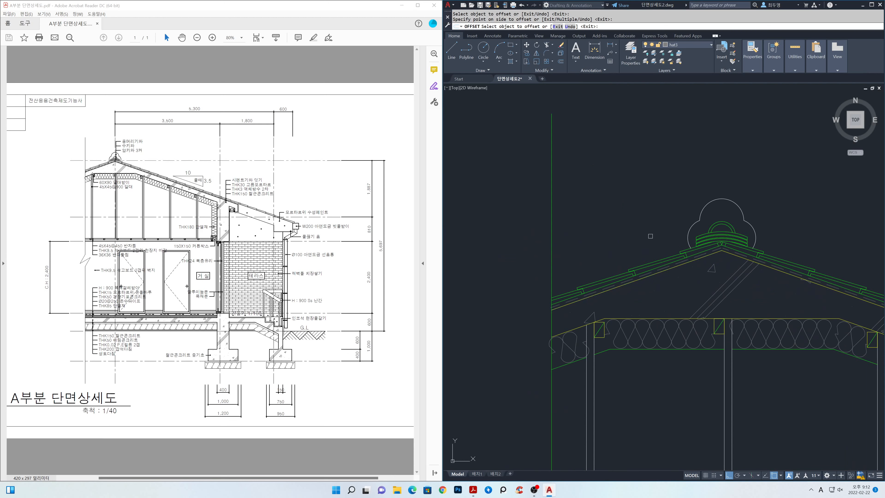
{"action": "key", "text": "Return"}
Step: Trim the overhang of the left slope's offset line at the section's vertical boundary line
{"action": "type", "text": "t"}
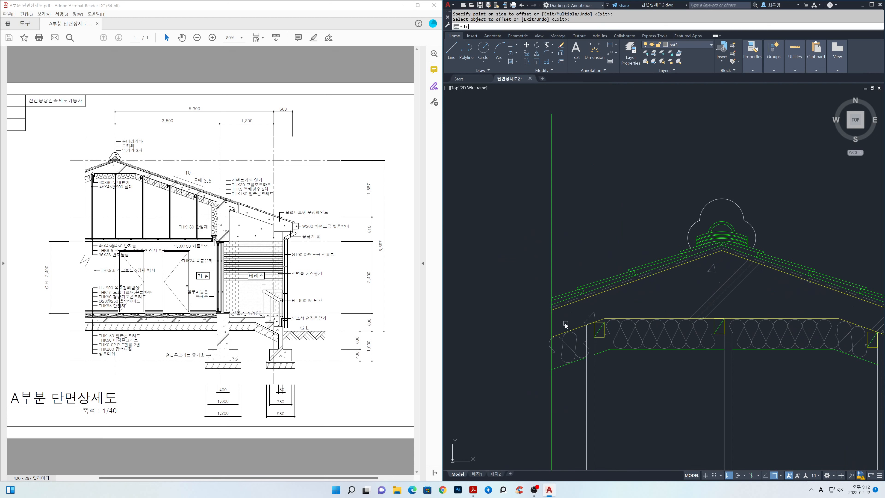
{"action": "type", "text": "r"}
{"action": "key", "text": "Return"}
{"action": "scroll", "coordinate": [553, 306], "scroll_direction": "up", "scroll_amount": 4}
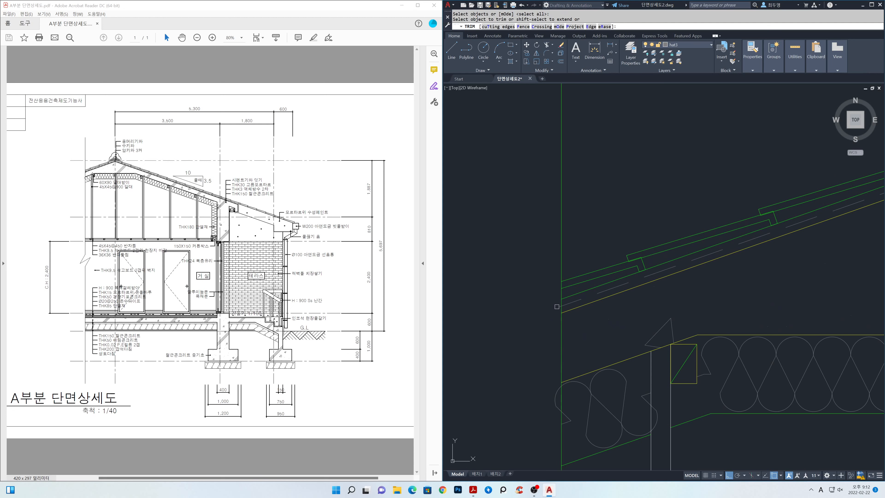
{"action": "left_click", "coordinate": [558, 307]}
{"action": "key", "text": "Return"}
Step: Join the two offset roof lines into a sharp corner below the ridge with Fillet
{"action": "scroll", "coordinate": [747, 290], "scroll_direction": "down", "scroll_amount": 2}
{"action": "middle_click_drag", "start_coordinate": [815, 285], "coordinate": [512, 381]}
{"action": "scroll", "coordinate": [606, 315], "scroll_direction": "up", "scroll_amount": 2}
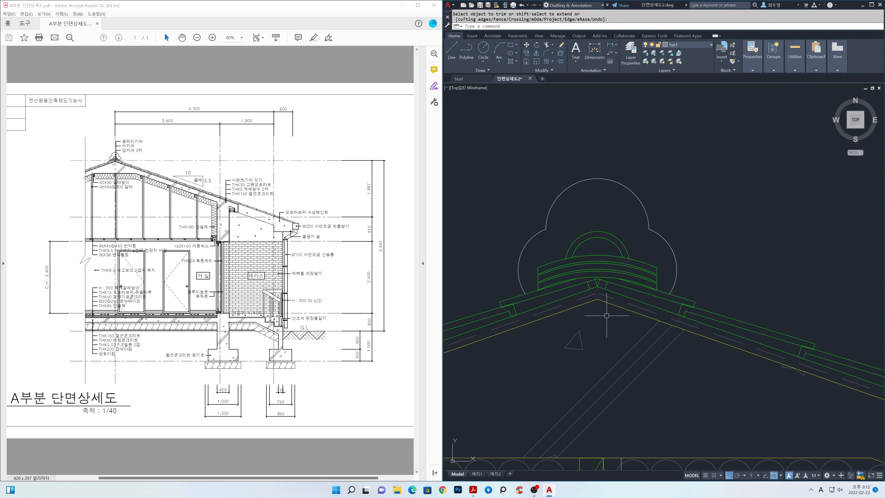
{"action": "key", "text": "Escape"}
{"action": "type", "text": "f"}
{"action": "key", "text": "Return"}
{"action": "left_click", "coordinate": [602, 303]}
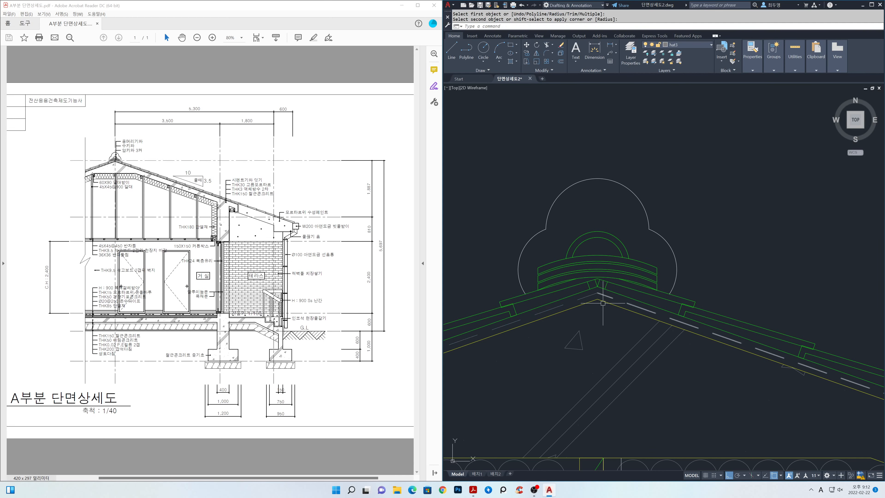
Step: Make the cyan text layer the current layer for labelling the rooms
{"action": "scroll", "coordinate": [621, 307], "scroll_direction": "down", "scroll_amount": 3}
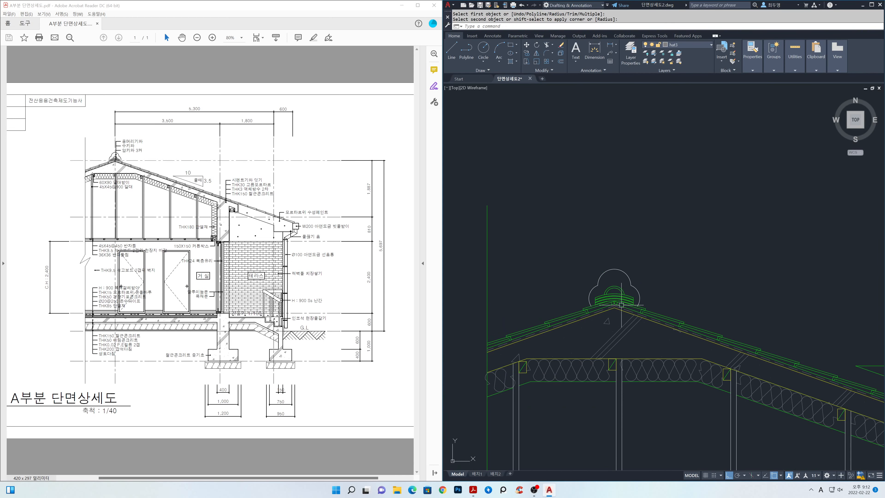
{"action": "scroll", "coordinate": [621, 305], "scroll_direction": "down", "scroll_amount": 2}
{"action": "mouse_move", "coordinate": [701, 380]}
{"action": "middle_mouse_down"}
{"action": "mouse_move", "coordinate": [635, 286]}
{"action": "mouse_move", "coordinate": [629, 260]}
{"action": "mouse_move", "coordinate": [644, 269]}
{"action": "middle_mouse_up"}
{"action": "scroll", "coordinate": [629, 260], "scroll_direction": "down", "scroll_amount": 2}
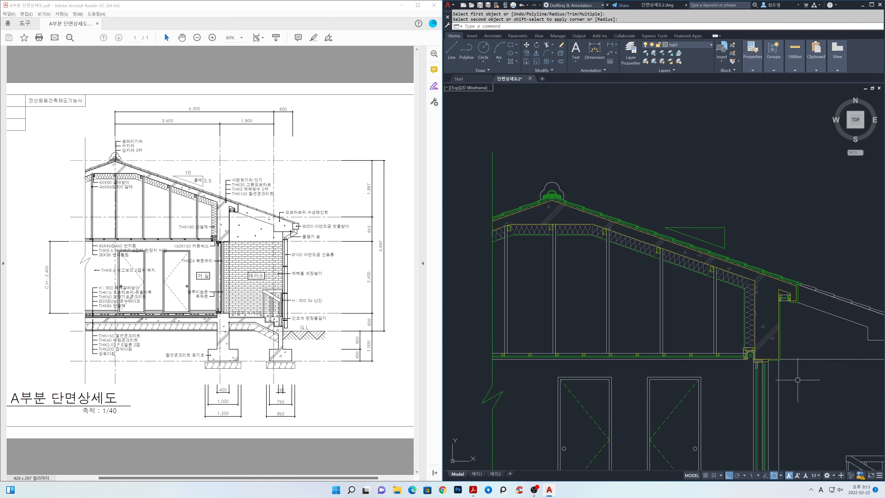
{"action": "mouse_move", "coordinate": [814, 393]}
{"action": "middle_mouse_down"}
{"action": "mouse_move", "coordinate": [762, 347]}
{"action": "mouse_move", "coordinate": [700, 260]}
{"action": "mouse_move", "coordinate": [723, 276]}
{"action": "mouse_move", "coordinate": [715, 295]}
{"action": "middle_mouse_up"}
{"action": "scroll", "coordinate": [719, 299], "scroll_direction": "up", "scroll_amount": 2}
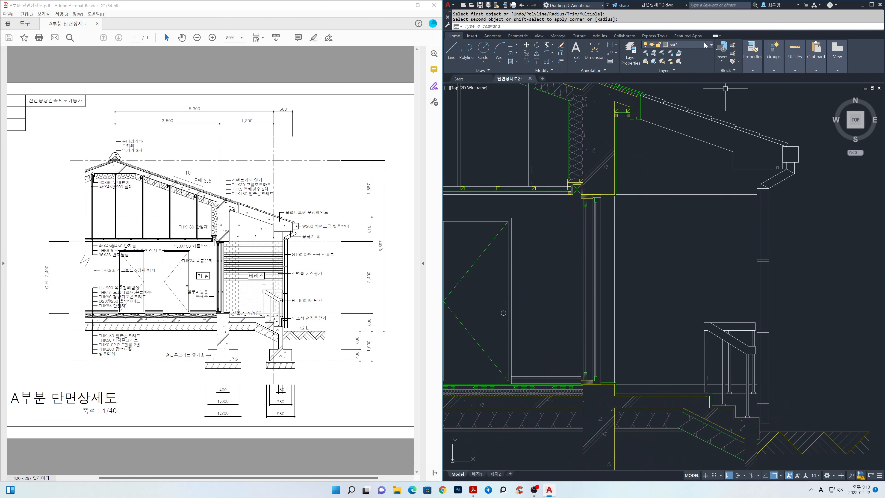
{"action": "left_click", "coordinate": [711, 46]}
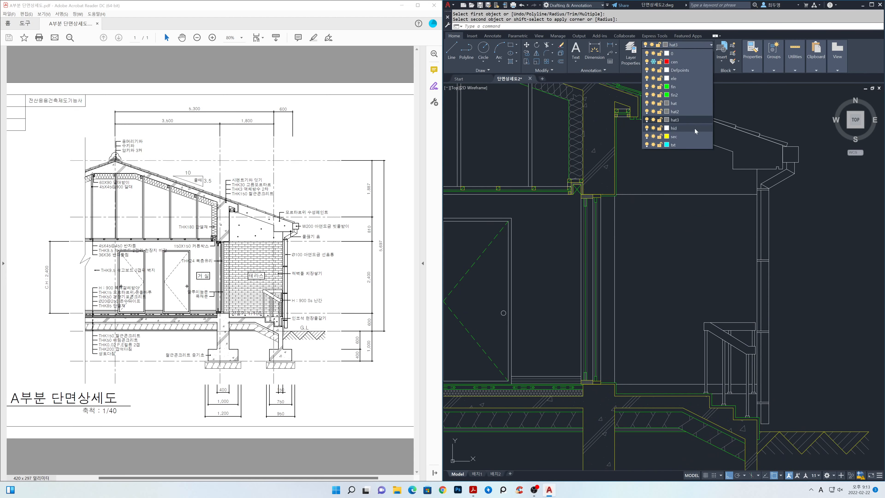
{"action": "left_click", "coordinate": [692, 144]}
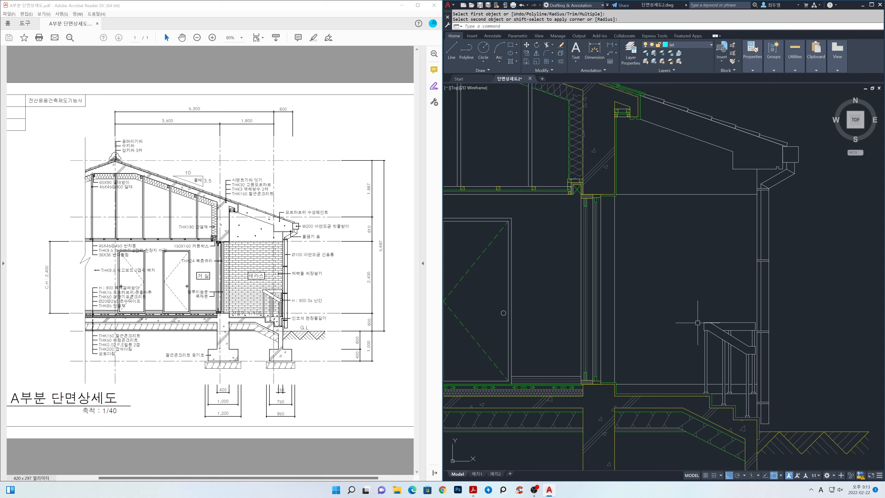
Step: Create a multiline text frame between the interior door and the exterior wall, with middle-centre justification
{"action": "middle_click_drag", "start_coordinate": [689, 327], "coordinate": [692, 338]}
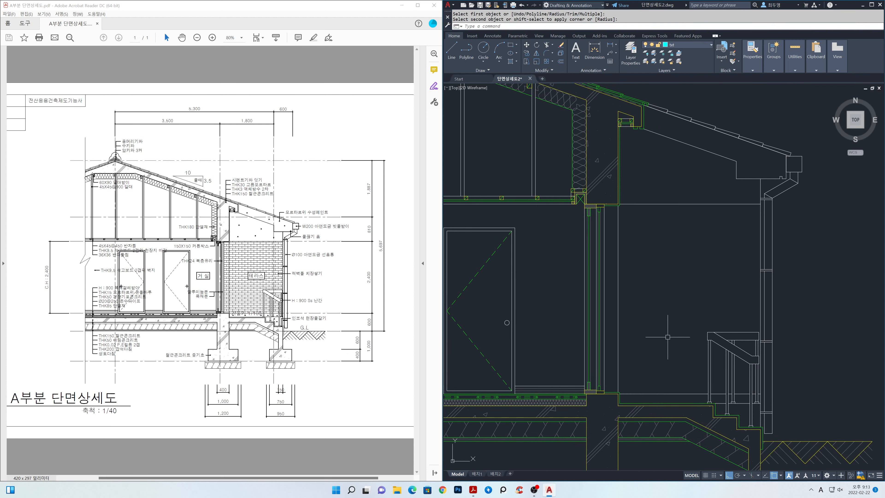
{"action": "type", "text": "t"}
{"action": "key", "text": "Return"}
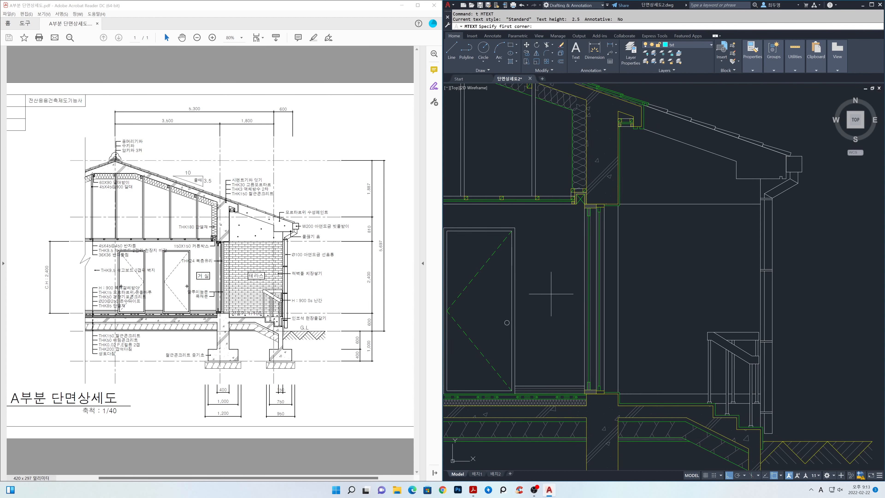
{"action": "left_click", "coordinate": [530, 278]}
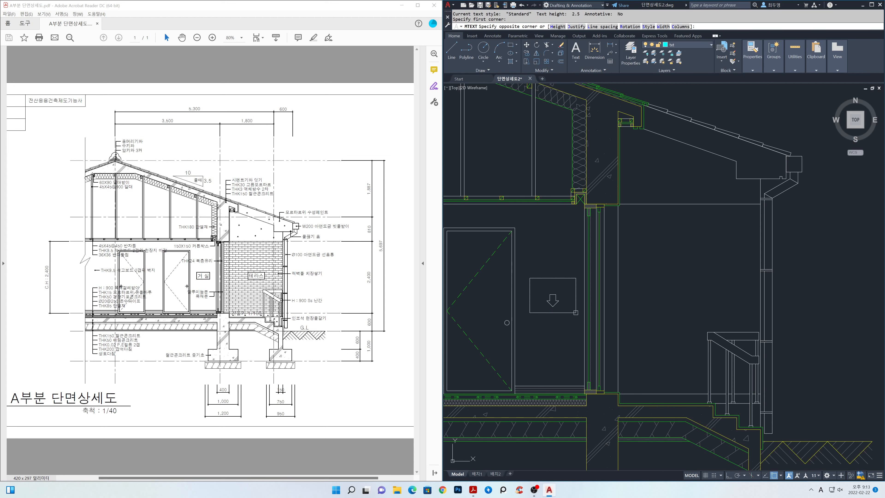
{"action": "left_click", "coordinate": [575, 312]}
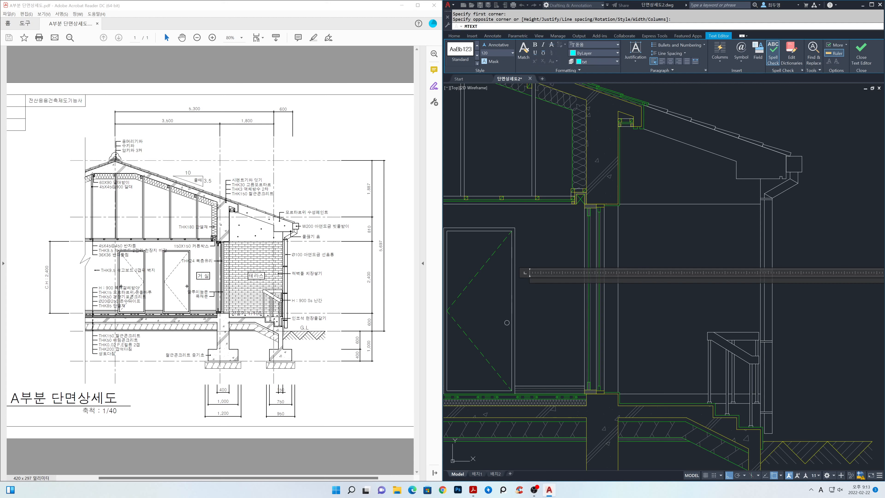
{"action": "left_click", "coordinate": [637, 59]}
{"action": "left_click", "coordinate": [644, 106]}
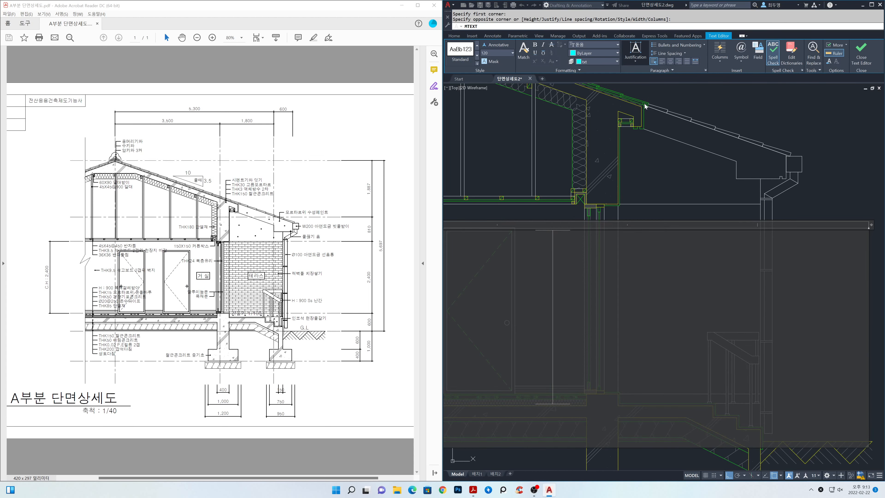
Step: Enter the room label "거 실" in Korean and close the text editor
{"action": "type", "text": "rj"}
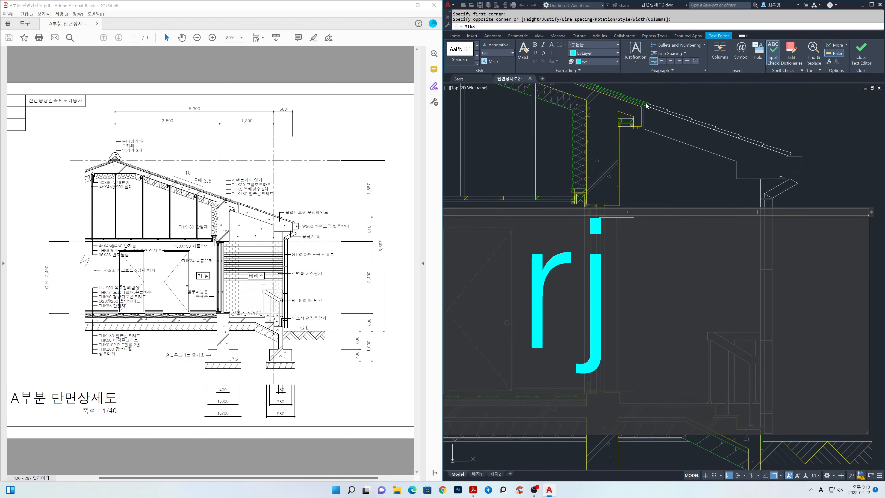
{"action": "key", "text": "BackSpace"}
{"action": "key", "text": "BackSpace"}
{"action": "key", "text": "Hangul"}
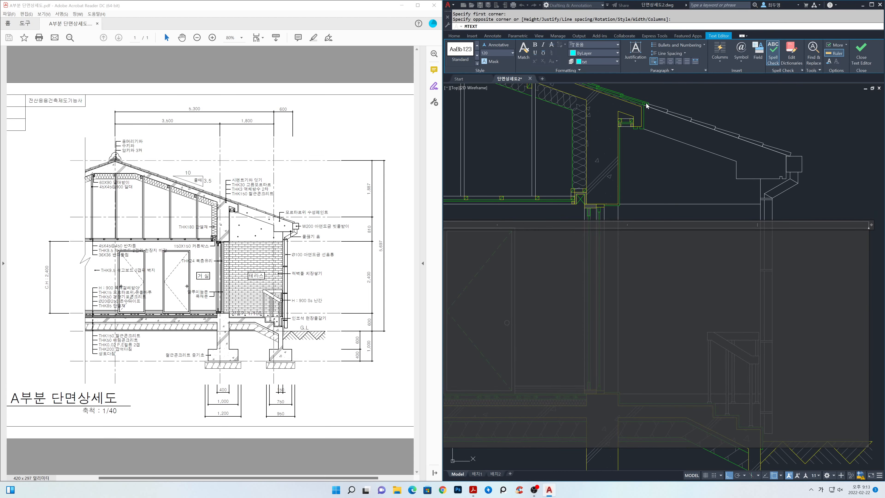
{"action": "type", "text": "거실"}
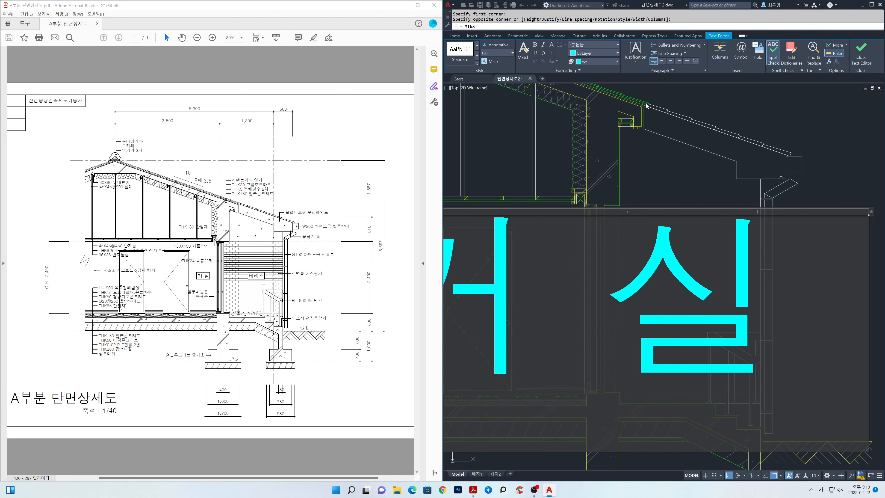
{"action": "left_click", "coordinate": [493, 312]}
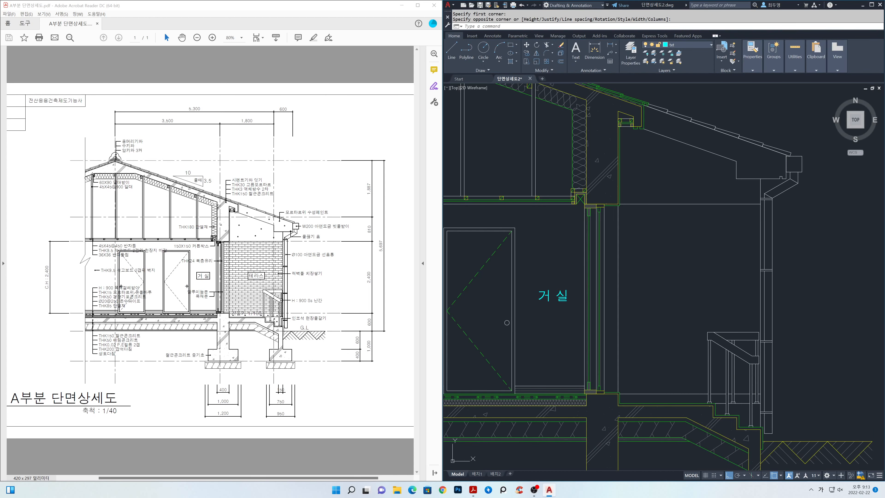
Step: Move the 거 실 label slightly up and to the left with Ortho off, then restore Ortho
{"action": "middle_click_drag", "start_coordinate": [526, 319], "coordinate": [658, 323]}
{"action": "scroll", "coordinate": [623, 319], "scroll_direction": "up", "scroll_amount": 1}
{"action": "scroll", "coordinate": [658, 322], "scroll_direction": "down", "scroll_amount": 1}
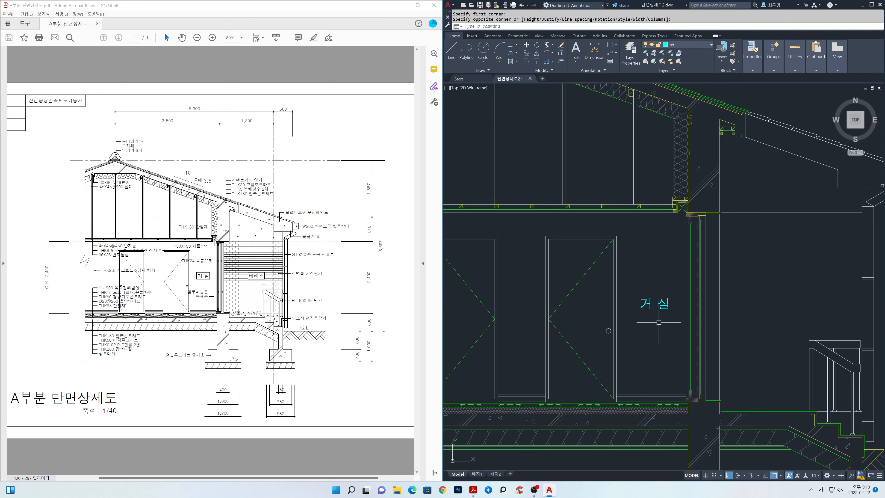
{"action": "key", "text": "space"}
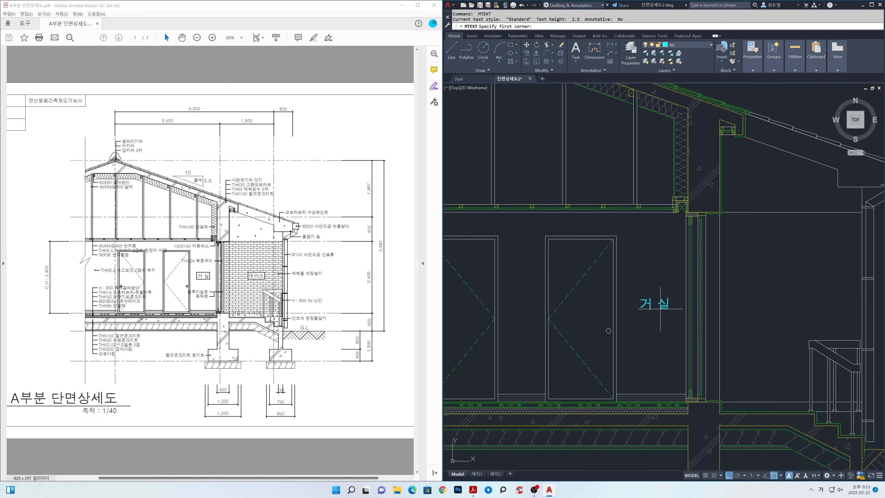
{"action": "key", "text": "Escape"}
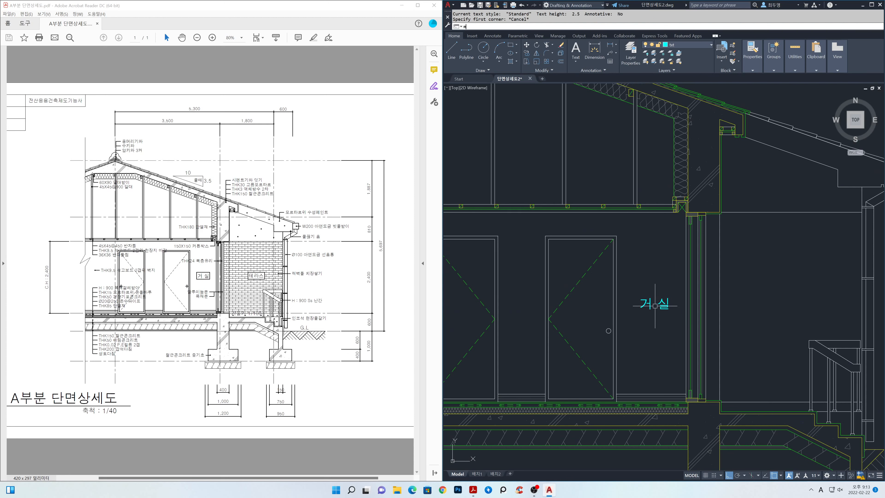
{"action": "type", "text": "M"}
{"action": "key", "text": "space"}
{"action": "left_click", "coordinate": [659, 306]}
{"action": "key", "text": "space"}
{"action": "left_click", "coordinate": [660, 339]}
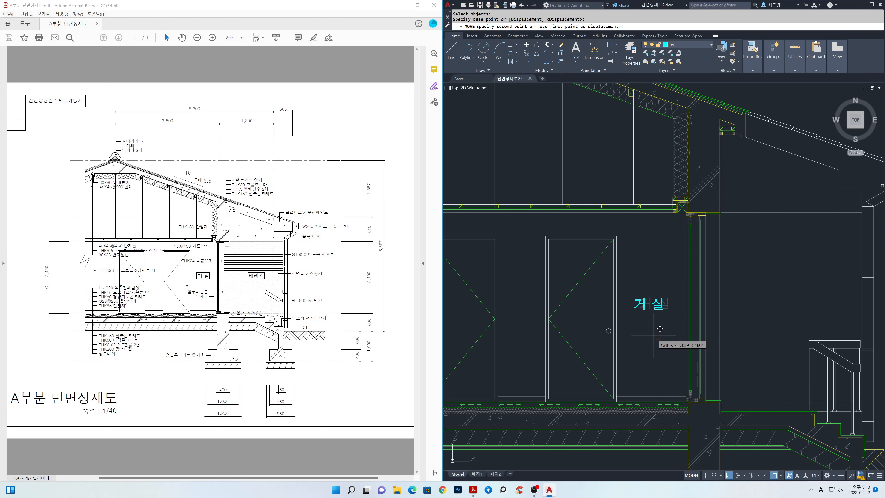
{"action": "key", "text": "F8"}
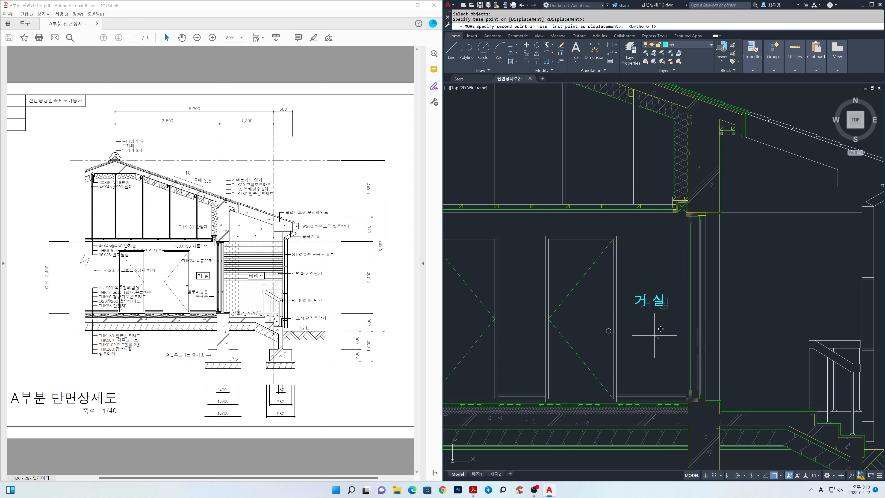
{"action": "left_click", "coordinate": [654, 336]}
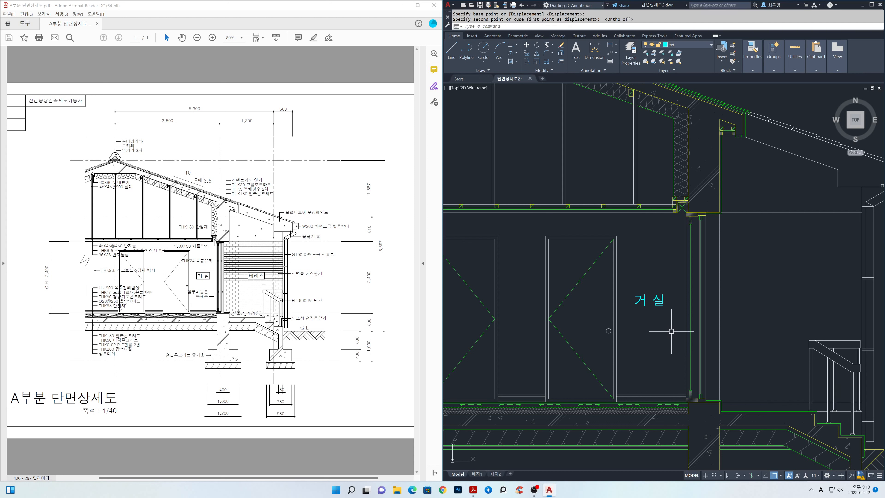
{"action": "key", "text": "F8"}
Step: Copy the 거 실 label about 1,740 units horizontally to the right into the terrace area
{"action": "type", "text": "c"}
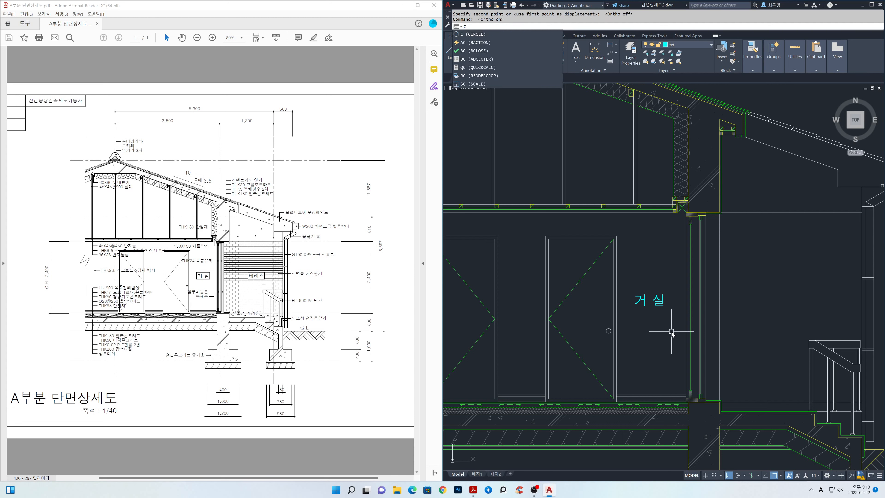
{"action": "type", "text": "0p"}
{"action": "key", "text": "Return"}
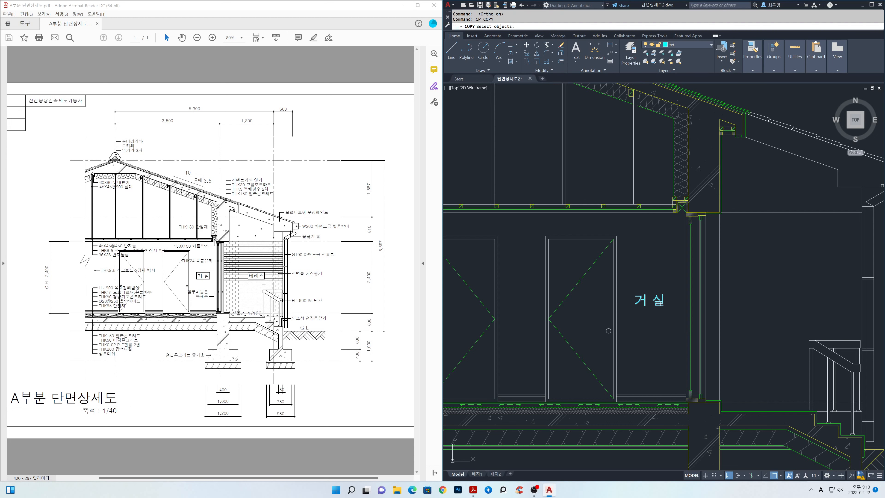
{"action": "left_click", "coordinate": [658, 304]}
{"action": "key", "text": "Return"}
{"action": "left_click", "coordinate": [644, 273]}
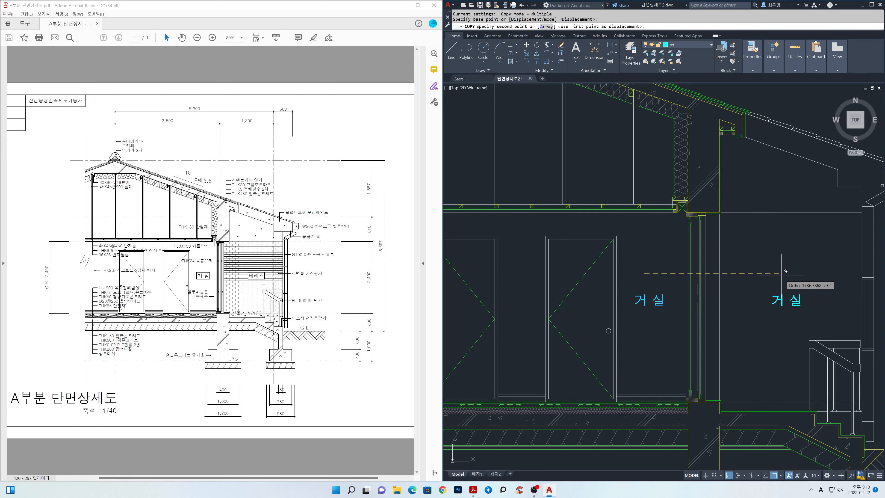
{"action": "left_click", "coordinate": [780, 273]}
{"action": "key", "text": "Return"}
Step: Replace the text of the copied label in the terrace area with "테라스"
{"action": "middle_click_drag", "start_coordinate": [777, 299], "coordinate": [741, 296]}
{"action": "left_click", "coordinate": [740, 297]}
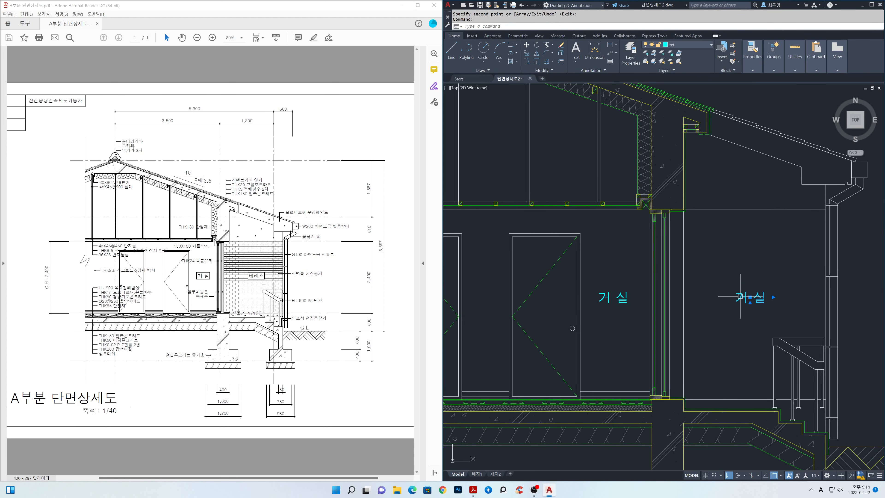
{"action": "double_click", "coordinate": [740, 296]}
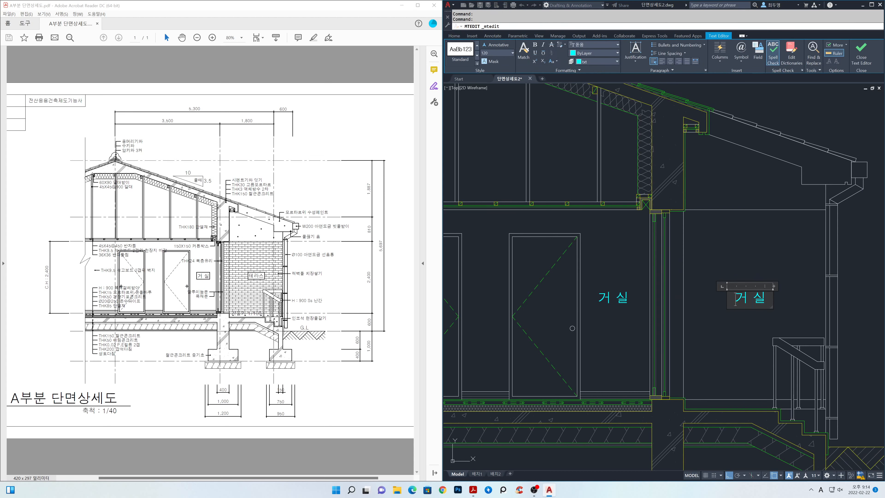
{"action": "type", "text": "테라스"}
{"action": "left_click", "coordinate": [766, 261]}
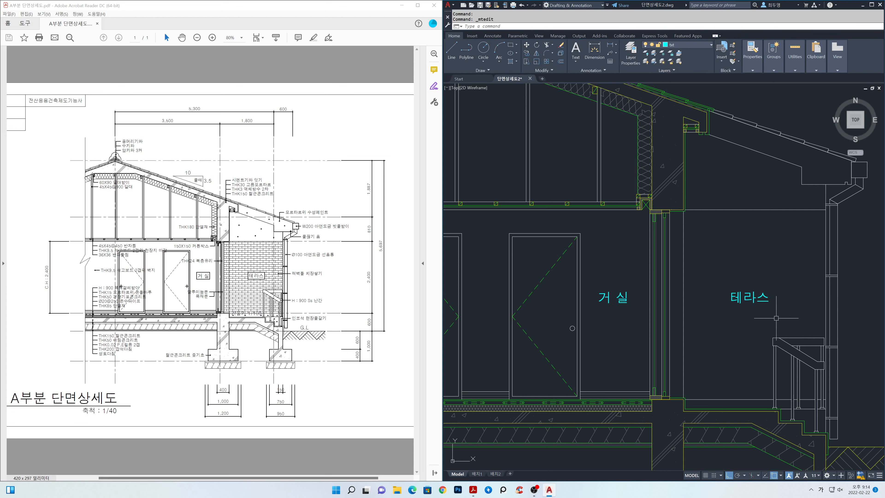
Step: Move the 테라스 label about 41 units horizontally to the right
{"action": "type", "text": "m"}
{"action": "key", "text": "Return"}
{"action": "left_click", "coordinate": [760, 302]}
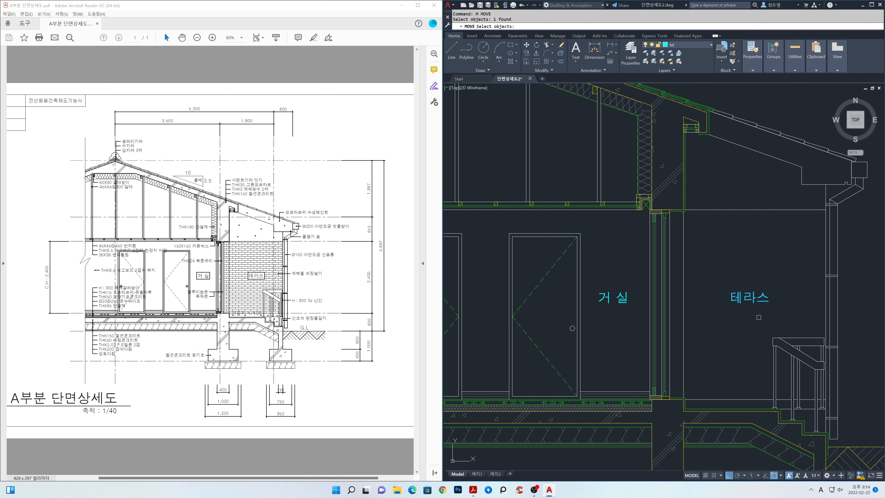
{"action": "key", "text": "Return"}
{"action": "left_click", "coordinate": [737, 262]}
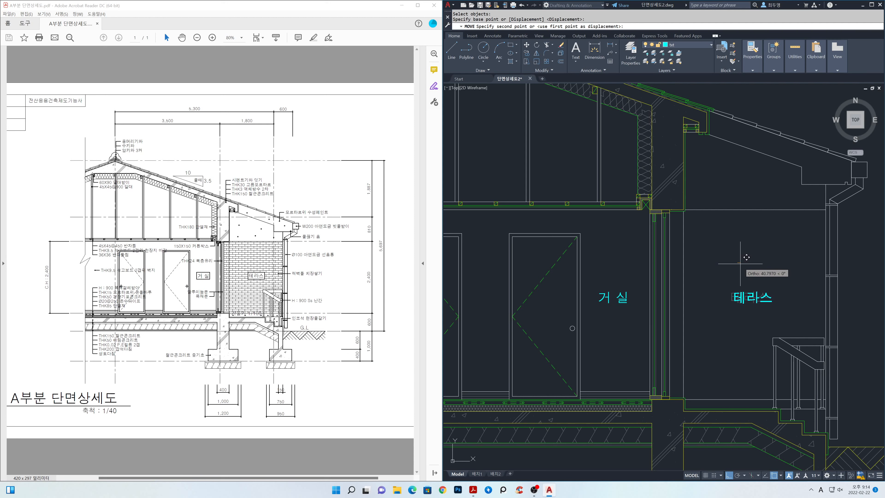
{"action": "left_click", "coordinate": [741, 263]}
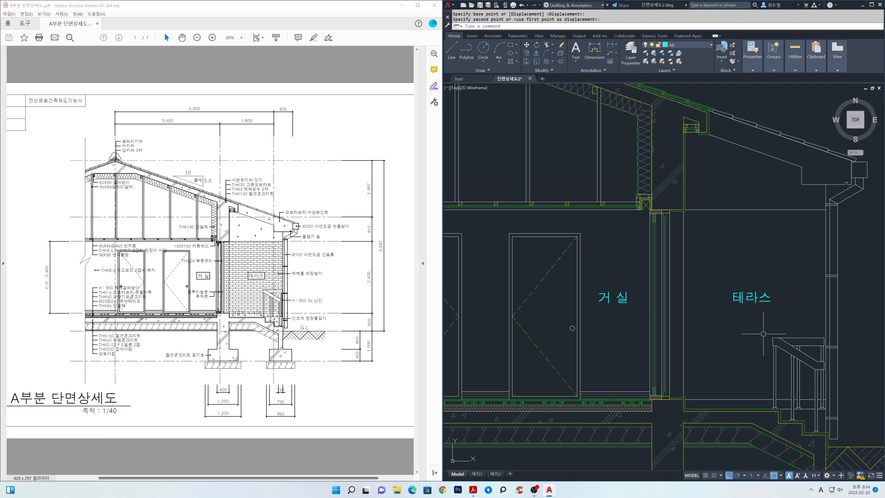
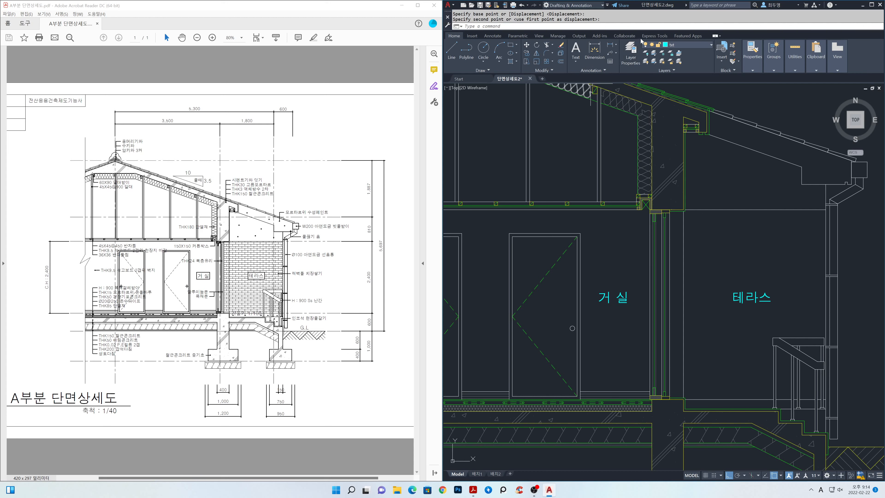
Step: Enclose the 거 실 and 테라스 labels in rectangles using an offset factor of 0.35
{"action": "left_click", "coordinate": [662, 39]}
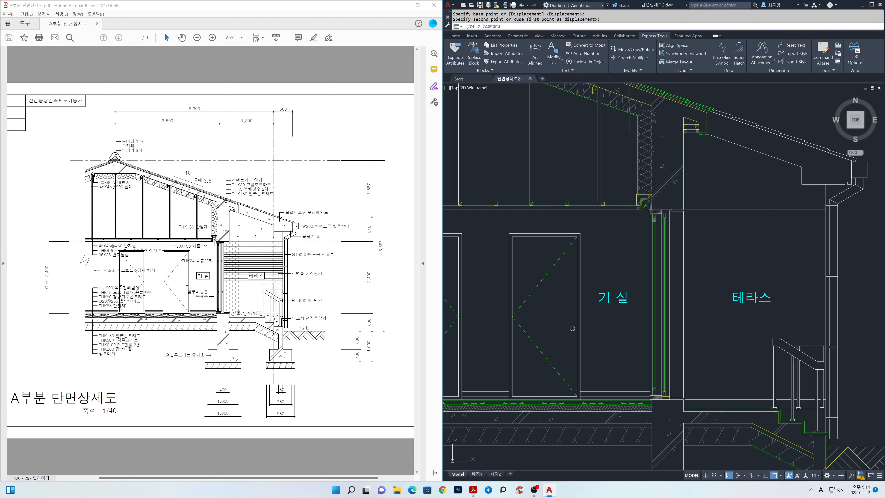
{"action": "left_click", "coordinate": [587, 62]}
{"action": "left_click", "coordinate": [604, 295]}
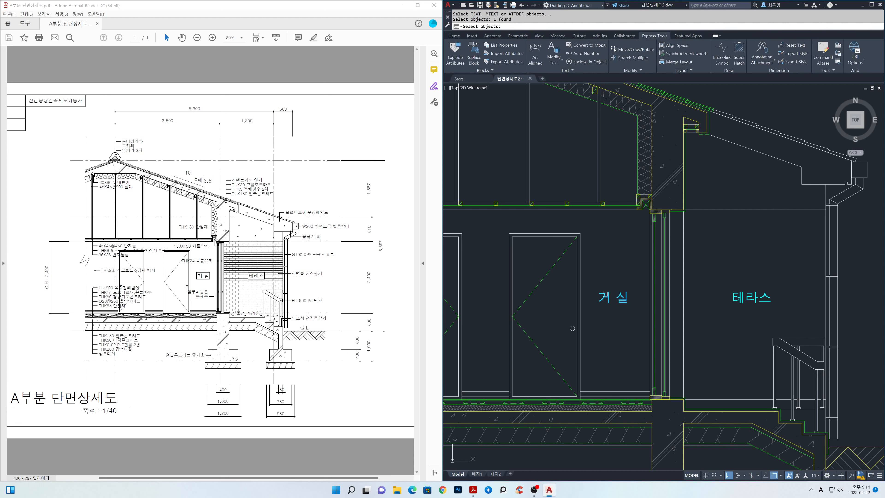
{"action": "left_click", "coordinate": [743, 295]}
{"action": "key", "text": "Return"}
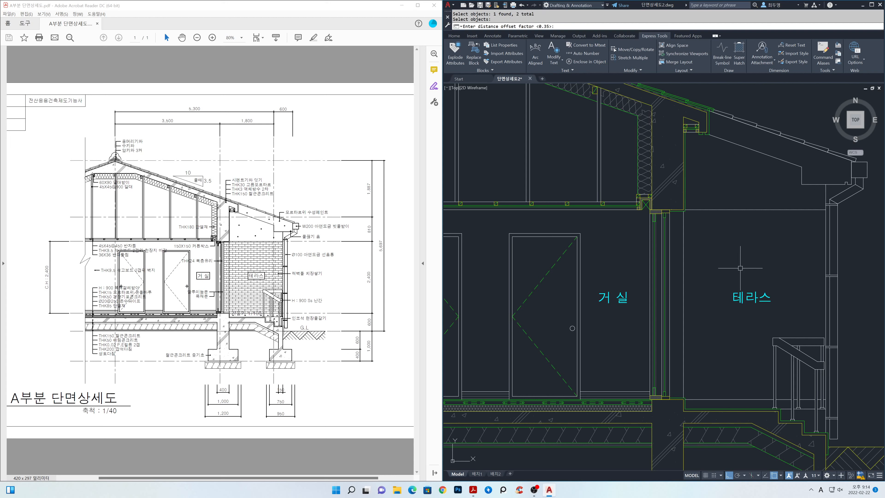
{"action": "key", "text": "Return"}
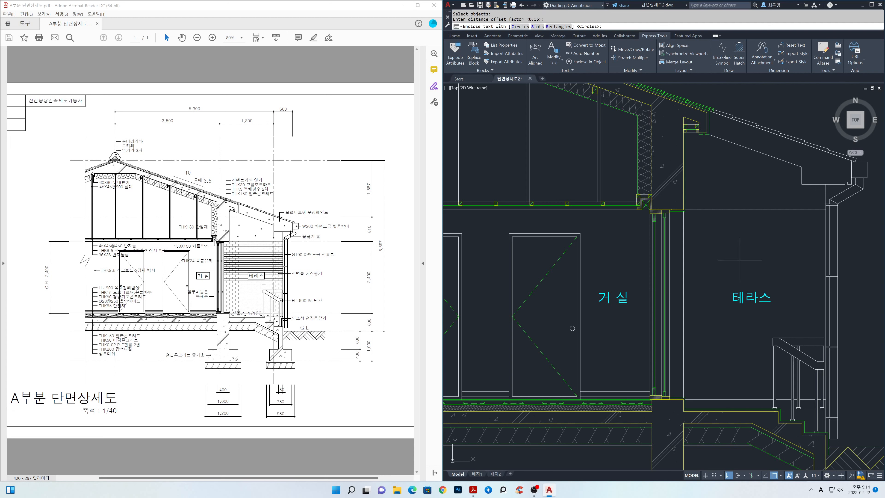
{"action": "left_click", "coordinate": [558, 26]}
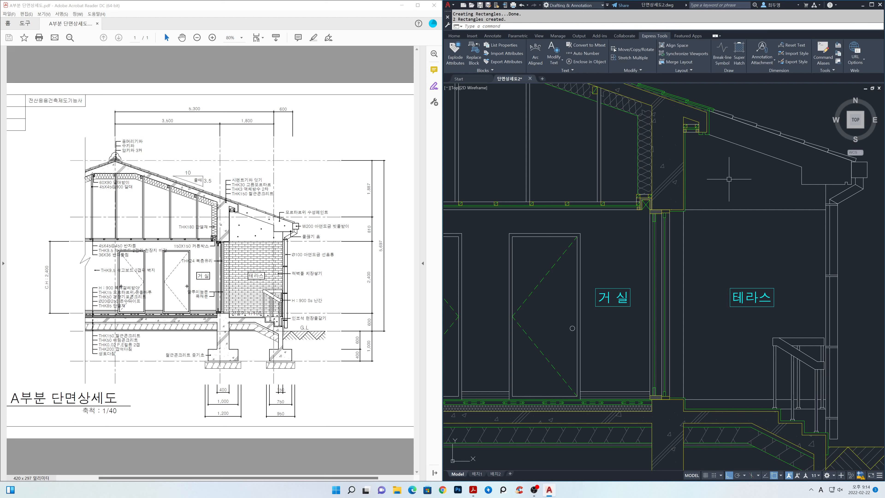
Step: Make the hat layer current for hatching
{"action": "left_click", "coordinate": [454, 36]}
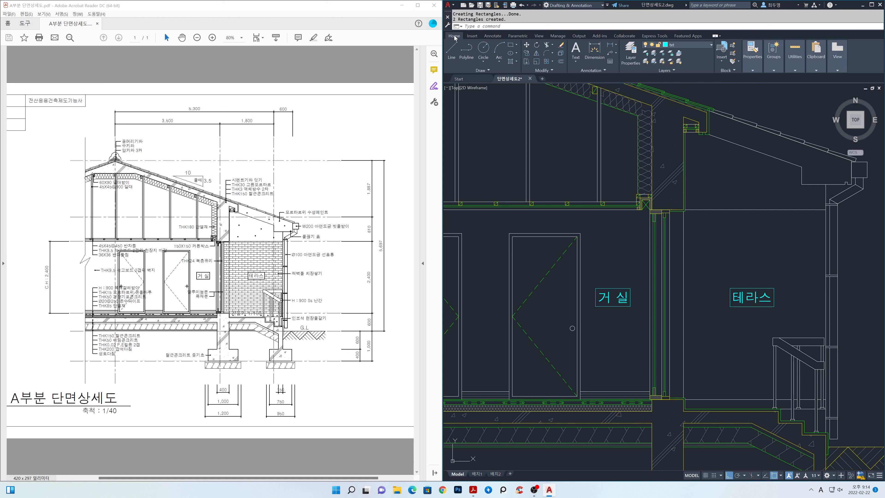
{"action": "left_click", "coordinate": [677, 45]}
{"action": "left_click", "coordinate": [674, 104]}
Step: Hatch the terrace wall around the 테라스 label with the AR-BRSTD brick pattern at scale 1
{"action": "type", "text": "h"}
{"action": "key", "text": "Return"}
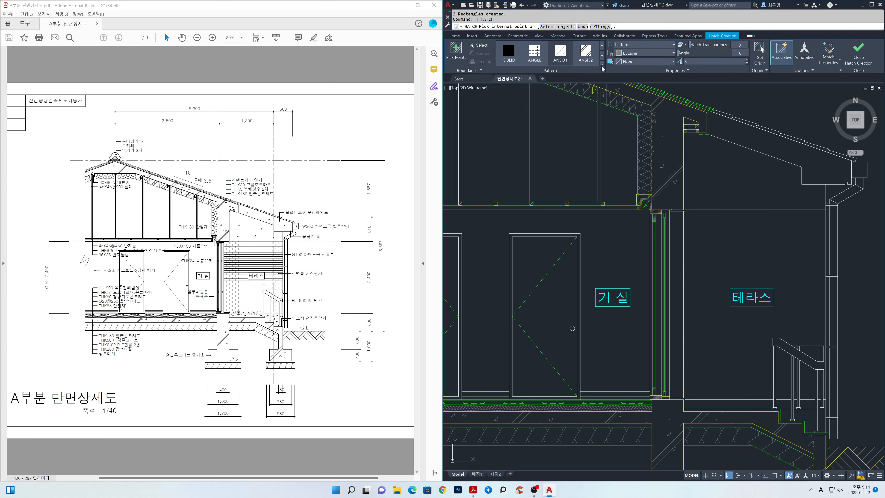
{"action": "left_click", "coordinate": [601, 64]}
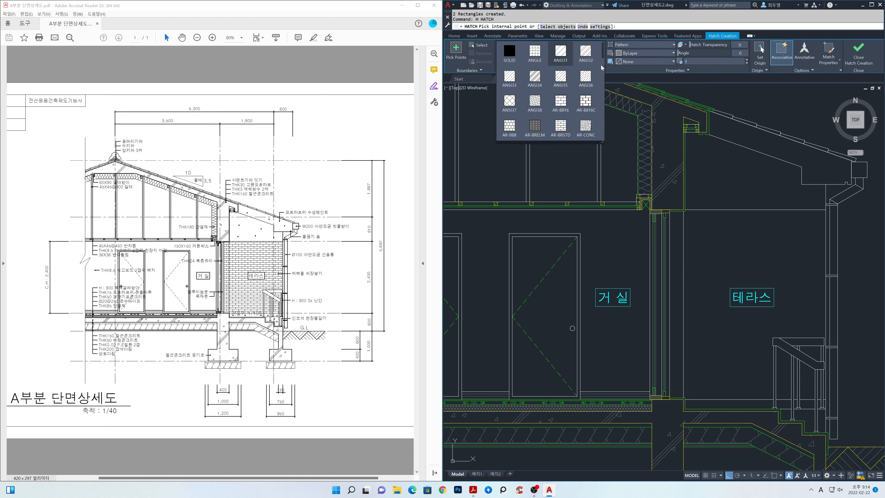
{"action": "left_click", "coordinate": [562, 126]}
{"action": "left_click", "coordinate": [701, 223]}
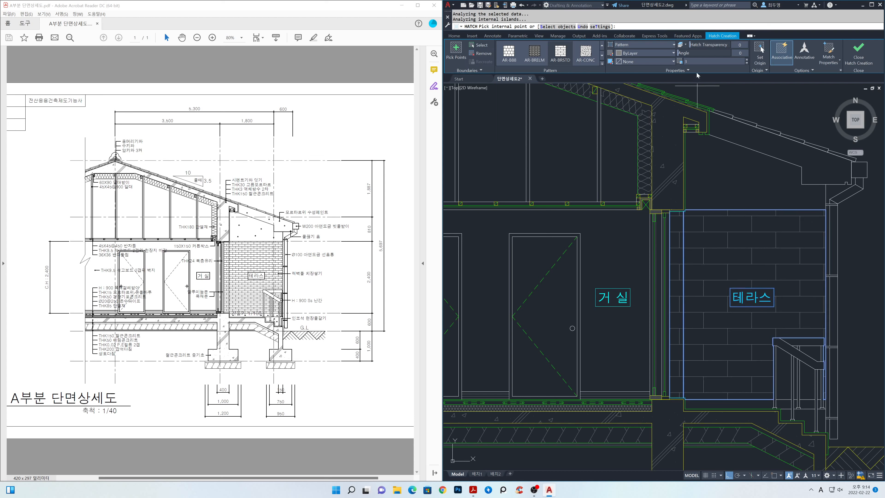
{"action": "type", "text": "1"}
{"action": "key", "text": "Return"}
Step: Add the wall areas between the stair railing's handrails and posts to the brick hatch
{"action": "scroll", "coordinate": [805, 303], "scroll_direction": "up", "scroll_amount": 5}
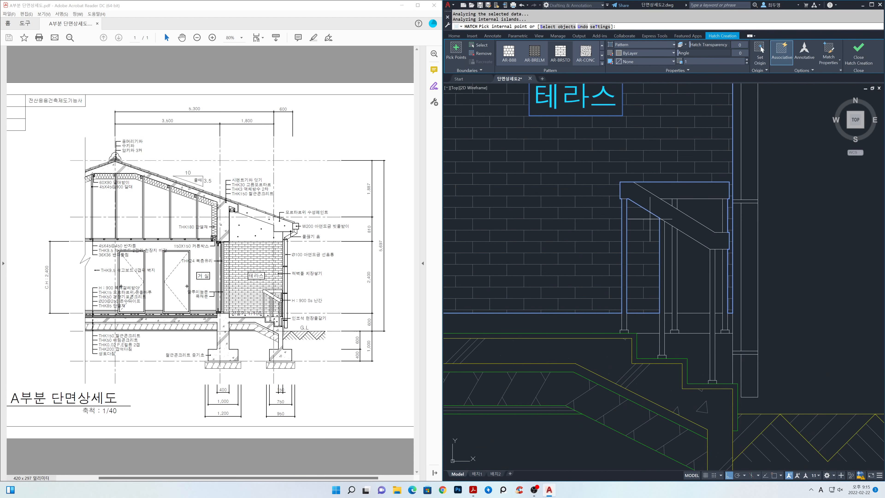
{"action": "scroll", "coordinate": [660, 210], "scroll_direction": "up", "scroll_amount": 2}
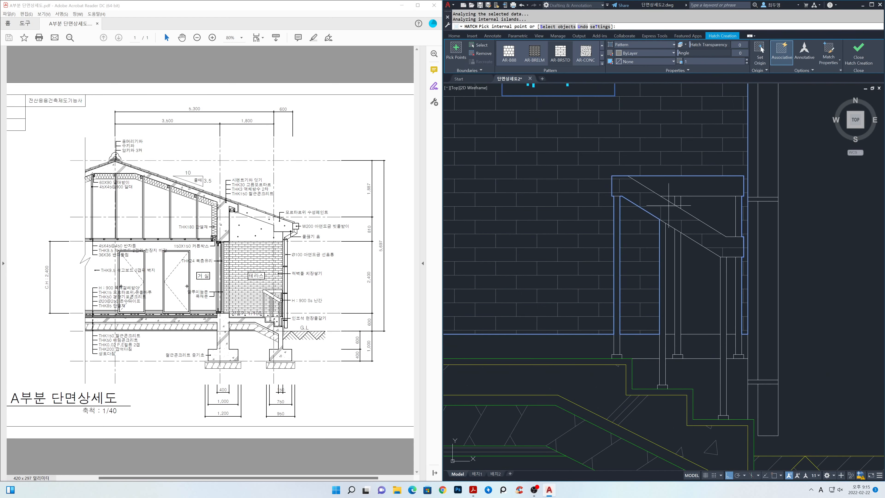
{"action": "left_click", "coordinate": [696, 205]}
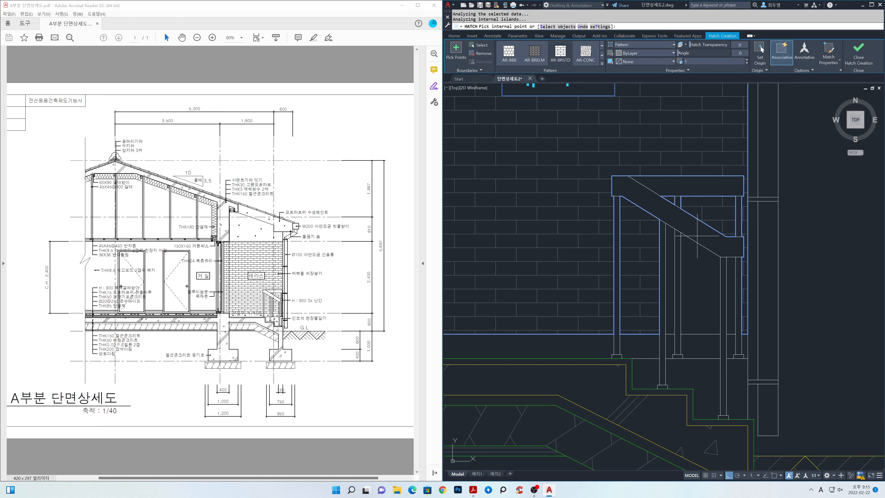
{"action": "left_click", "coordinate": [670, 259]}
{"action": "left_click", "coordinate": [704, 268]}
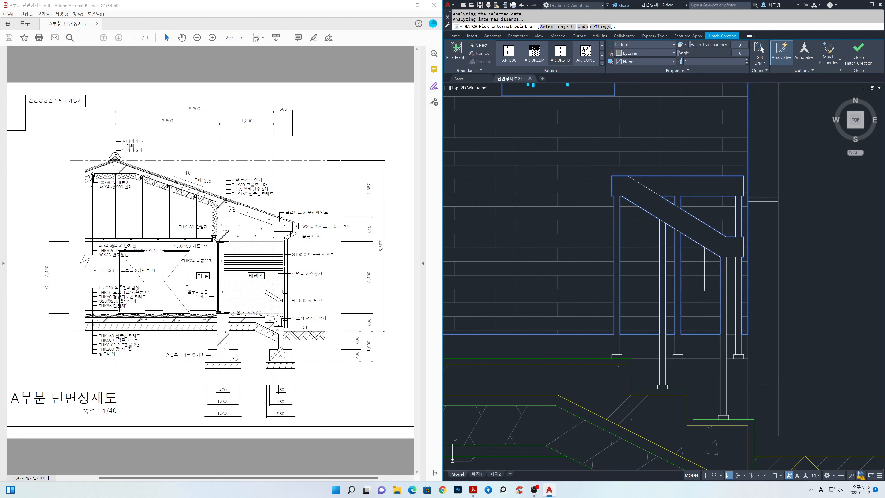
{"action": "left_click", "coordinate": [732, 276]}
Step: Set the brick hatch origin at the terrace wall's lower-left corner and finish the hatch
{"action": "scroll", "coordinate": [788, 282], "scroll_direction": "down", "scroll_amount": 4}
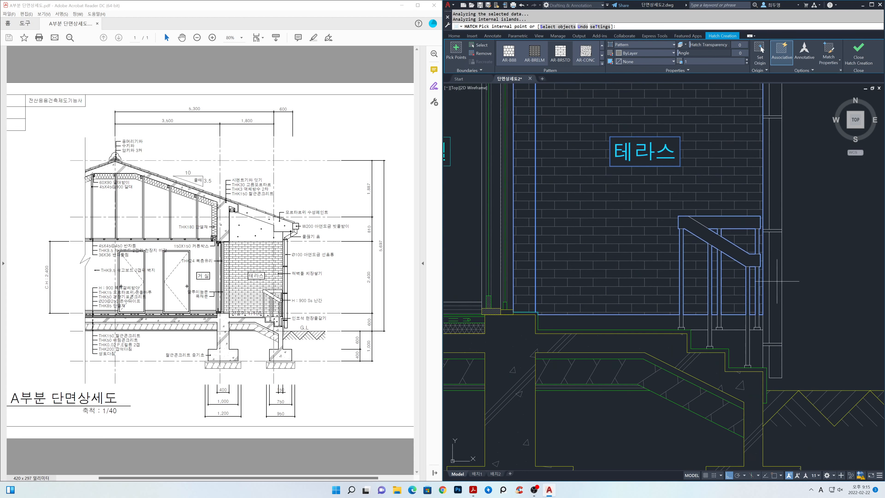
{"action": "scroll", "coordinate": [659, 273], "scroll_direction": "down", "scroll_amount": 1}
{"action": "middle_click_drag", "start_coordinate": [659, 273], "coordinate": [699, 322]}
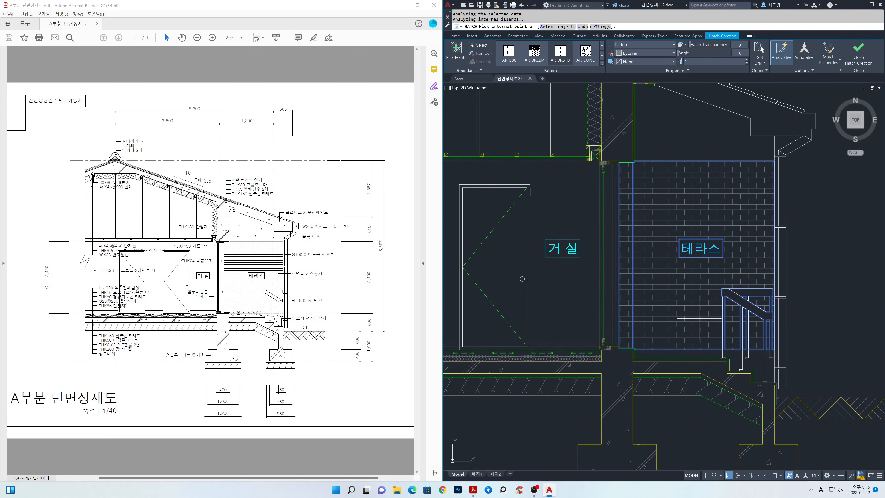
{"action": "left_click", "coordinate": [760, 59]}
{"action": "scroll", "coordinate": [615, 352], "scroll_direction": "up", "scroll_amount": 1}
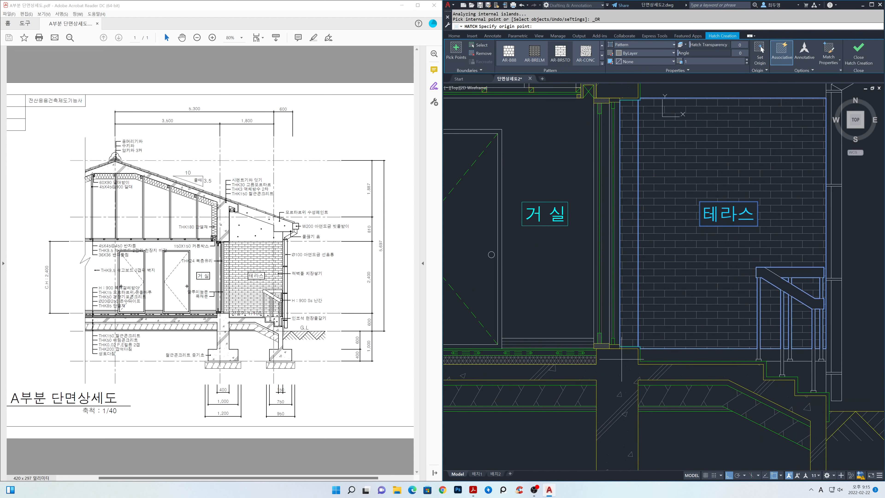
{"action": "left_click", "coordinate": [619, 347]}
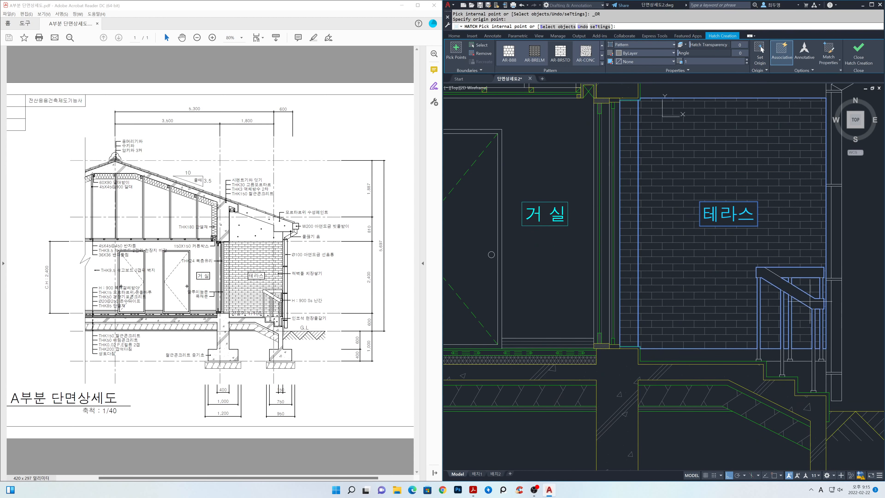
{"action": "key", "text": "Return"}
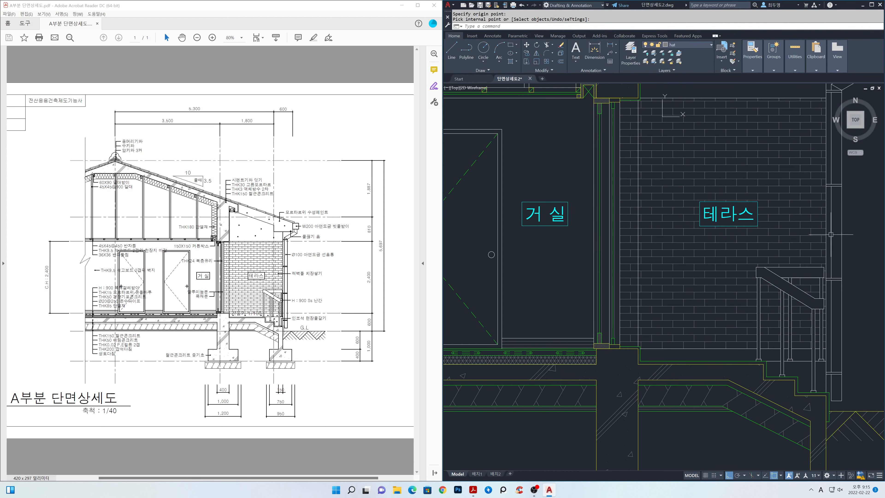
{"action": "scroll", "coordinate": [790, 273], "scroll_direction": "down", "scroll_amount": 2}
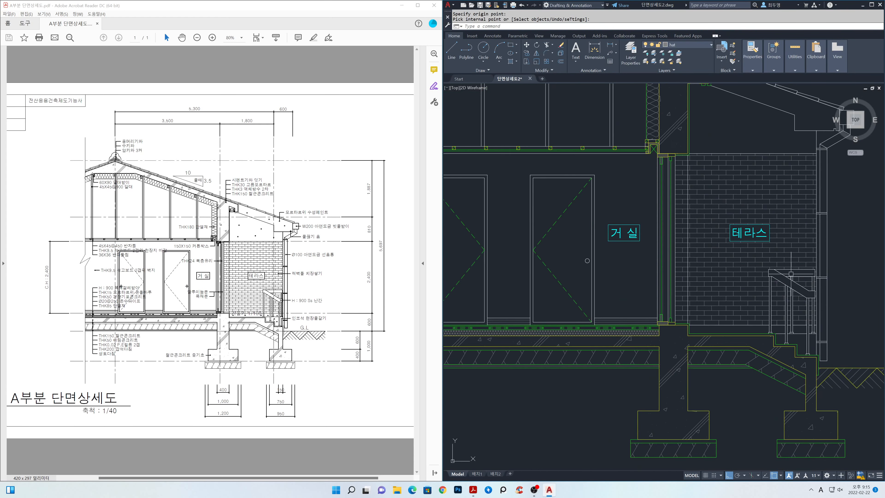
Step: Copy the 테라스 text with Midpoint snap on, placing one copy at the terrace floor and another above the ground line beside the steps
{"action": "scroll", "coordinate": [791, 274], "scroll_direction": "down", "scroll_amount": 3}
{"action": "mouse_move", "coordinate": [739, 272]}
{"action": "middle_mouse_down"}
{"action": "mouse_move", "coordinate": [732, 323]}
{"action": "mouse_move", "coordinate": [725, 319]}
{"action": "middle_mouse_up"}
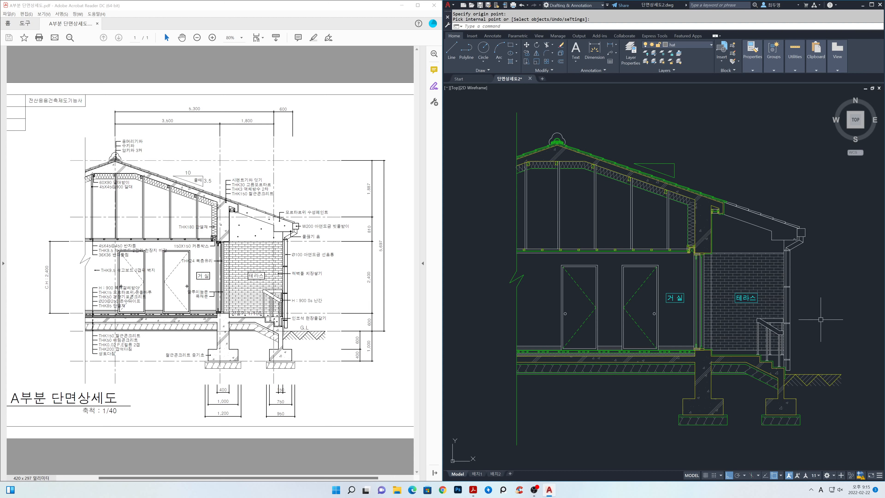
{"action": "scroll", "coordinate": [809, 325], "scroll_direction": "up", "scroll_amount": 1}
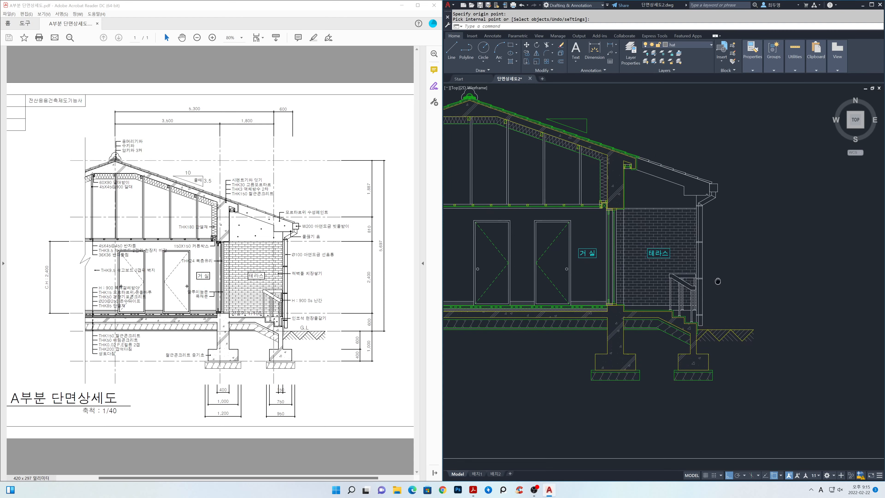
{"action": "scroll", "coordinate": [758, 319], "scroll_direction": "up", "scroll_amount": 1}
{"action": "scroll", "coordinate": [626, 268], "scroll_direction": "up", "scroll_amount": 1}
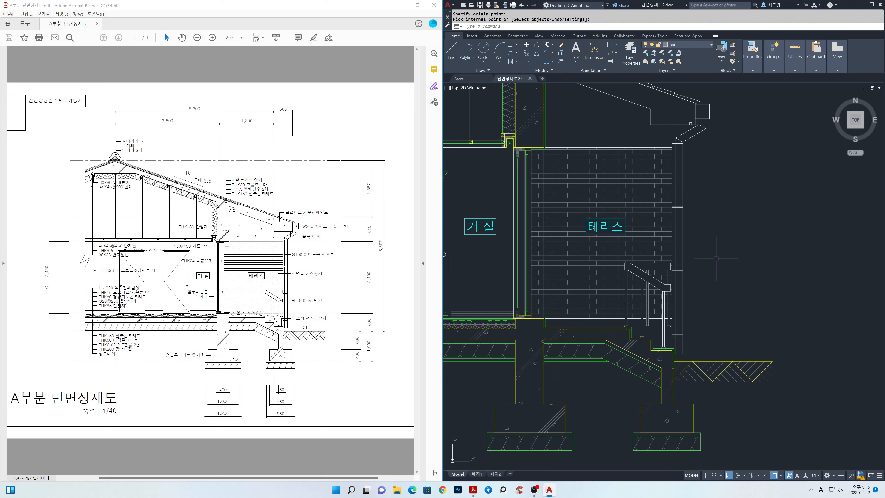
{"action": "type", "text": "p"}
{"action": "key", "text": "Return"}
{"action": "key", "text": "Return"}
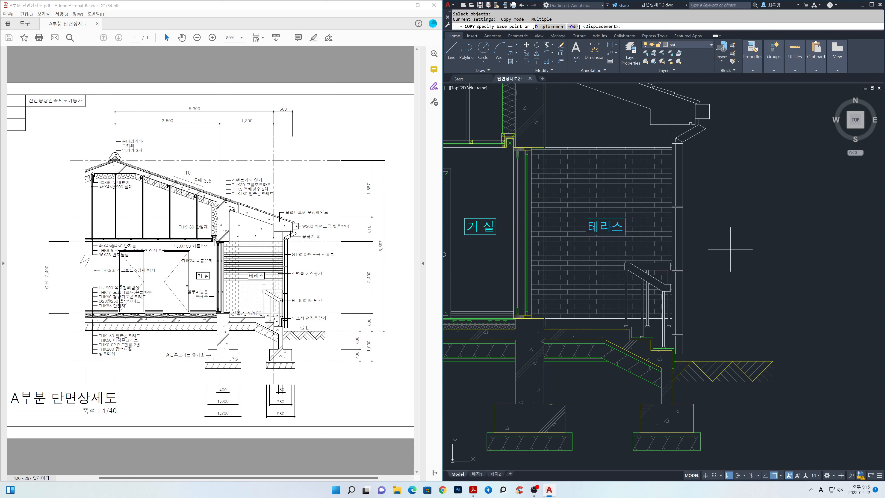
{"action": "right_click", "coordinate": [775, 475]}
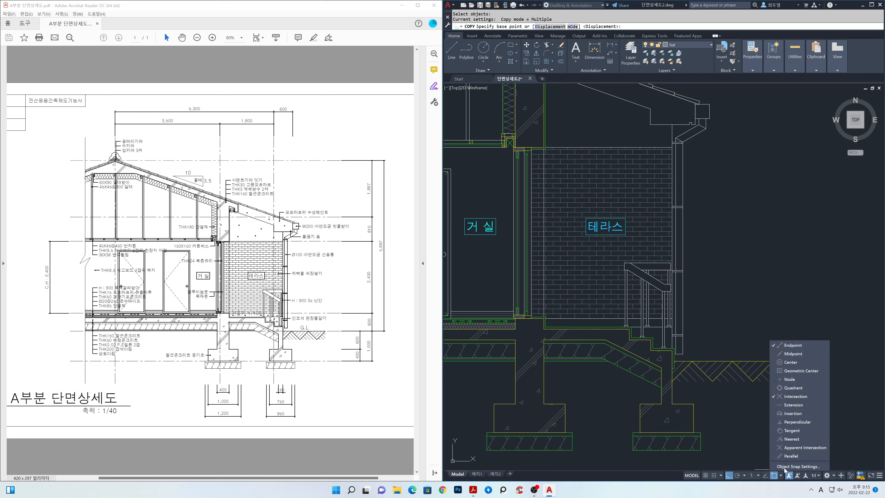
{"action": "left_click", "coordinate": [789, 354]}
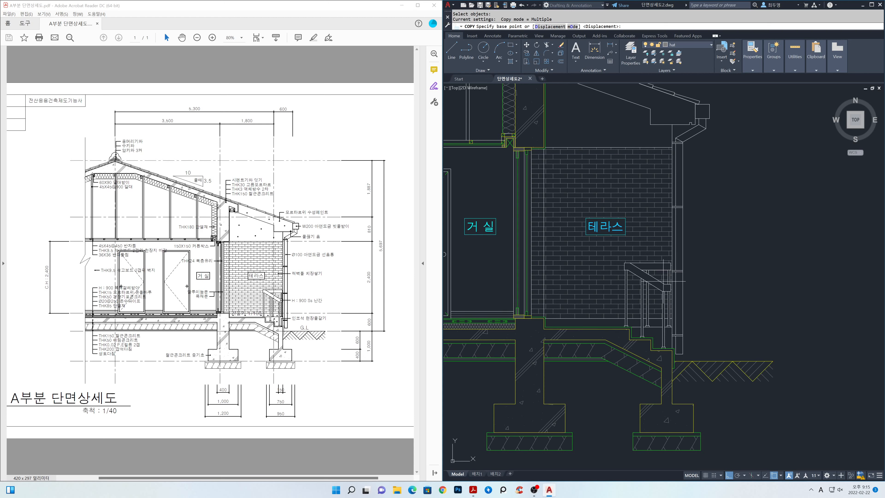
{"action": "left_click", "coordinate": [605, 234]}
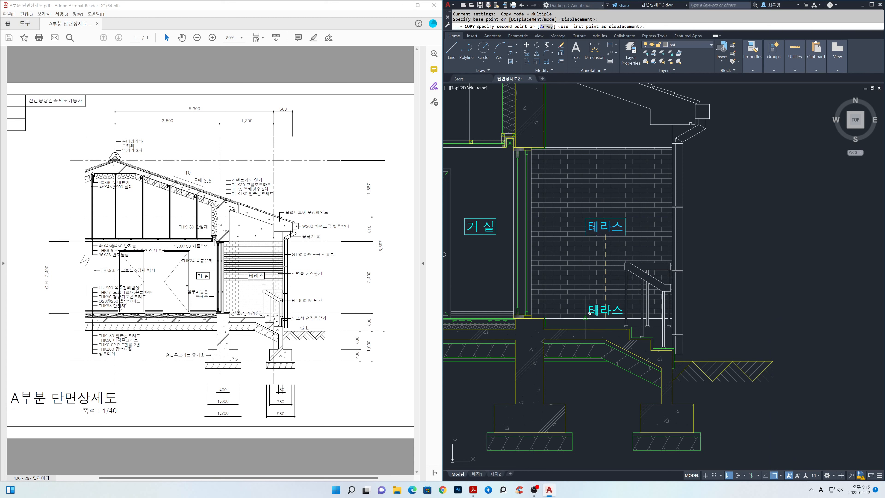
{"action": "left_click", "coordinate": [588, 326]}
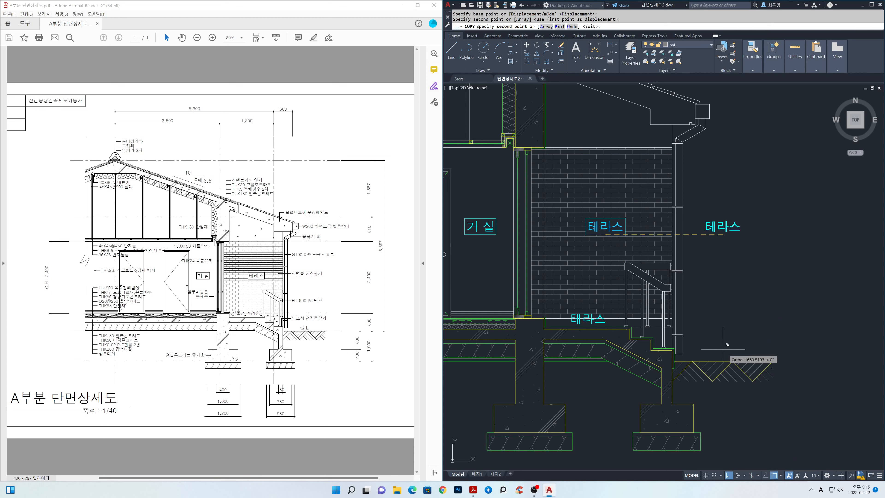
{"action": "left_click", "coordinate": [723, 361]}
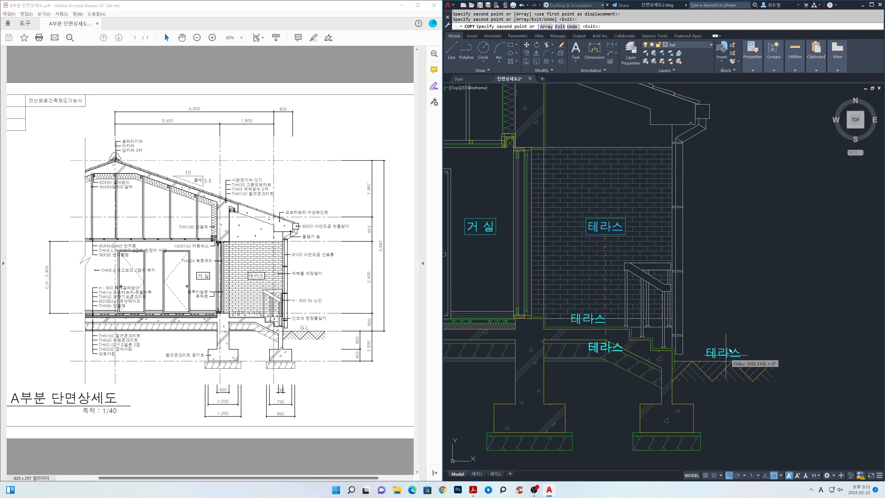
{"action": "key", "text": "space"}
Step: Change the copied text at the terrace floor to 기울기 1/100
{"action": "scroll", "coordinate": [591, 338], "scroll_direction": "up", "scroll_amount": 2}
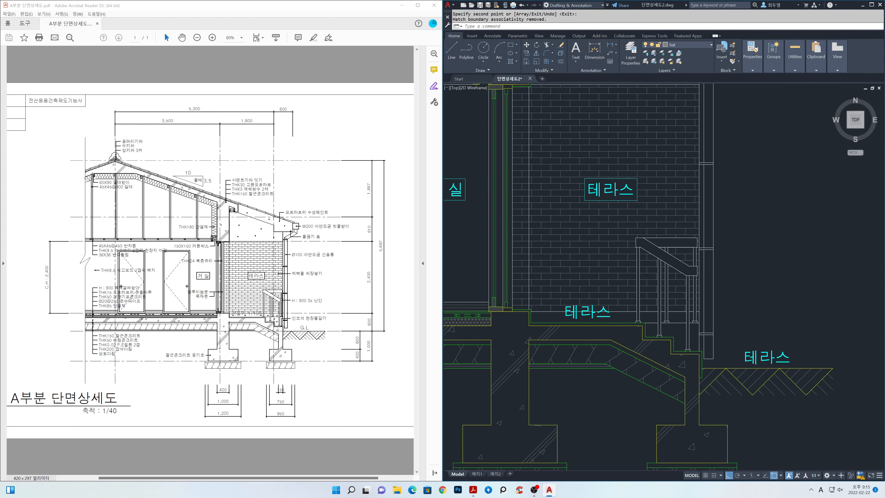
{"action": "left_click", "coordinate": [591, 314]}
{"action": "double_click", "coordinate": [590, 314]}
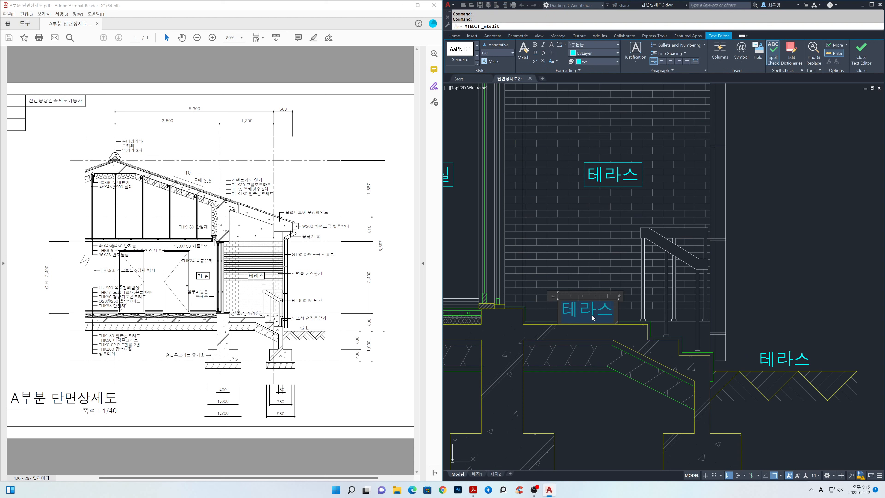
{"action": "key", "text": "Hangul"}
{"action": "type", "text": "기울기"}
{"action": "key", "text": "Return"}
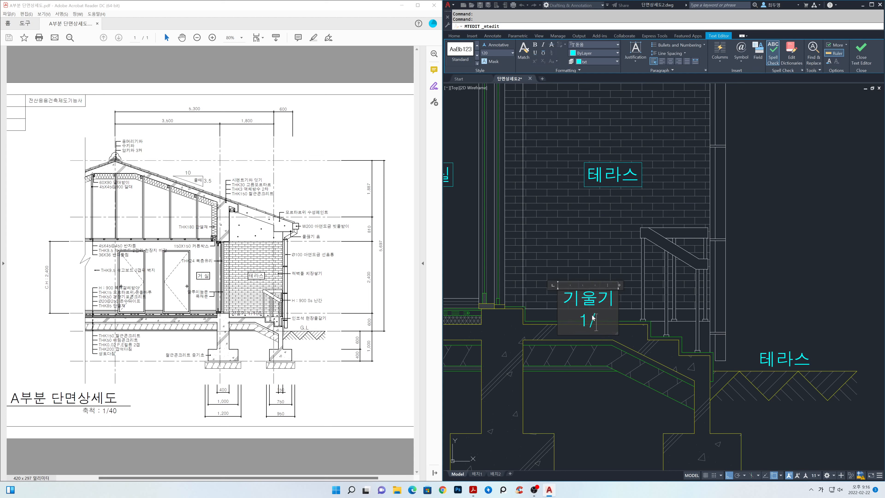
{"action": "type", "text": "1/100"}
{"action": "left_click", "coordinate": [861, 52]}
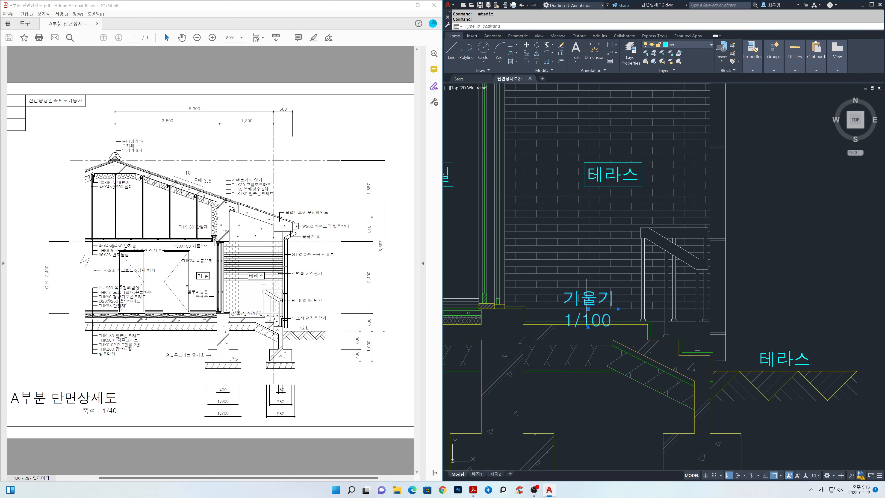
Step: Widen the 기울기 1/100 text frame so the note fits on a single line
{"action": "left_click", "coordinate": [588, 309]}
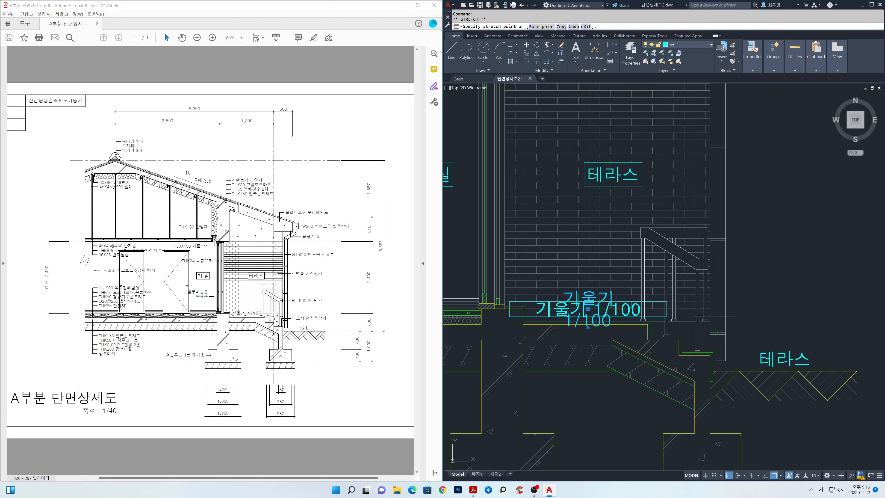
{"action": "key", "text": "Escape"}
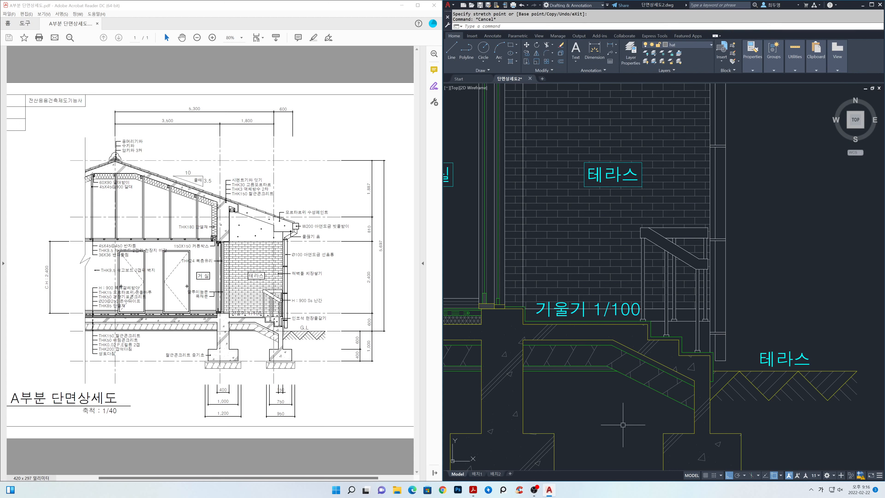
{"action": "key", "text": "space"}
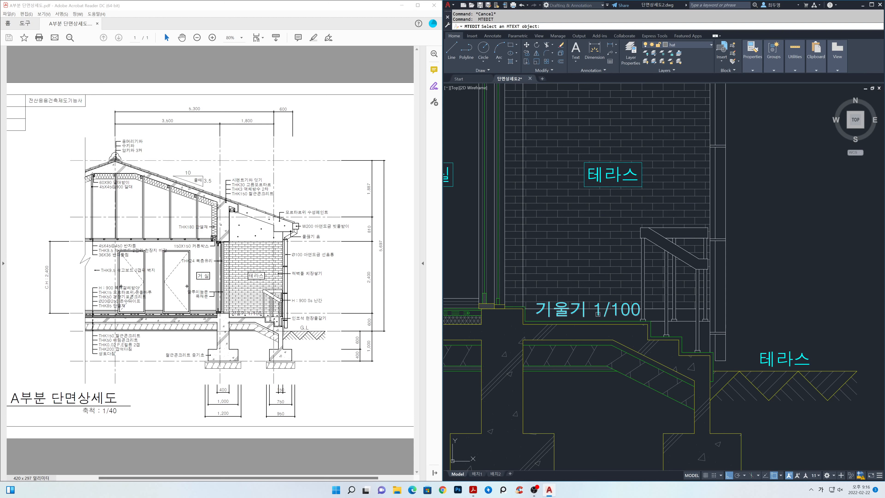
{"action": "key", "text": "Escape"}
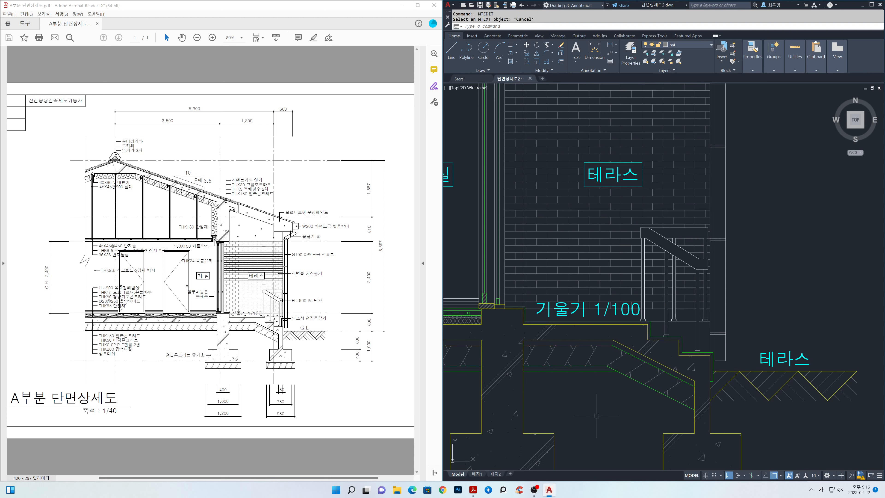
Step: Move the 기울기 1/100 note slightly left along the terrace floor, away from the stair railing
{"action": "key", "text": "Return"}
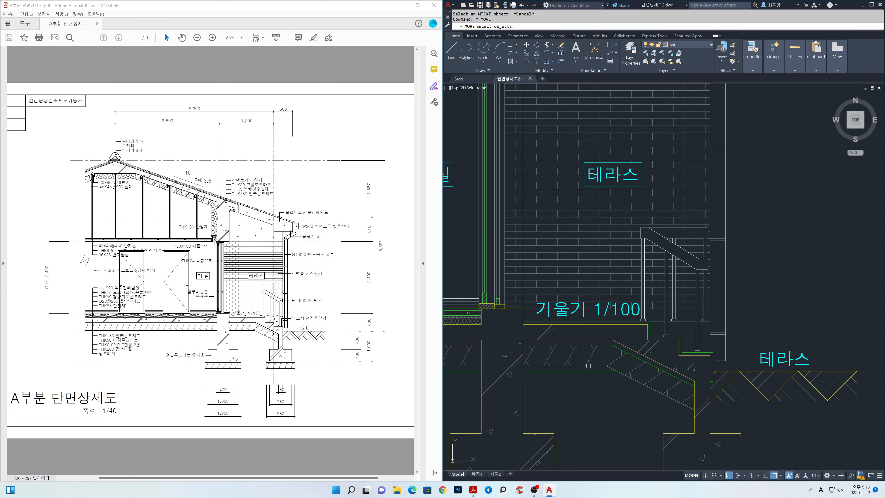
{"action": "left_click", "coordinate": [598, 316]}
{"action": "key", "text": "Return"}
{"action": "left_click", "coordinate": [619, 420]}
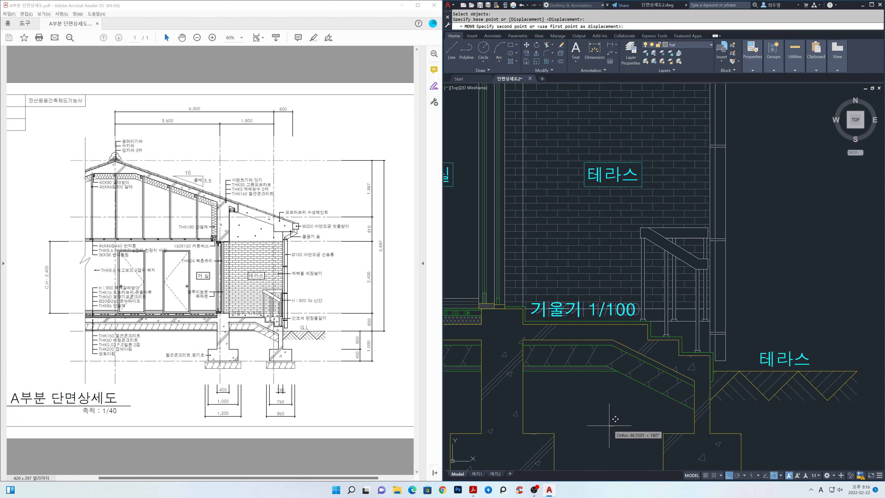
{"action": "left_click", "coordinate": [610, 425]}
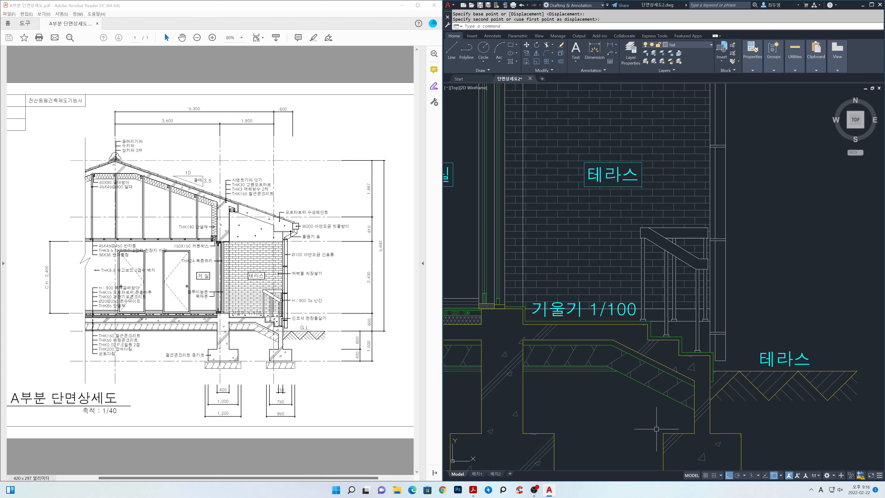
Step: Change the copied 테라스 text above the ground line to G.L
{"action": "middle_click_drag", "start_coordinate": [654, 430], "coordinate": [596, 398]}
{"action": "double_click", "coordinate": [735, 335]}
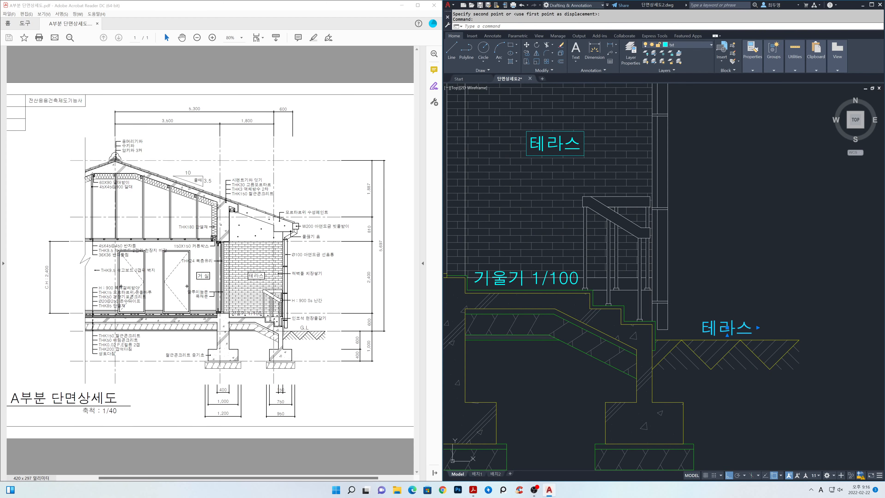
{"action": "double_click", "coordinate": [734, 329]}
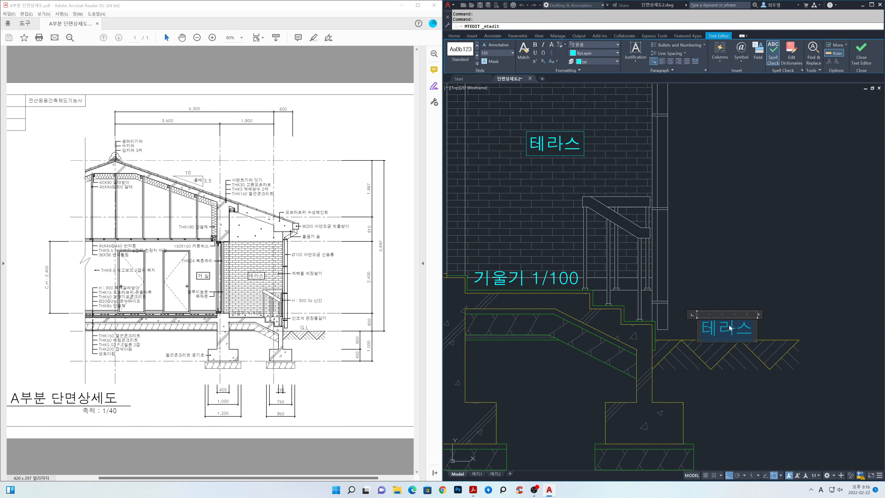
{"action": "type", "text": "G"}
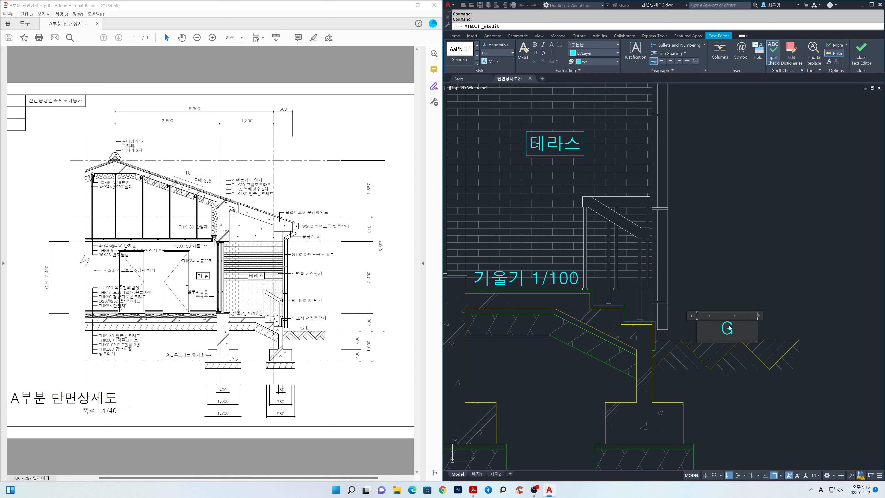
{"action": "type", "text": ".L"}
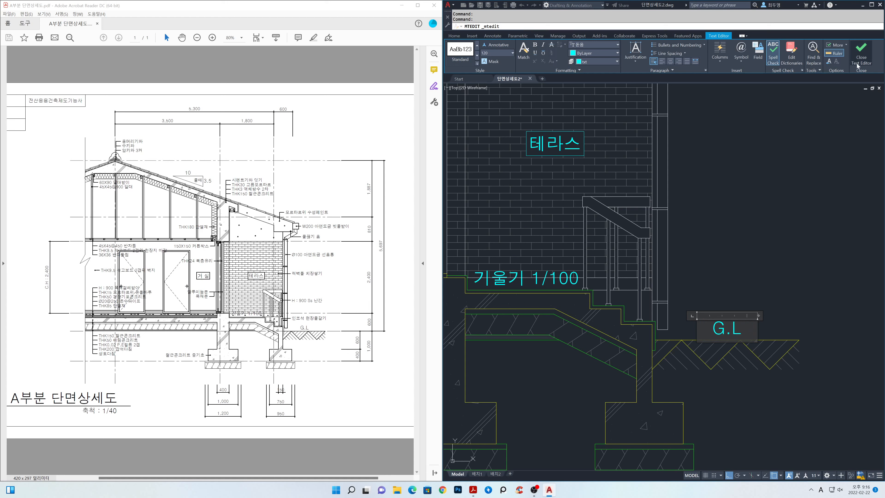
{"action": "left_click", "coordinate": [790, 169]}
{"action": "scroll", "coordinate": [745, 292], "scroll_direction": "down", "scroll_amount": 5}
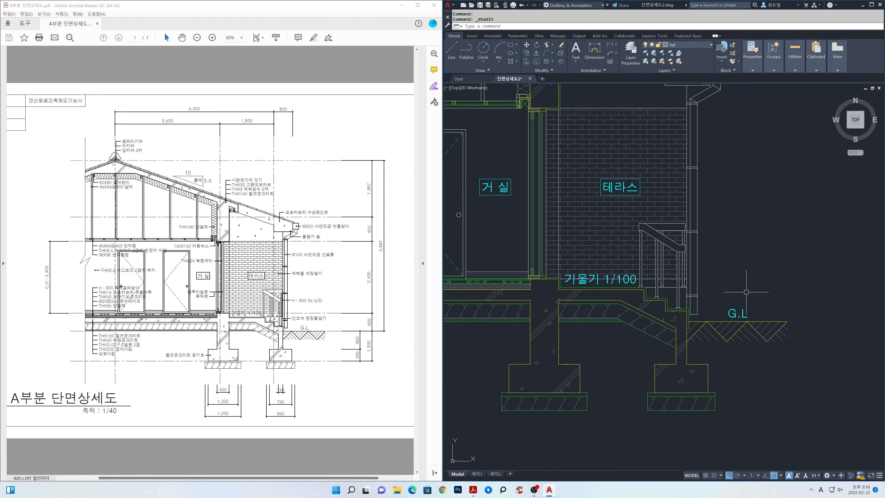
{"action": "mouse_move", "coordinate": [746, 285]}
{"action": "middle_mouse_down"}
{"action": "mouse_move", "coordinate": [750, 363]}
{"action": "mouse_move", "coordinate": [724, 355]}
{"action": "mouse_move", "coordinate": [763, 354]}
{"action": "middle_mouse_up"}
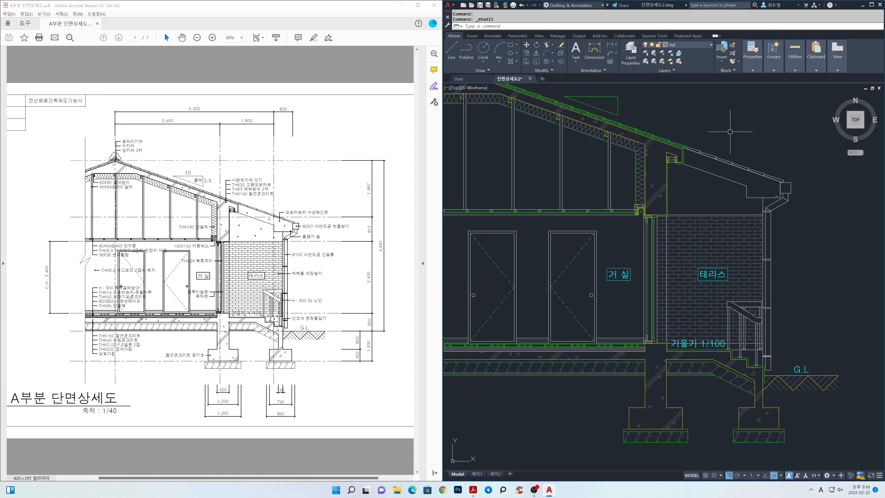
{"action": "left_click", "coordinate": [724, 243]}
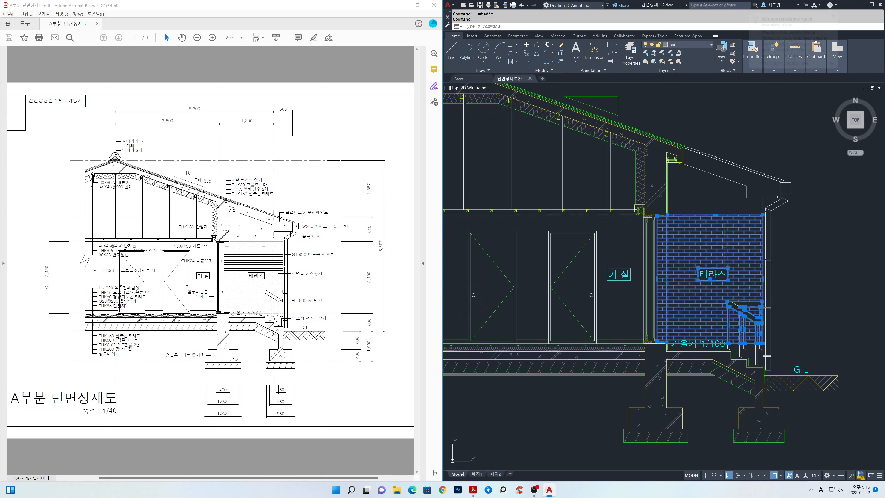
{"action": "left_click", "coordinate": [454, 36]}
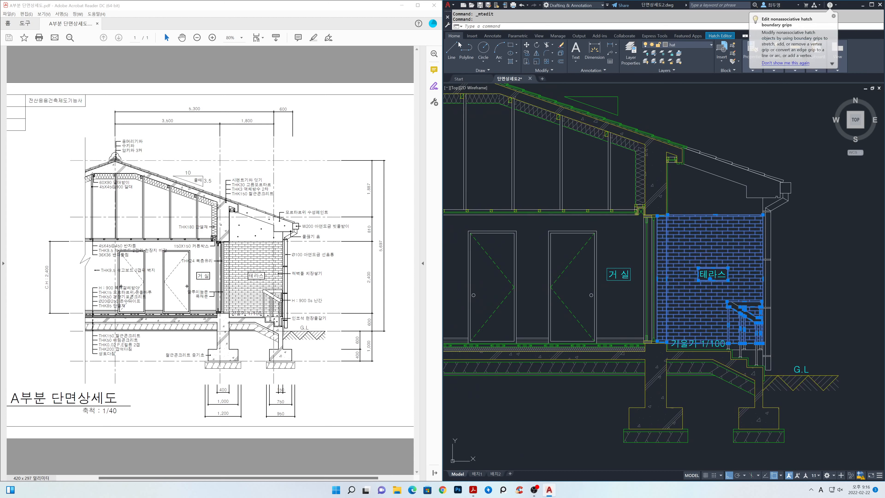
{"action": "key", "text": "Escape"}
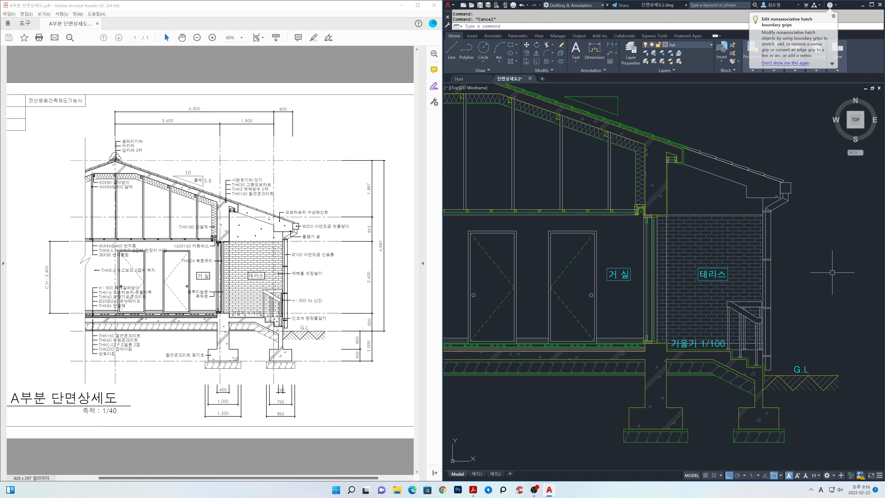
Step: Scatter solid donut dots over the concrete face below the eave, with inside diameter 0 and outside diameter 40, object snap and ortho off
{"action": "type", "text": "DO"}
{"action": "key", "text": "Return"}
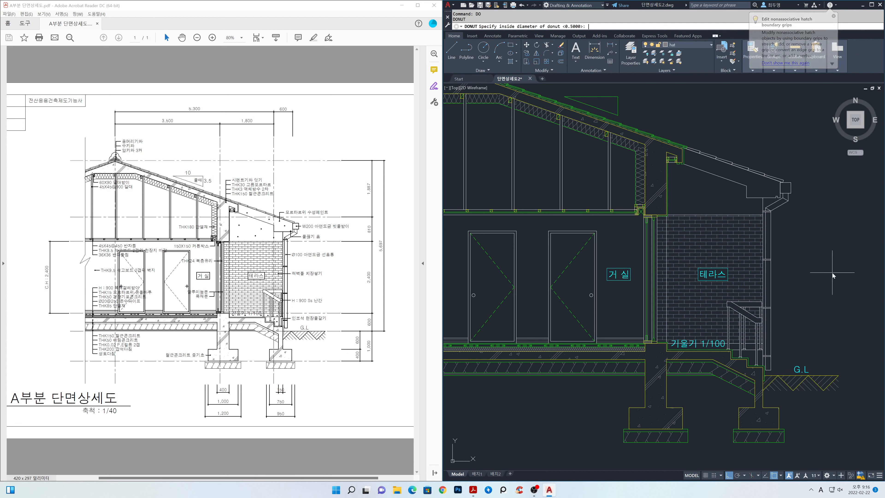
{"action": "type", "text": "0"}
{"action": "key", "text": "Return"}
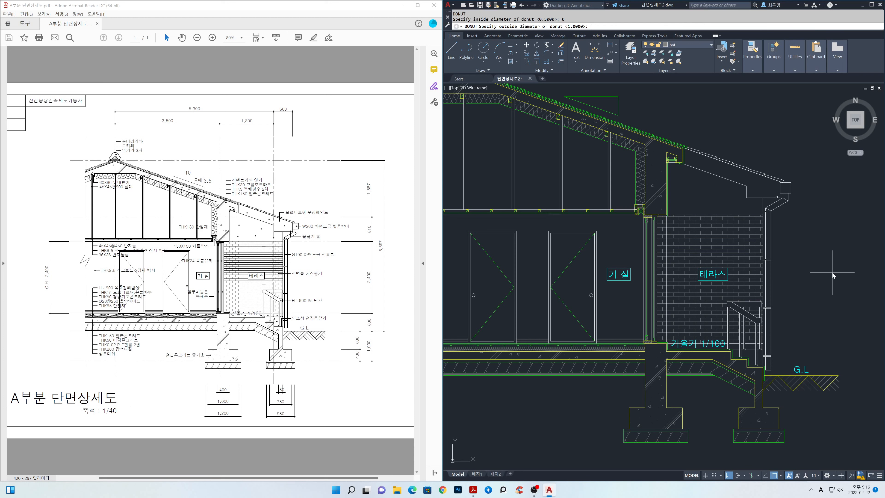
{"action": "type", "text": "40"}
{"action": "key", "text": "Return"}
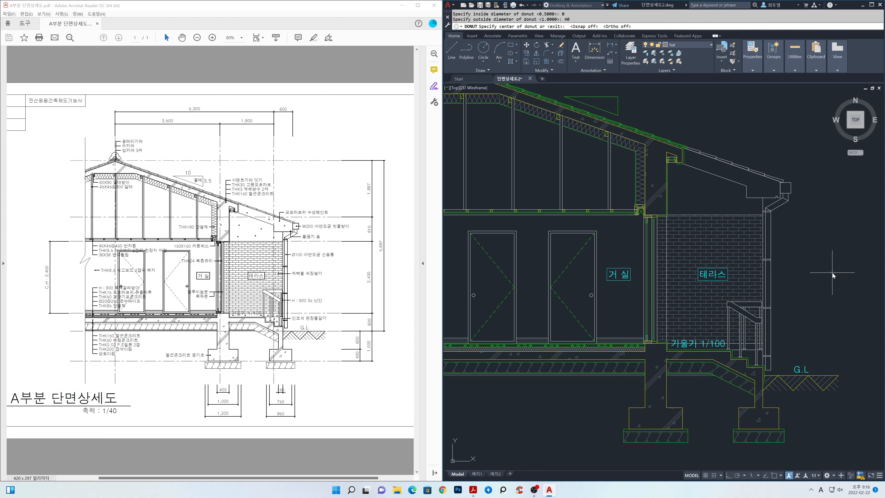
{"action": "left_click", "coordinate": [832, 272]}
{"action": "left_click", "coordinate": [698, 161]}
{"action": "left_click", "coordinate": [725, 172]}
{"action": "left_click", "coordinate": [755, 180]}
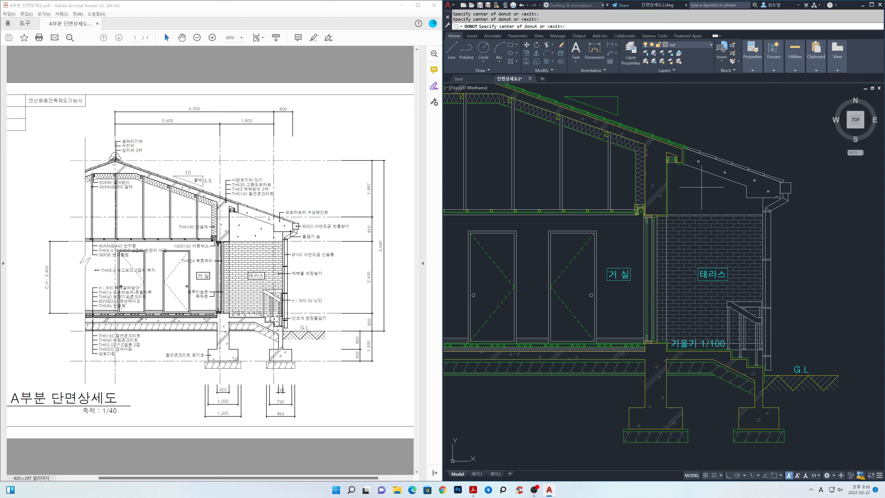
{"action": "left_click", "coordinate": [729, 204]}
Step: Add more solid donut dots on the side face of the terrace floor and entrance steps, around the stair railing posts
{"action": "middle_click_drag", "start_coordinate": [801, 318], "coordinate": [750, 235]}
{"action": "scroll", "coordinate": [692, 291], "scroll_direction": "up", "scroll_amount": 3}
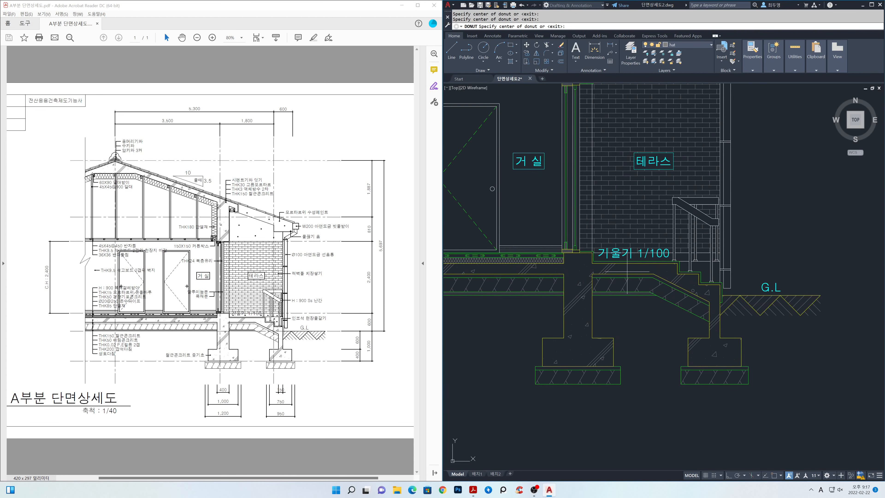
{"action": "scroll", "coordinate": [602, 261], "scroll_direction": "up", "scroll_amount": 1}
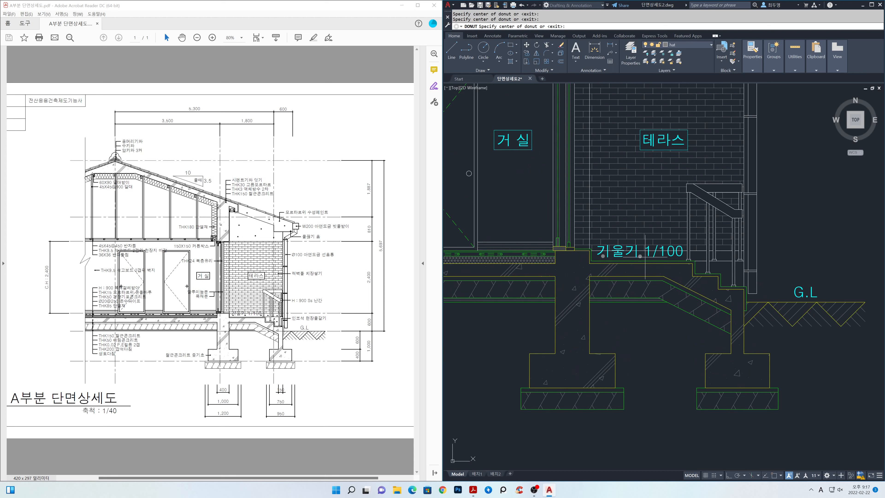
{"action": "left_click", "coordinate": [726, 257]}
{"action": "left_click", "coordinate": [738, 279]}
{"action": "scroll", "coordinate": [804, 285], "scroll_direction": "down", "scroll_amount": 2}
{"action": "middle_click_drag", "start_coordinate": [811, 268], "coordinate": [817, 351]}
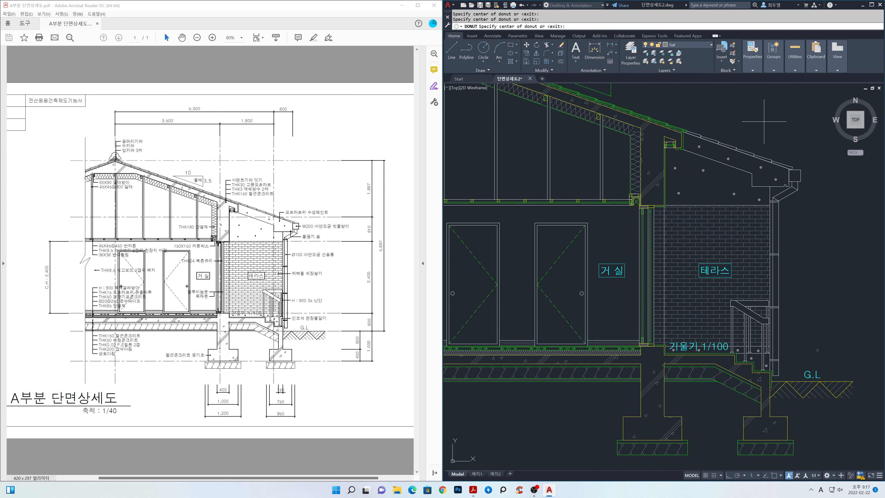
{"action": "key", "text": "Escape"}
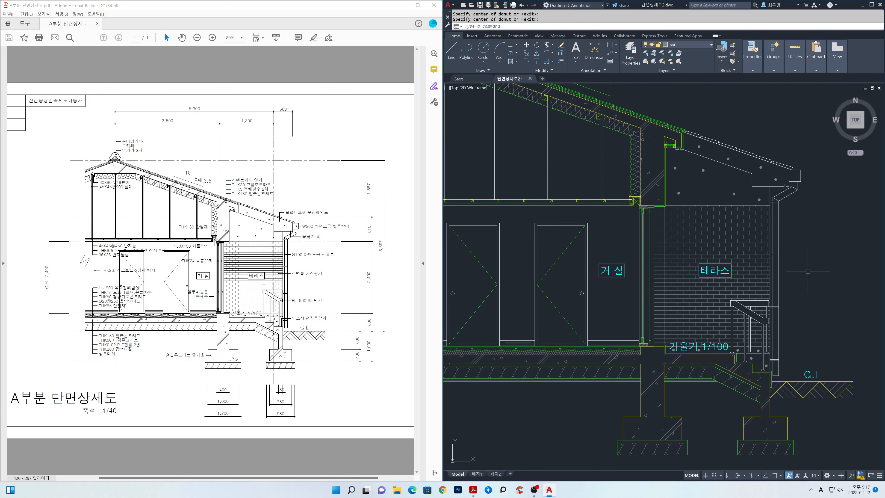
Step: Thaw the cen layer to bring back the red centre lines across the whole section
{"action": "scroll", "coordinate": [650, 276], "scroll_direction": "down", "scroll_amount": 1}
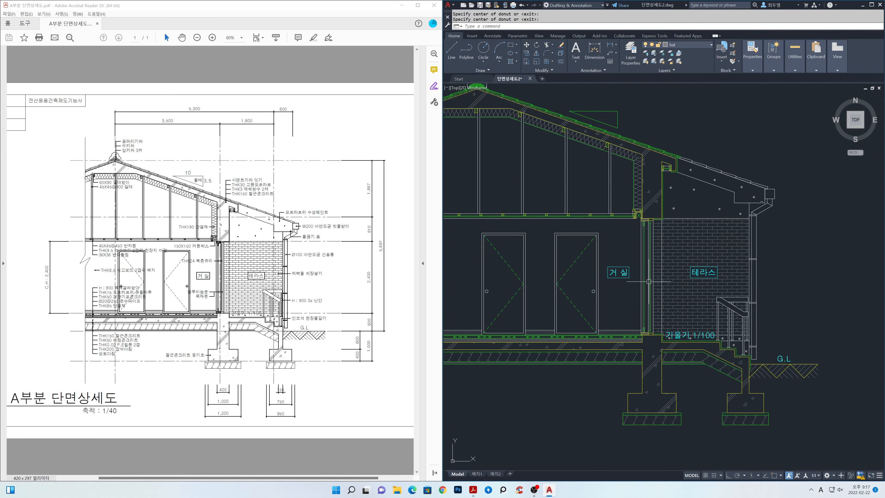
{"action": "scroll", "coordinate": [651, 283], "scroll_direction": "down", "scroll_amount": 1}
{"action": "mouse_move", "coordinate": [611, 280]}
{"action": "middle_mouse_down"}
{"action": "mouse_move", "coordinate": [687, 326]}
{"action": "mouse_move", "coordinate": [682, 313]}
{"action": "middle_mouse_up"}
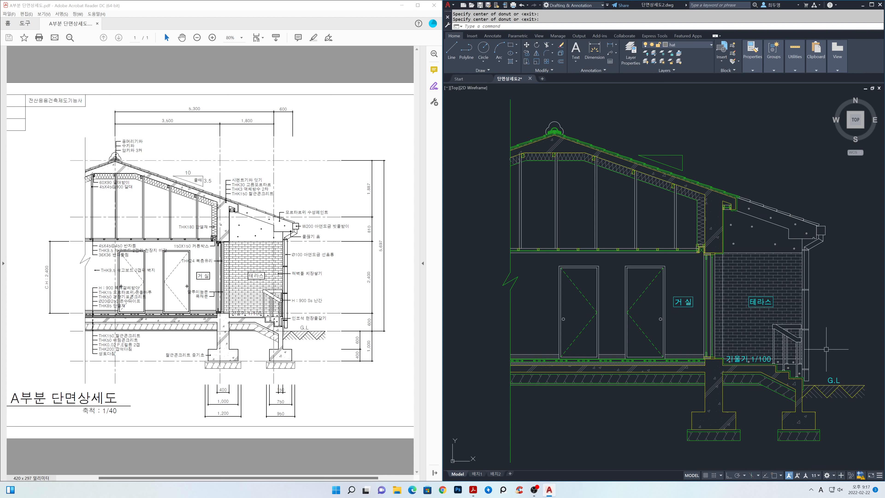
{"action": "left_click", "coordinate": [701, 47]}
{"action": "left_click", "coordinate": [653, 63]}
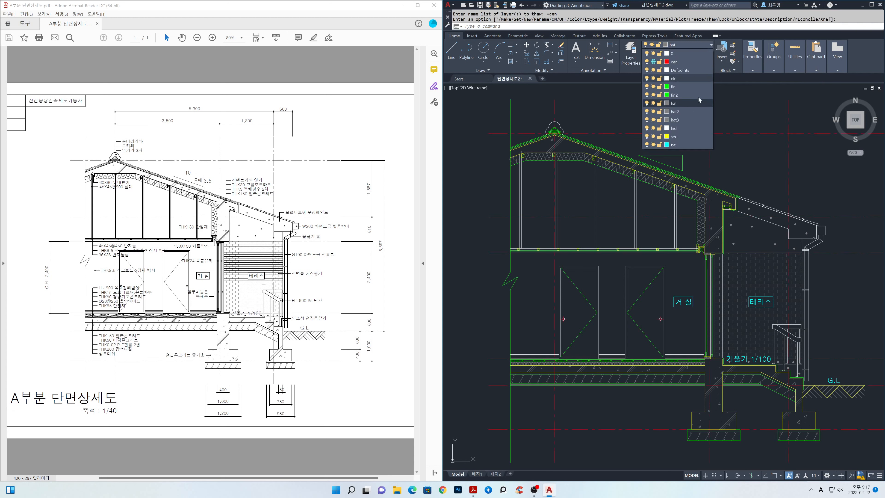
{"action": "left_click", "coordinate": [819, 194]}
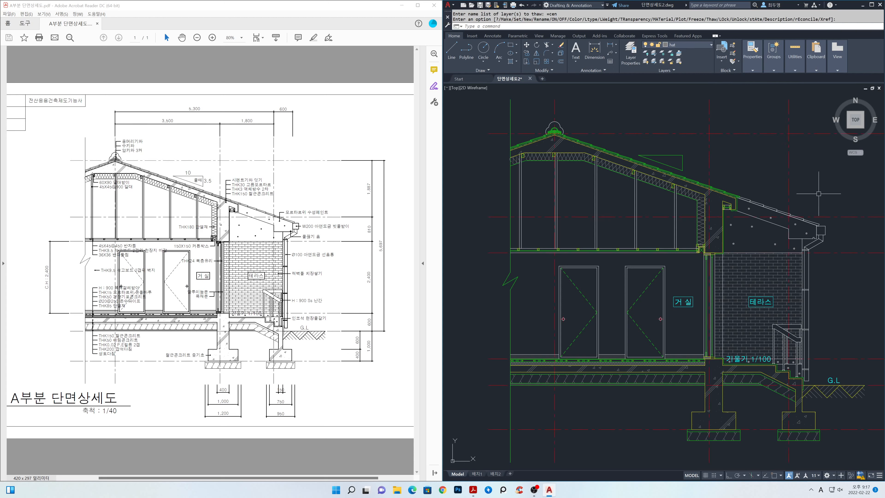